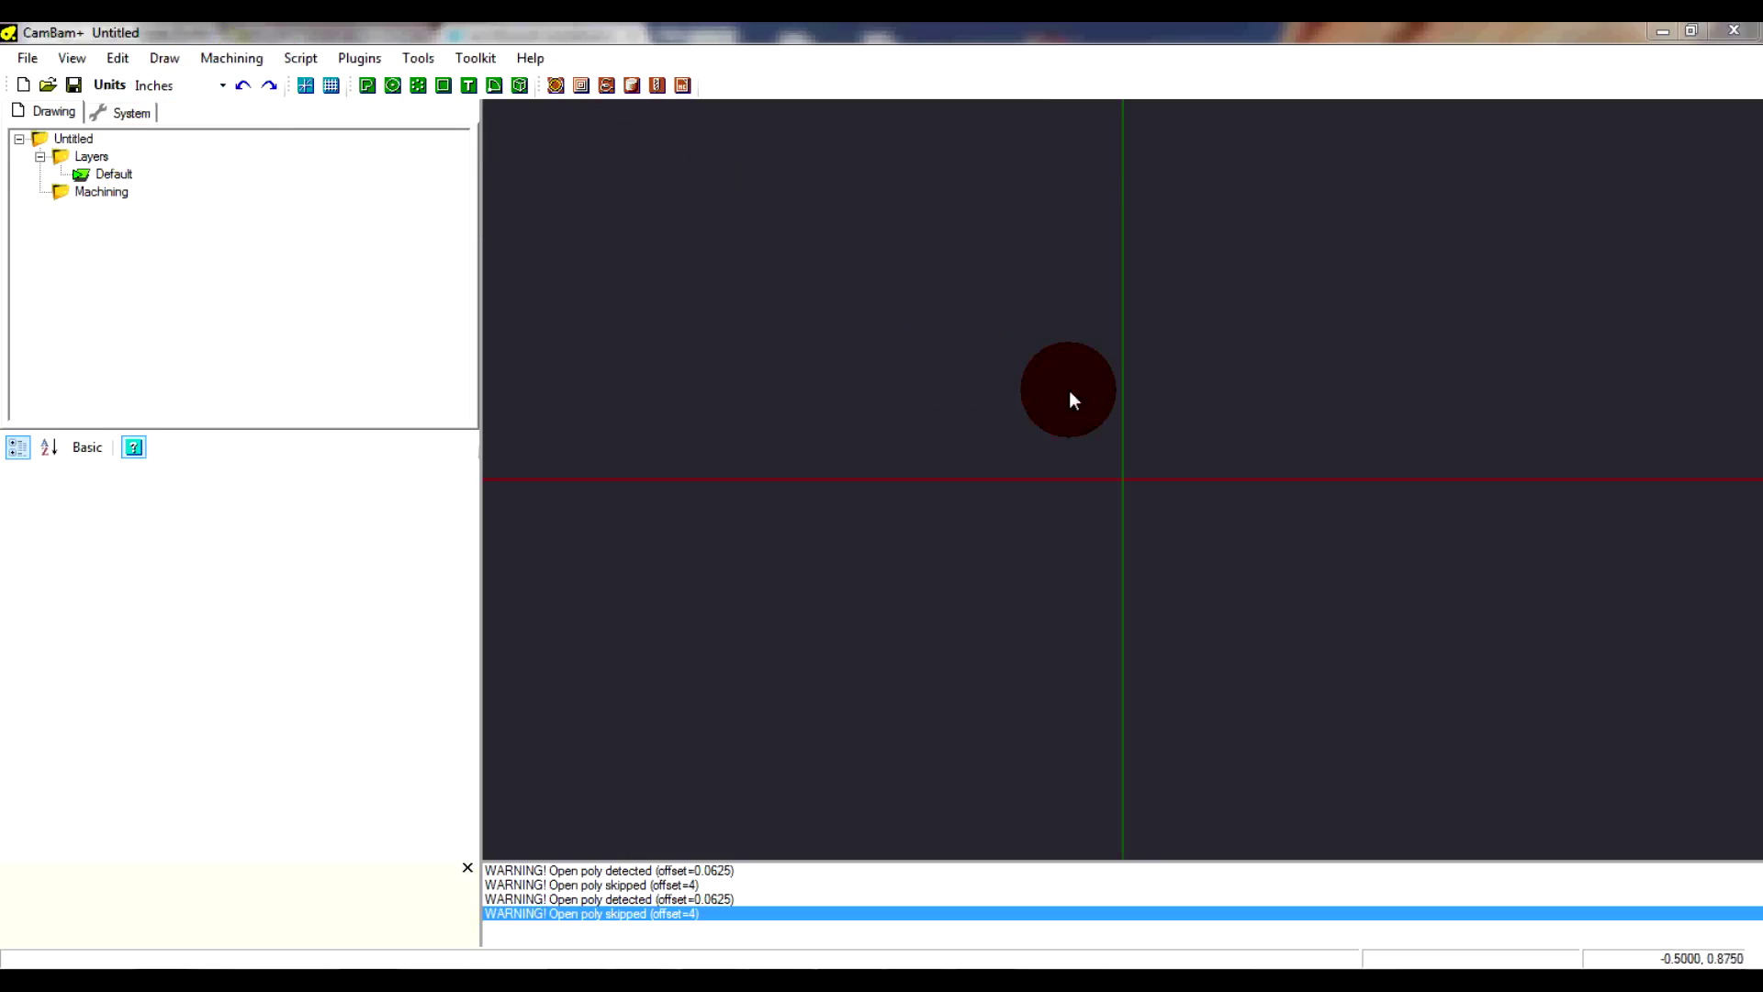
# With the Default layer selected, open Draw > Surface > From Bitmap to start Image to Heightmap
pyautogui.click(247, 64)
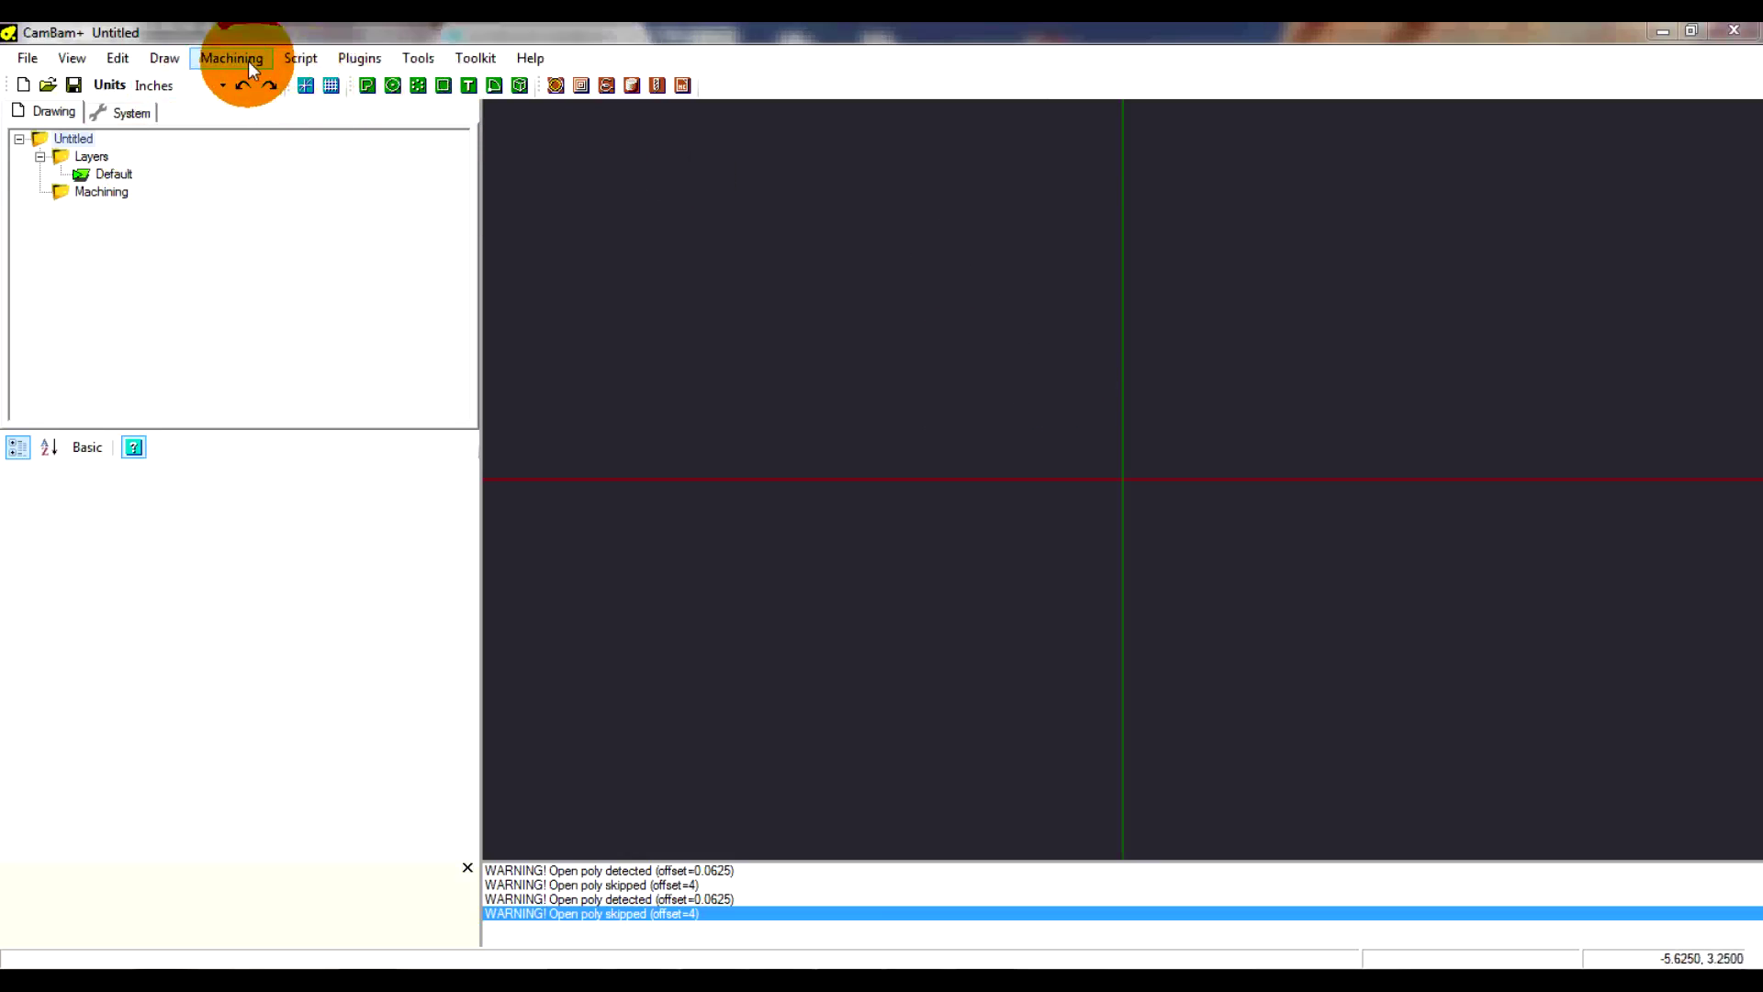
pyautogui.click(95, 174)
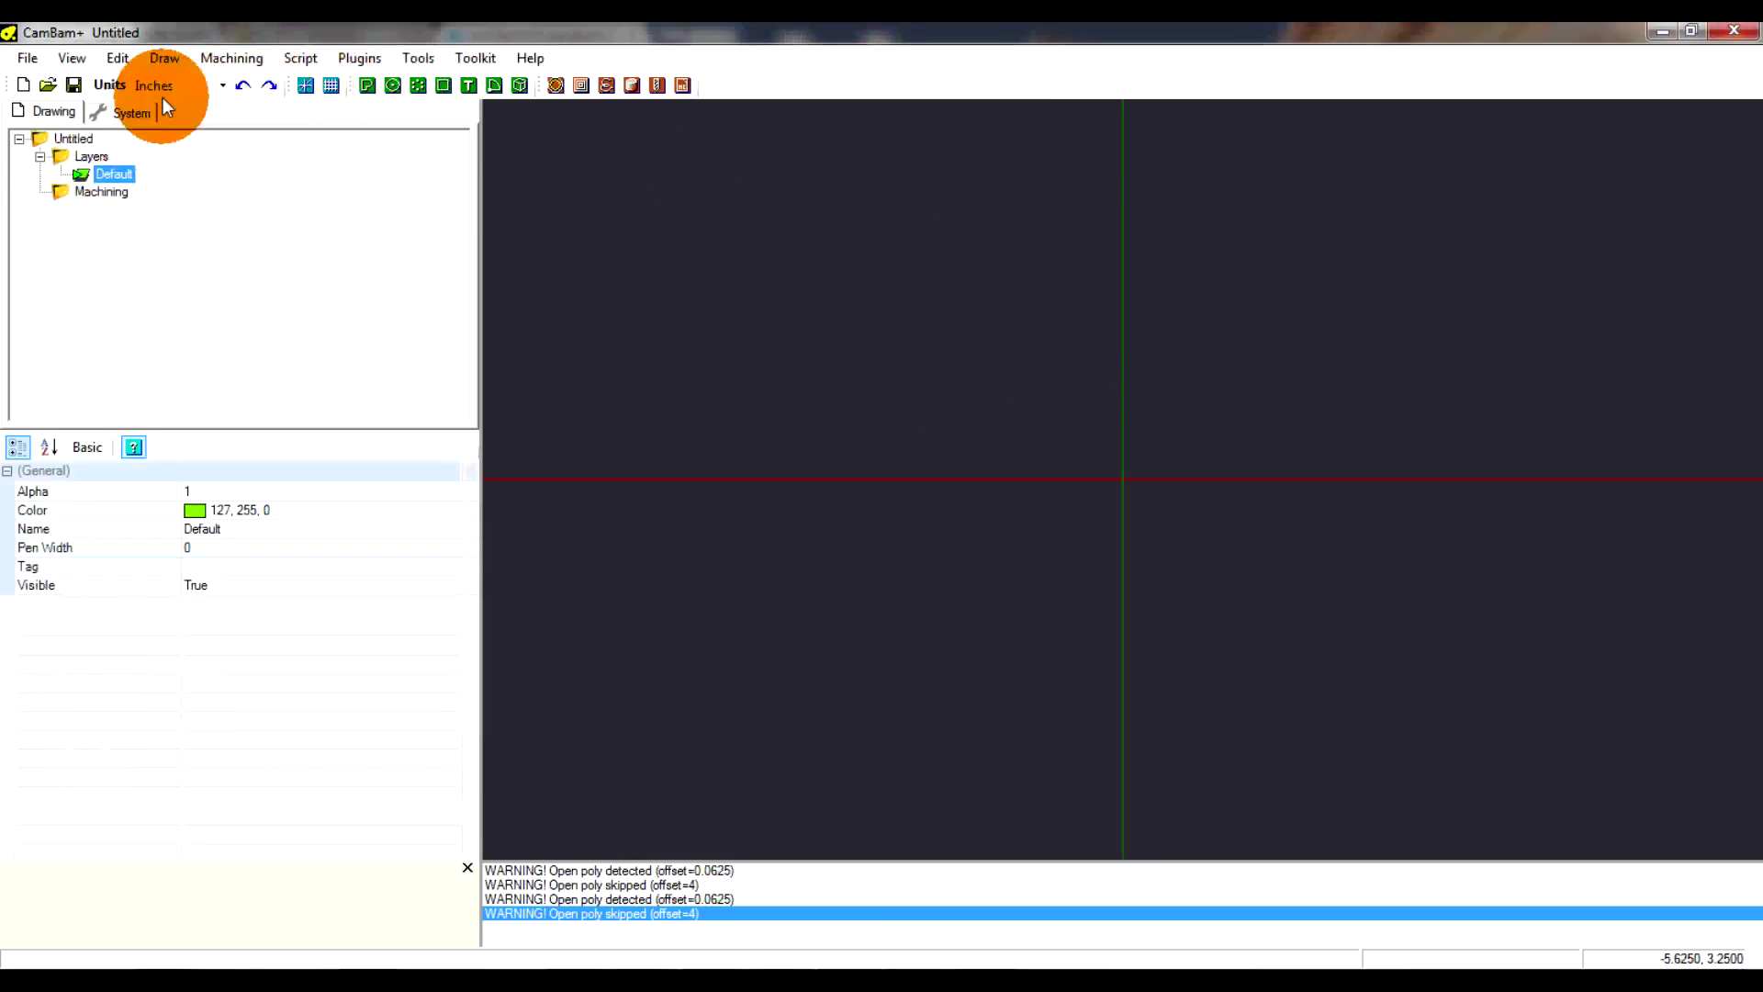
pyautogui.click(205, 59)
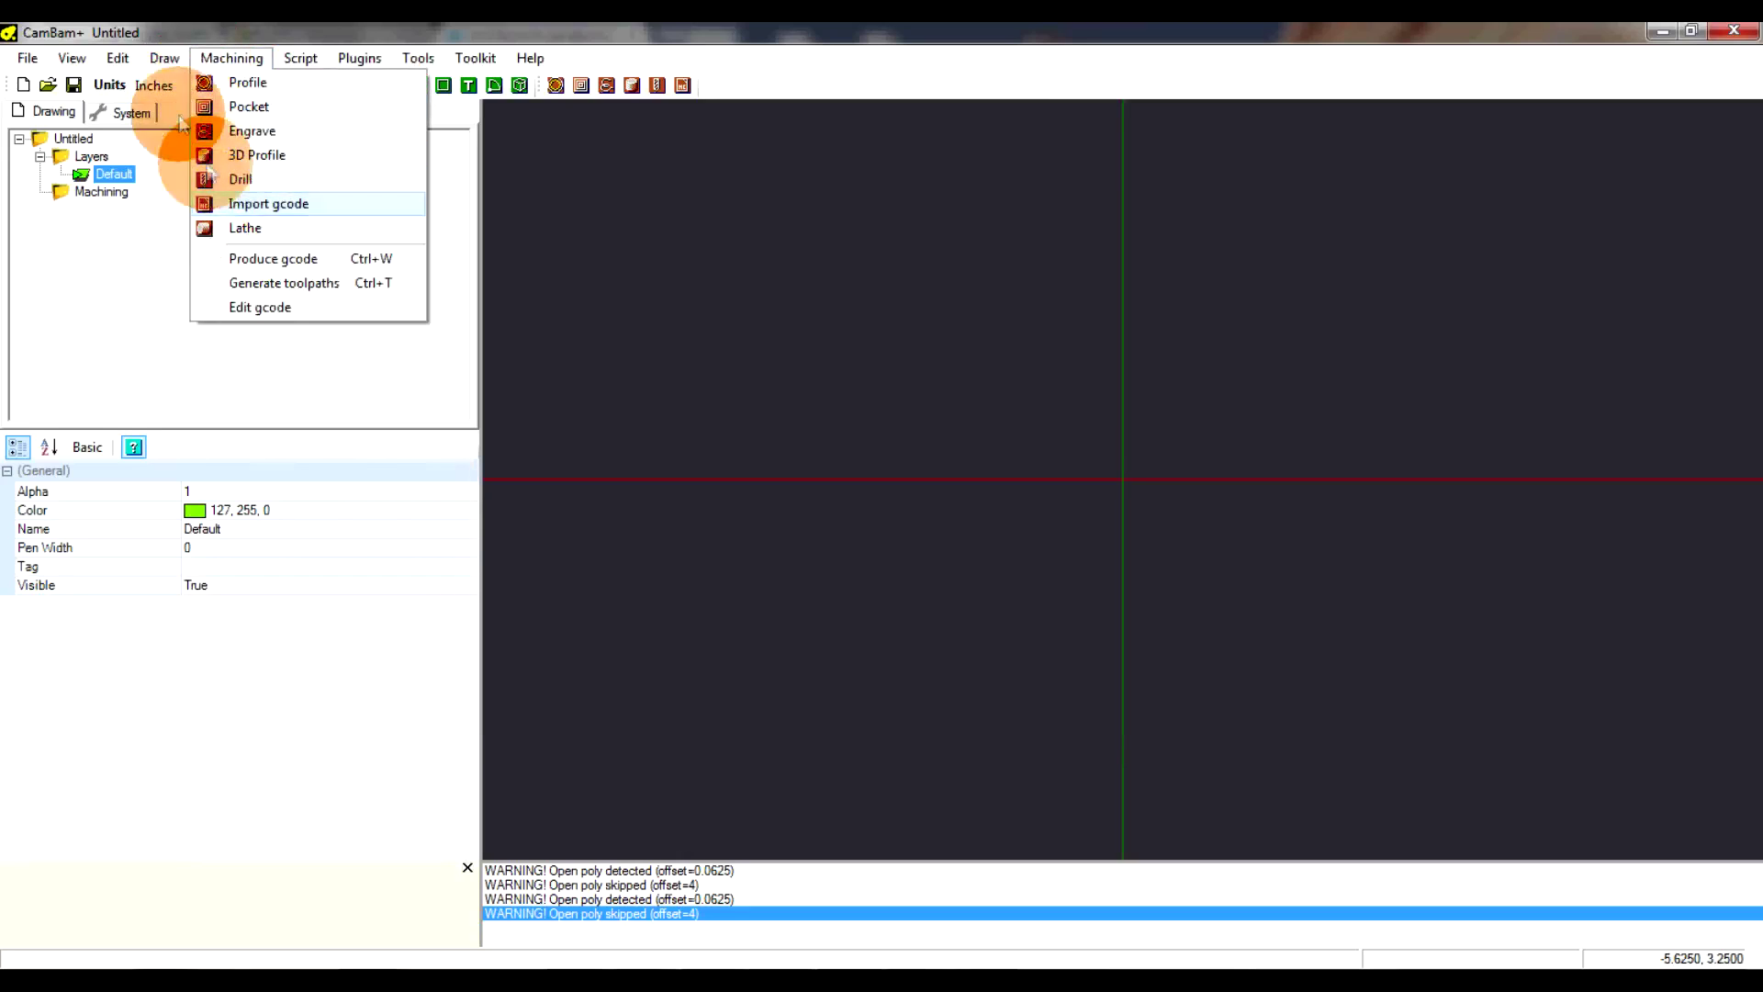
pyautogui.moveTo(165, 57)
pyautogui.moveTo(208, 255)
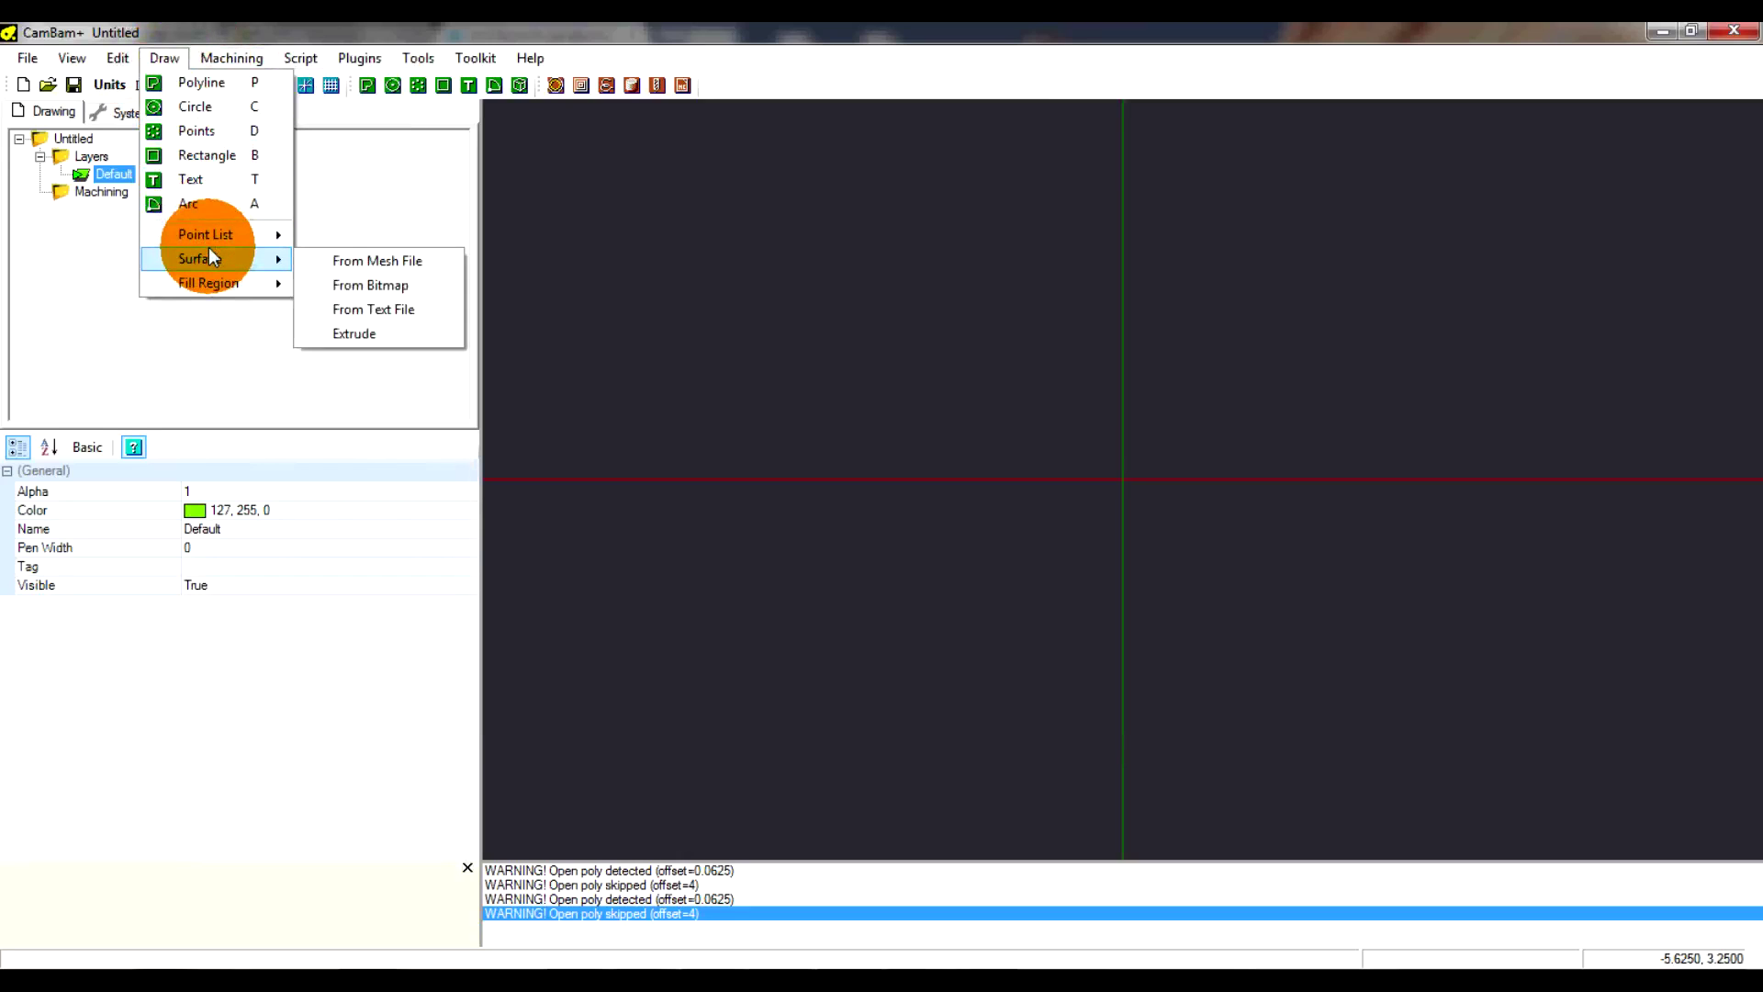
pyautogui.click(355, 286)
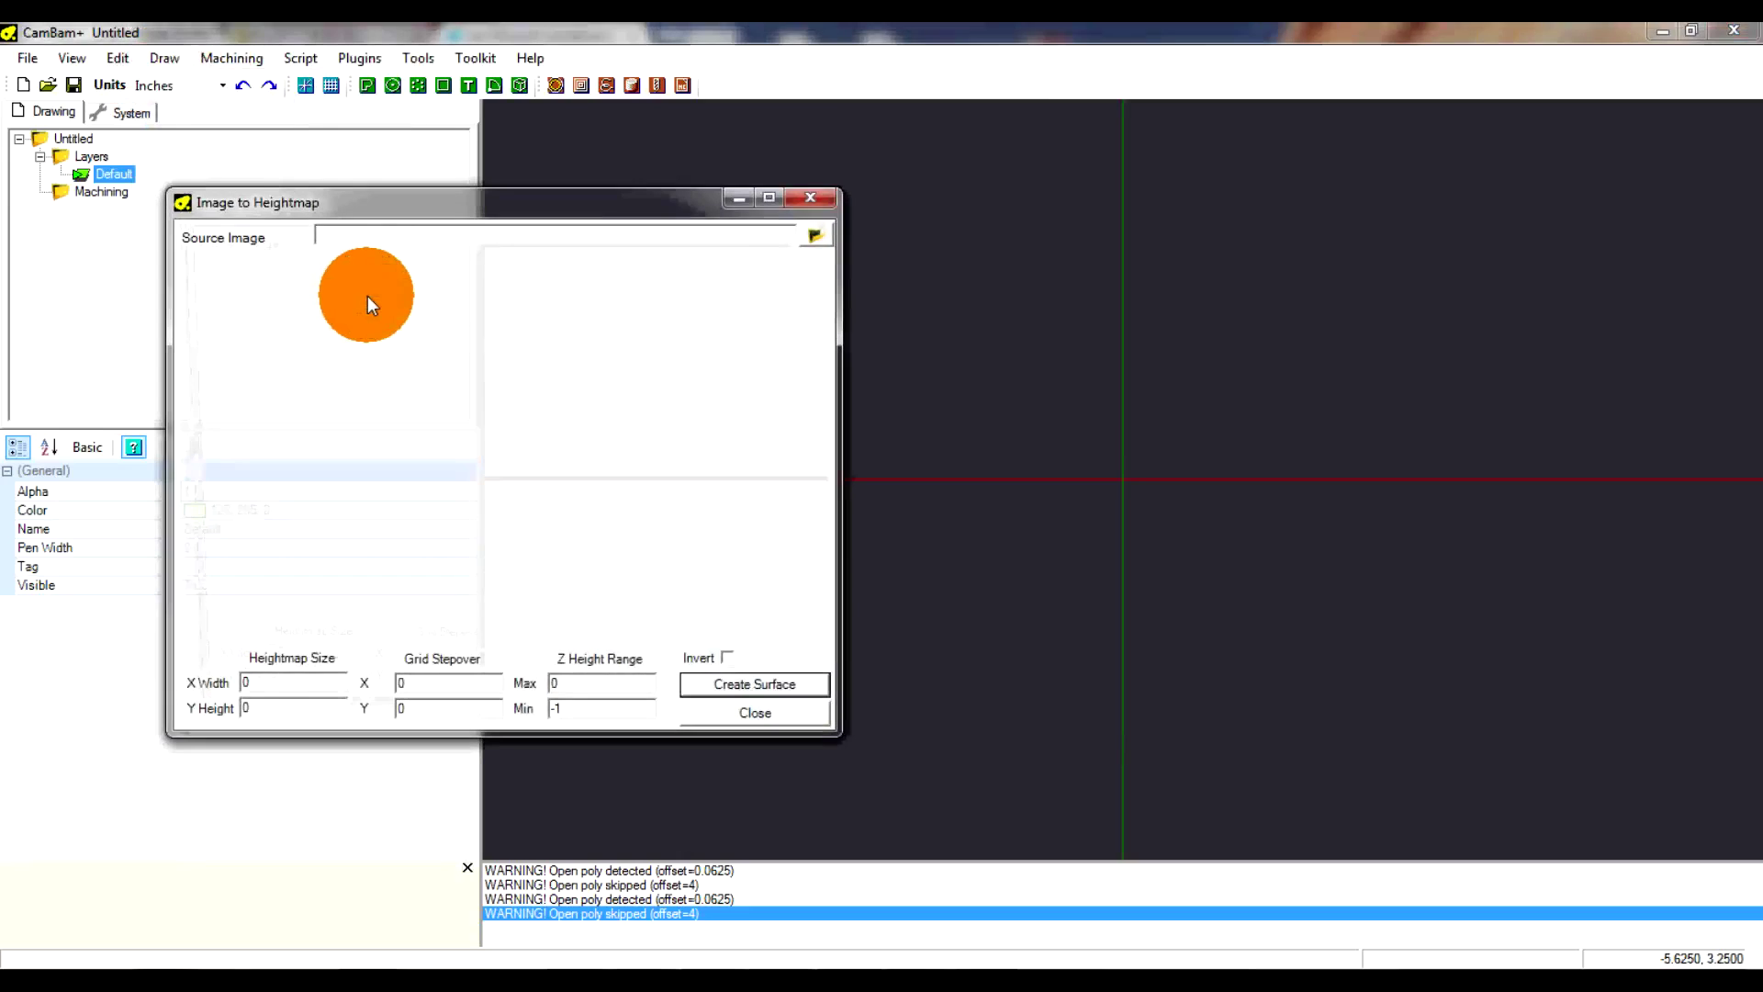
# Load Millie_rotate_16_Black.bmp as the heightmap source image, not the colour Millie photo
pyautogui.click(804, 239)
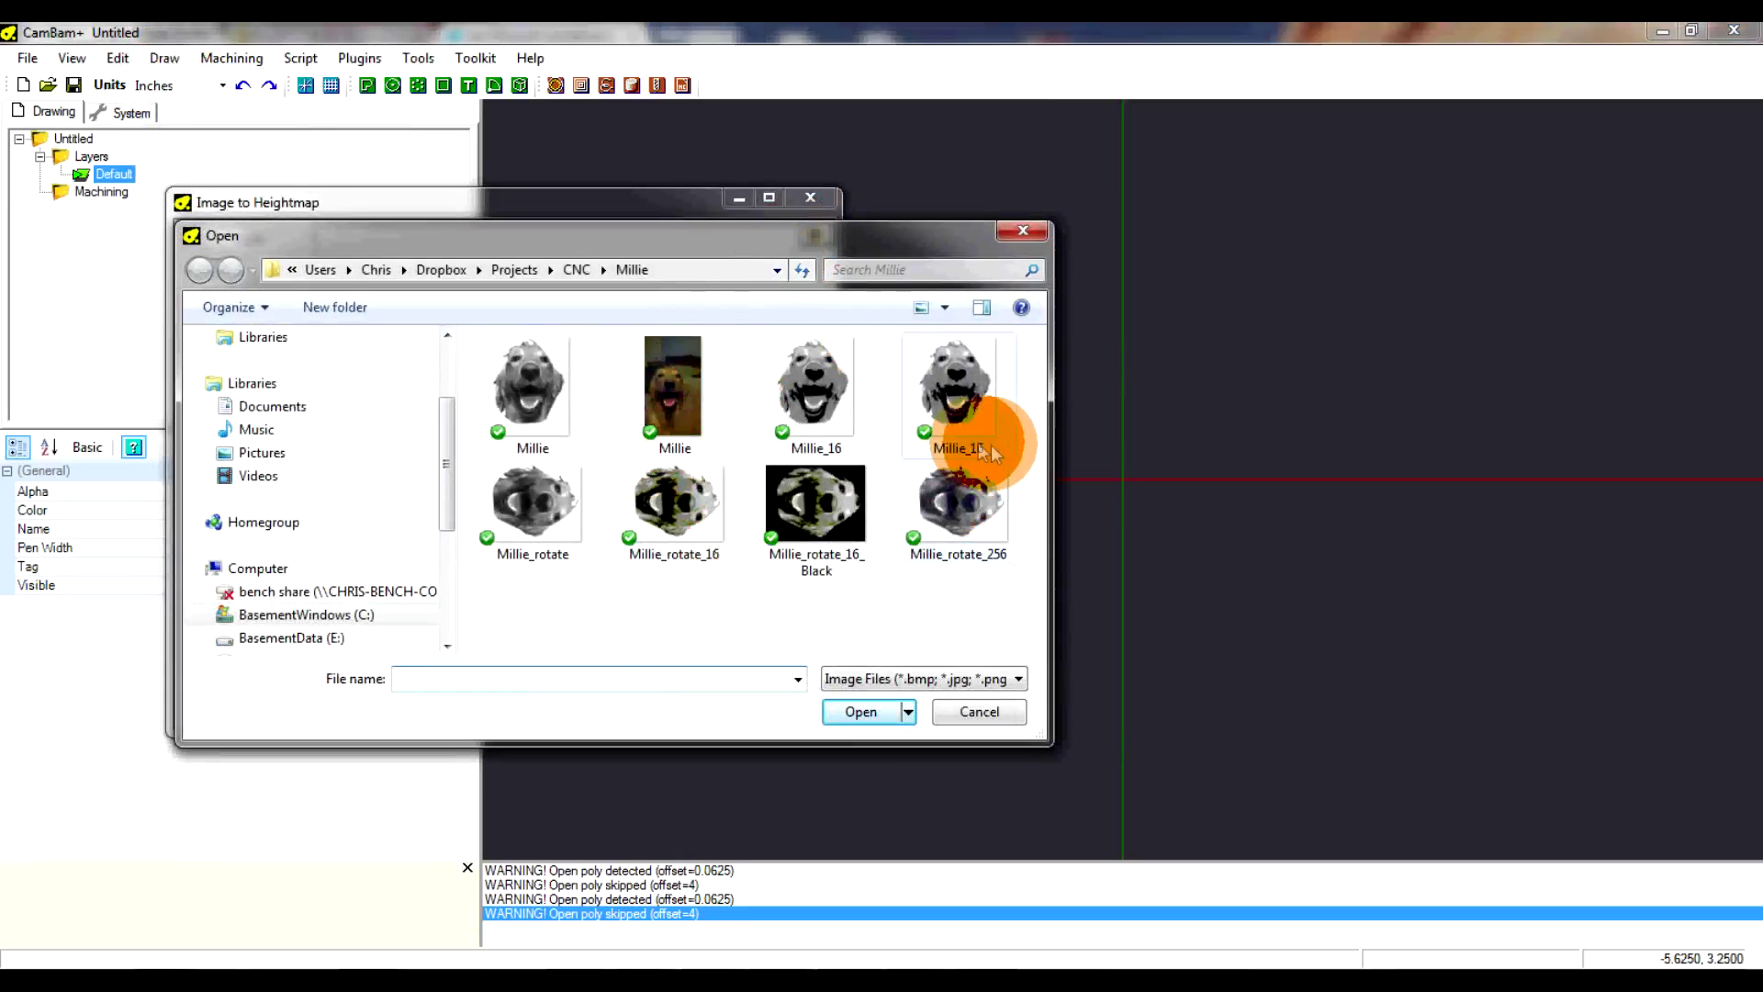
pyautogui.click(664, 399)
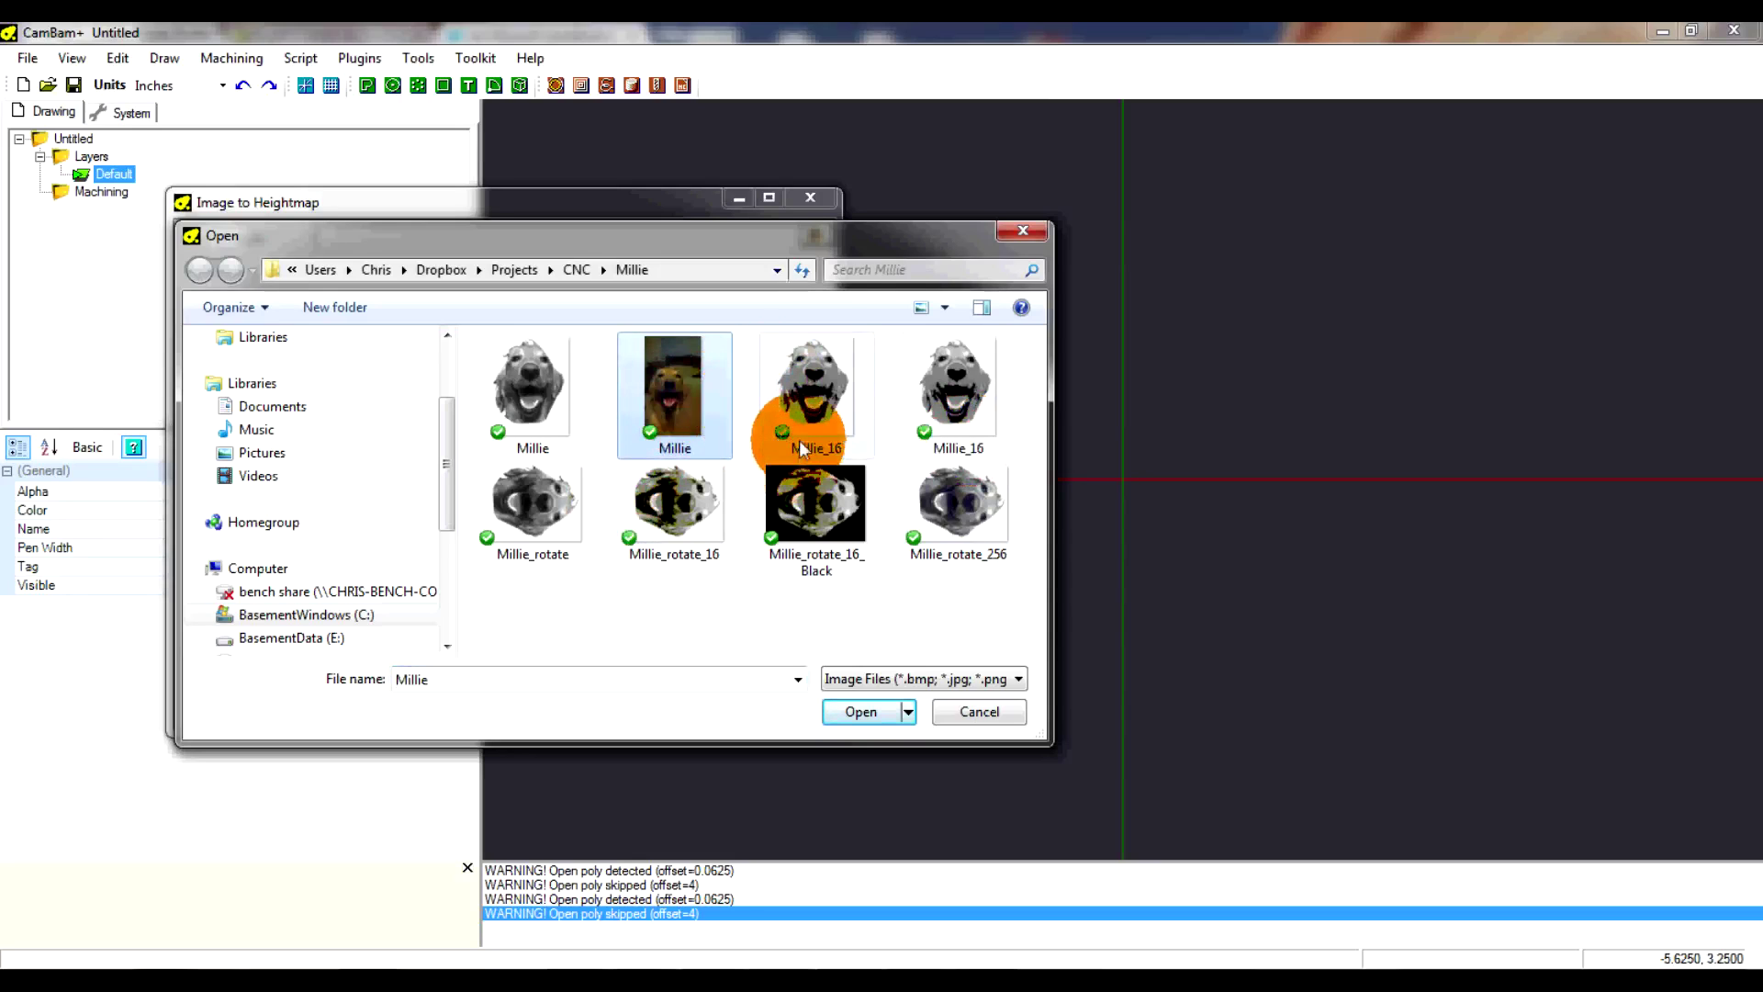
pyautogui.click(796, 479)
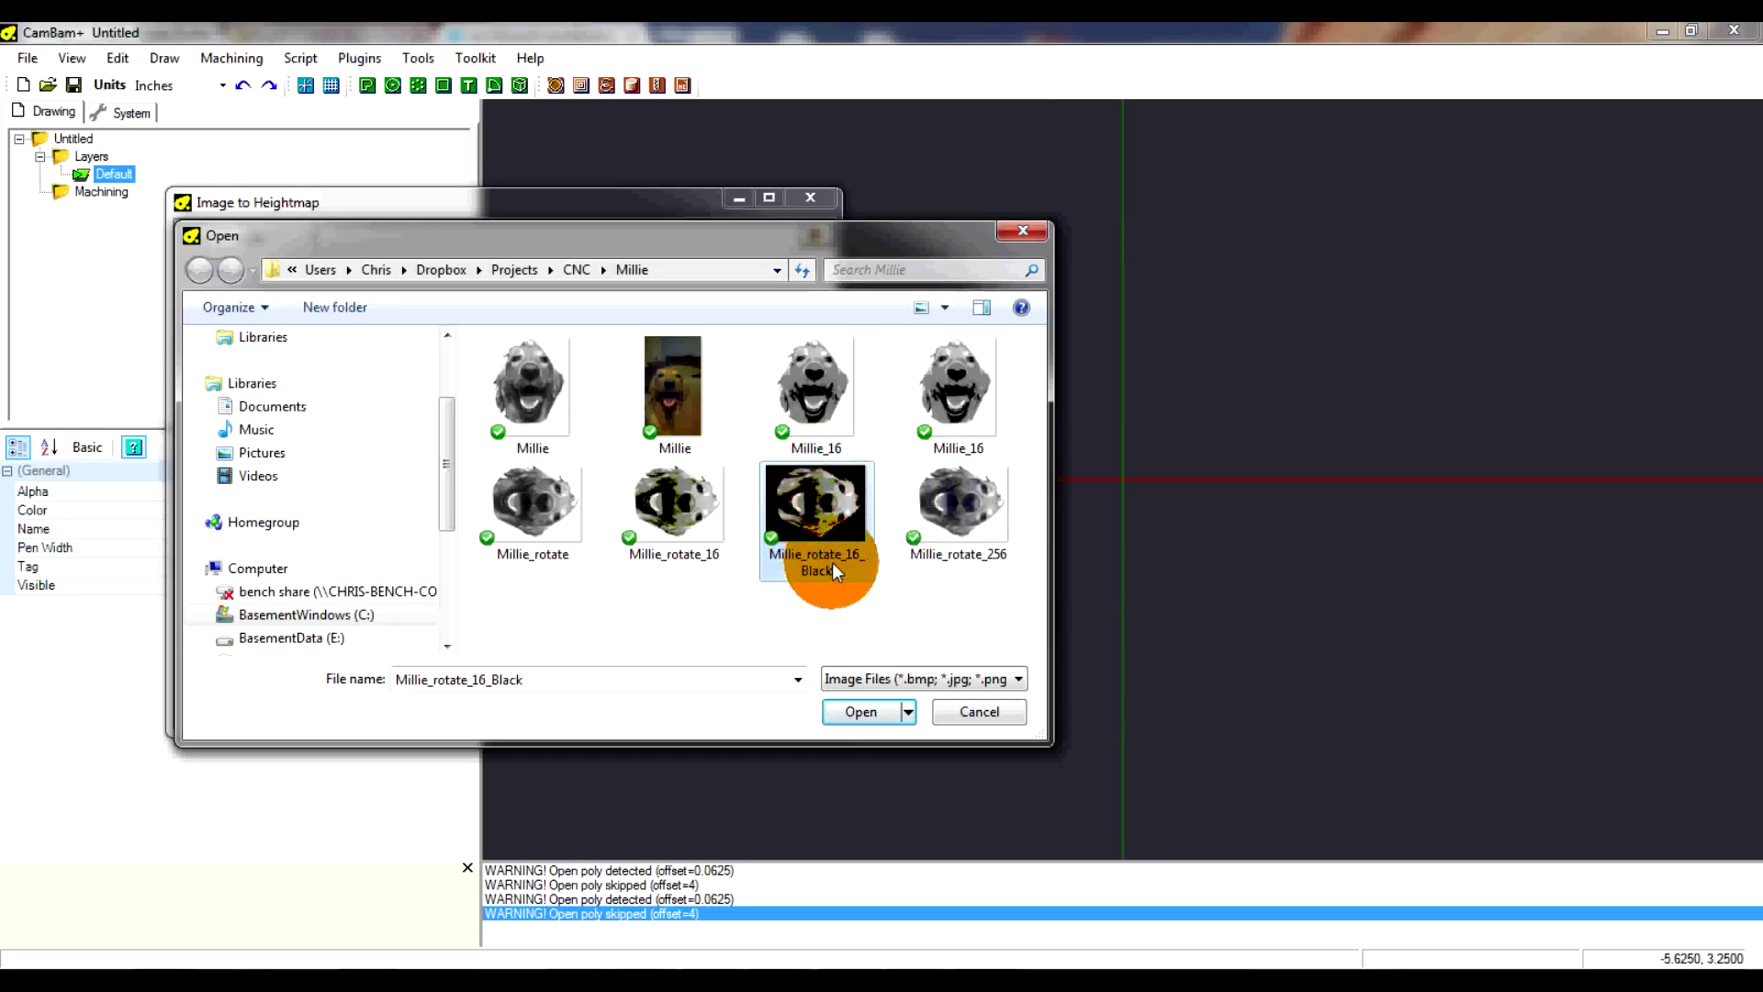
pyautogui.click(874, 707)
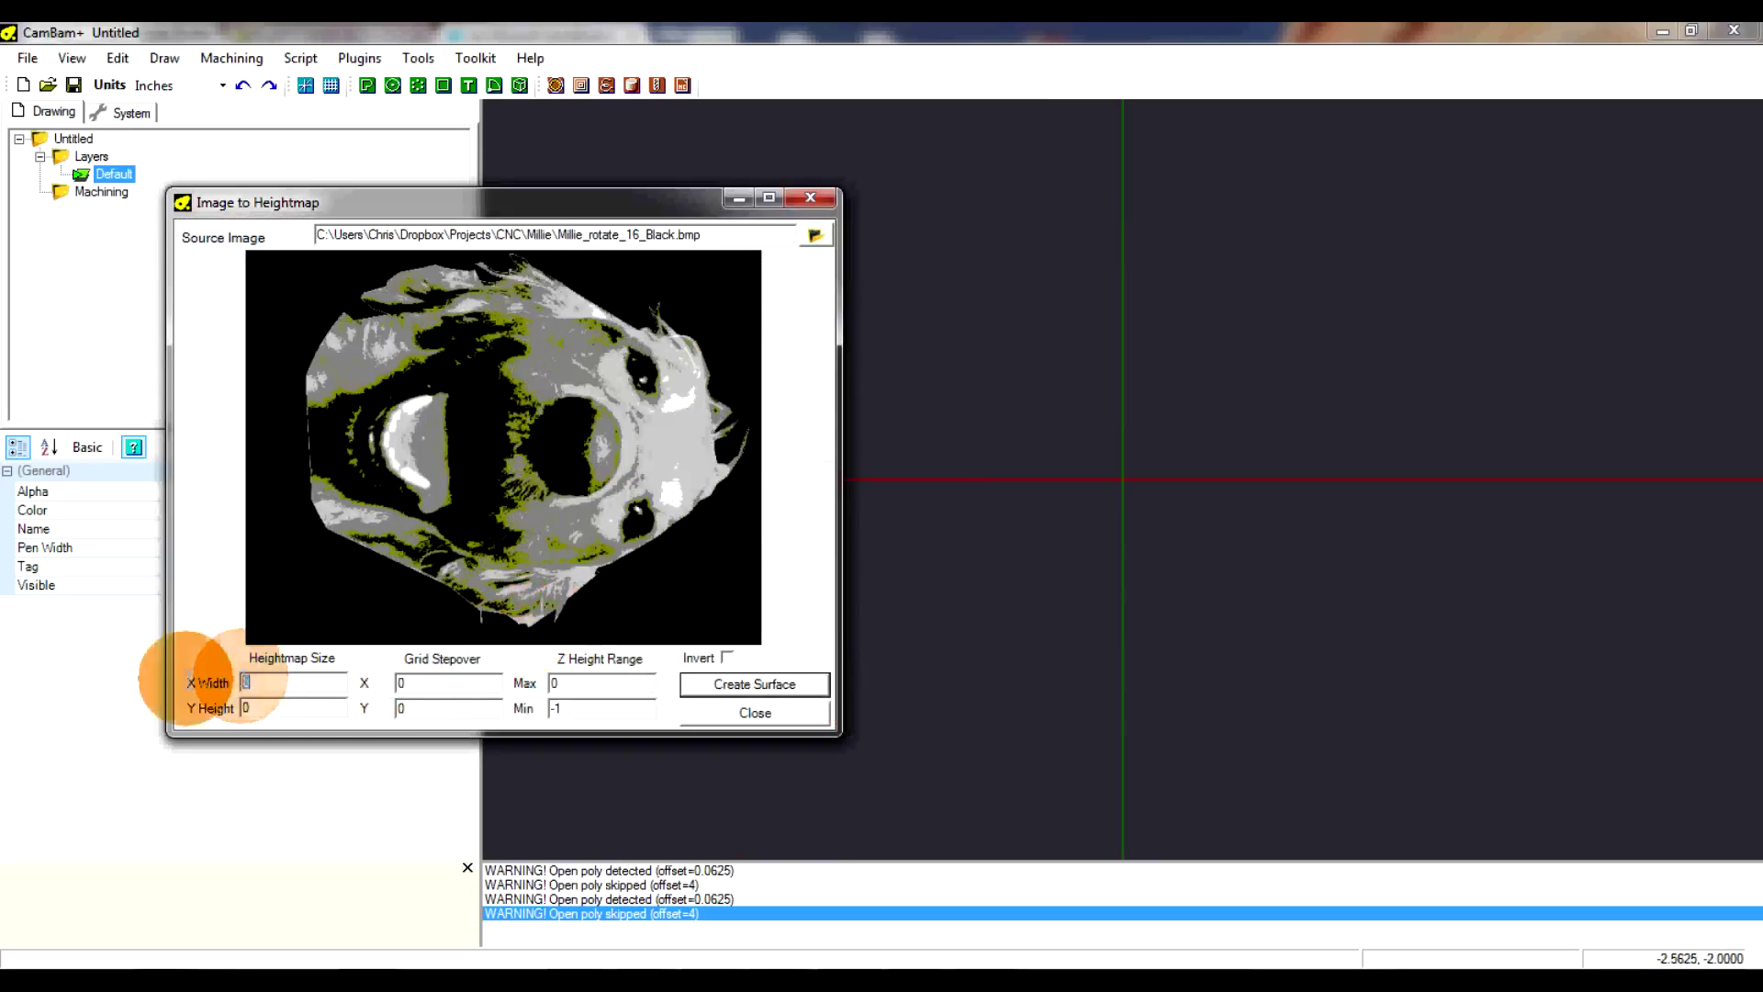
# Enter X Width 5.5, Y Height 3.5 and Z Min -.5, then create the surface
pyautogui.hotkey('shift', 'Tab')
pyautogui.write('5.5')
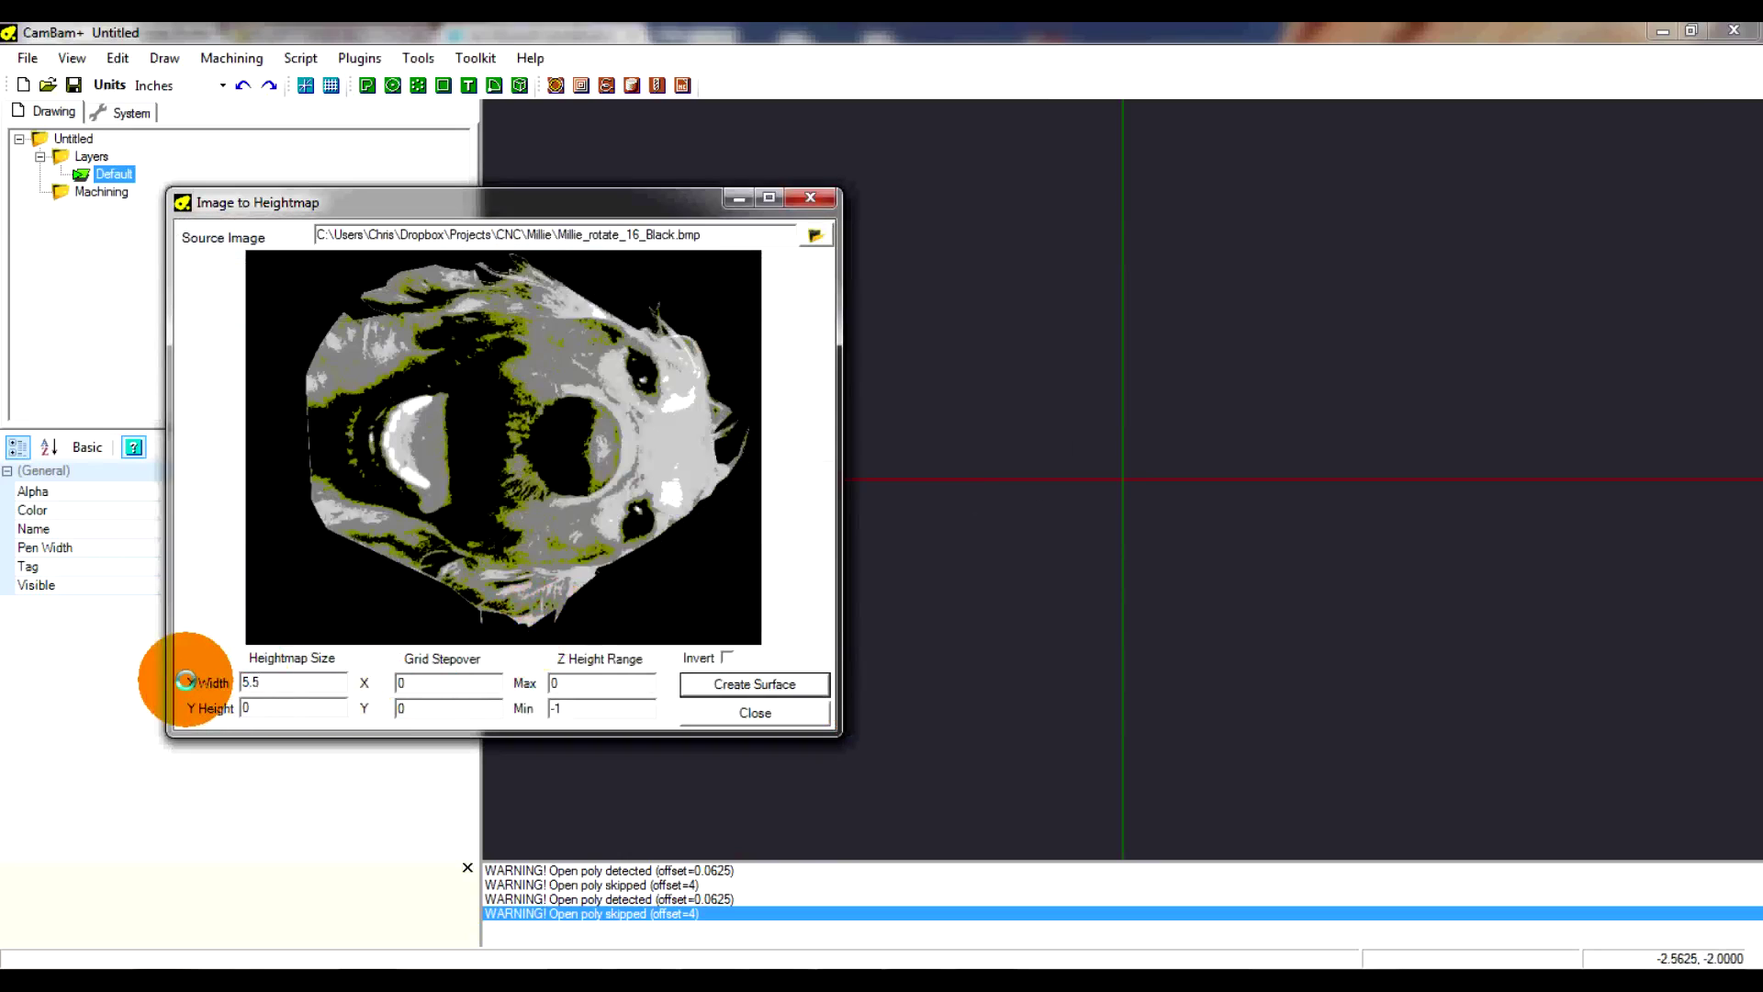
pyautogui.press('Tab')
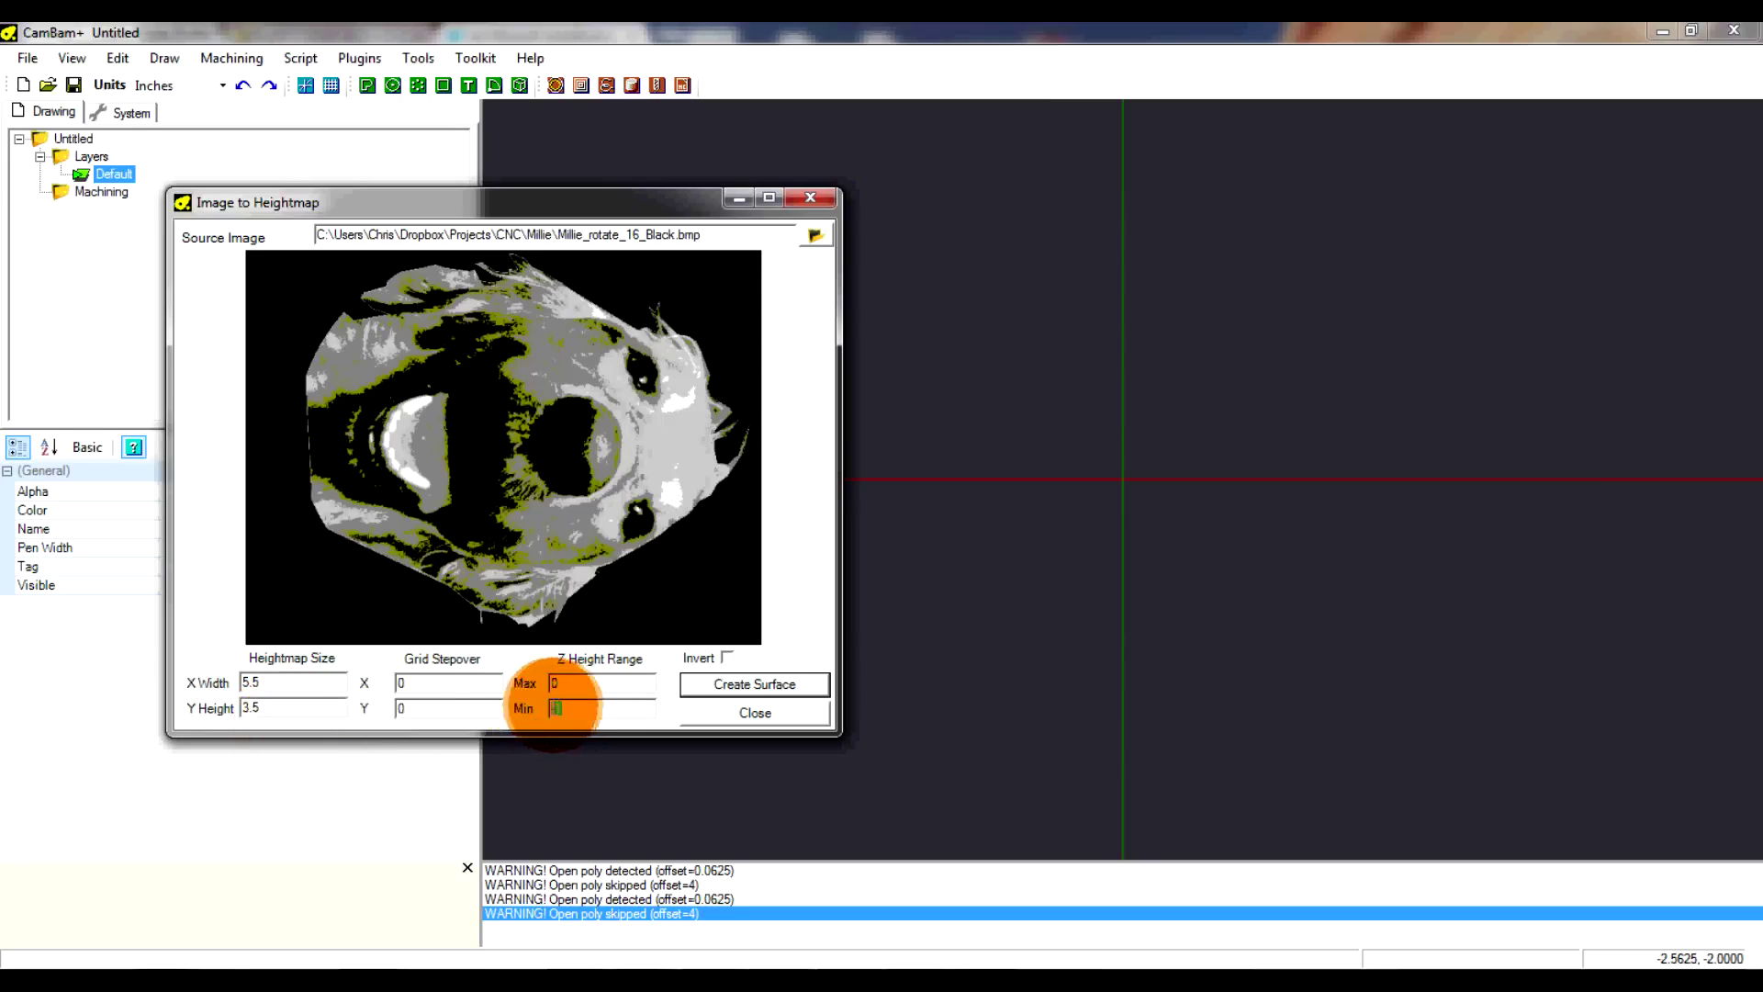
pyautogui.doubleClick(562, 704)
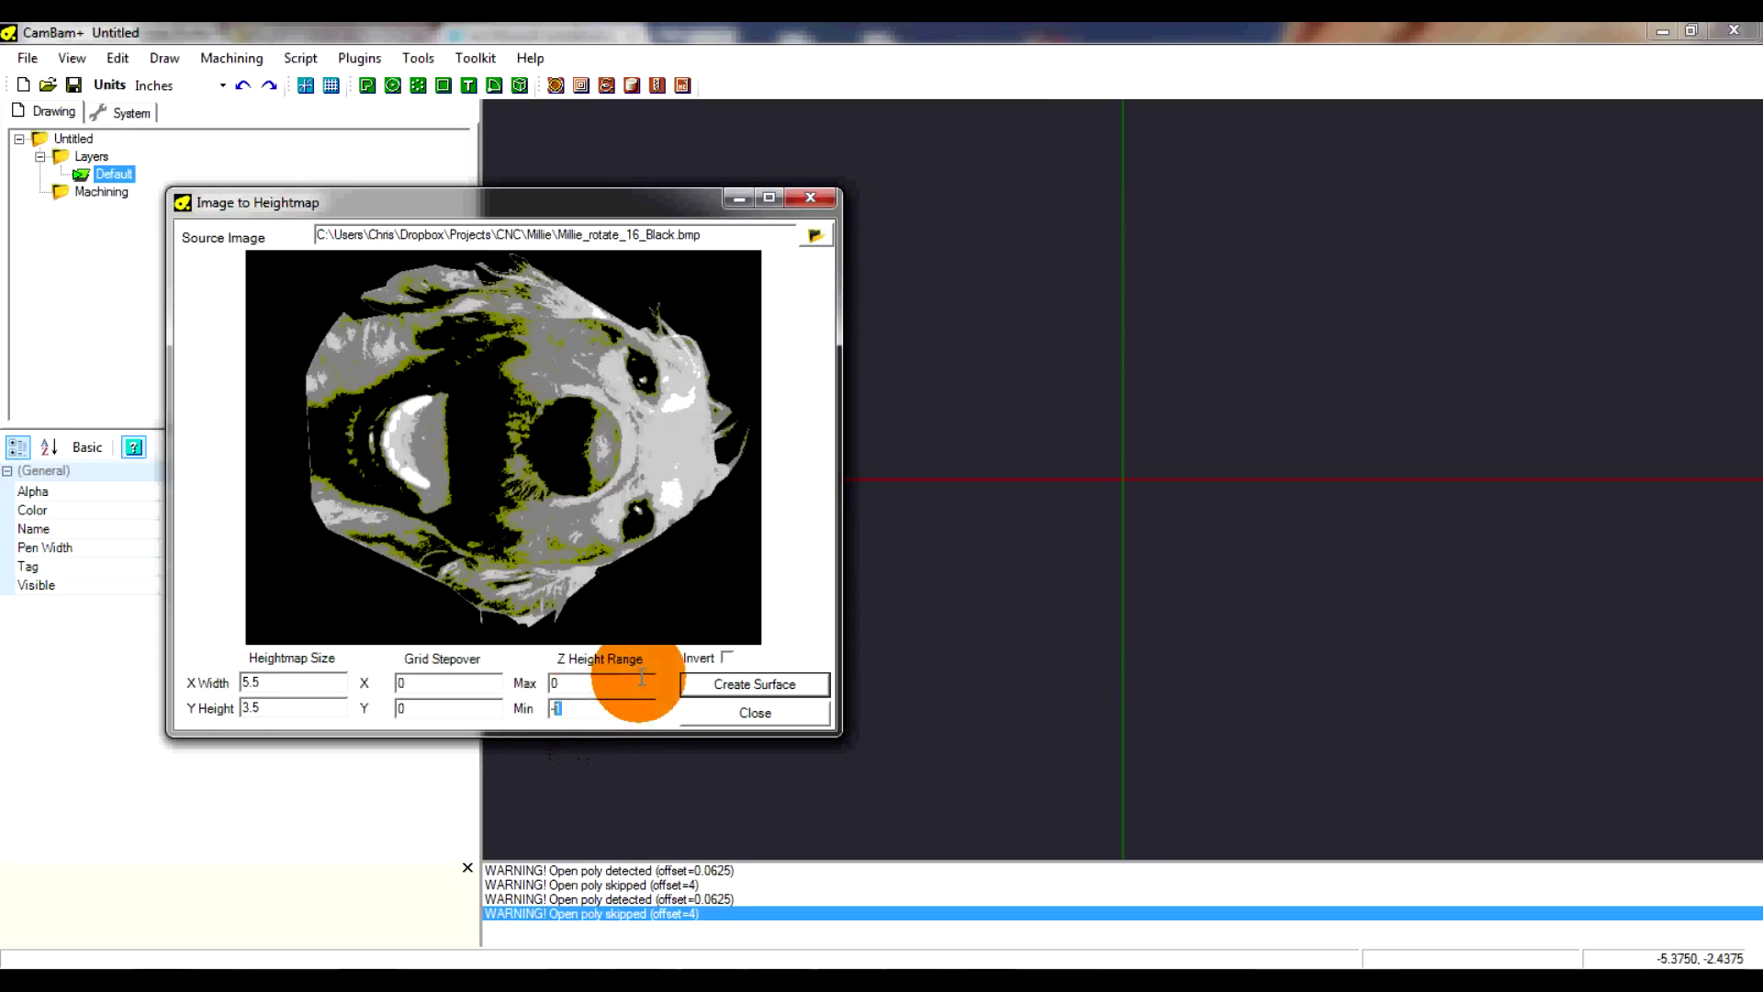
pyautogui.write('.5')
pyautogui.click(777, 683)
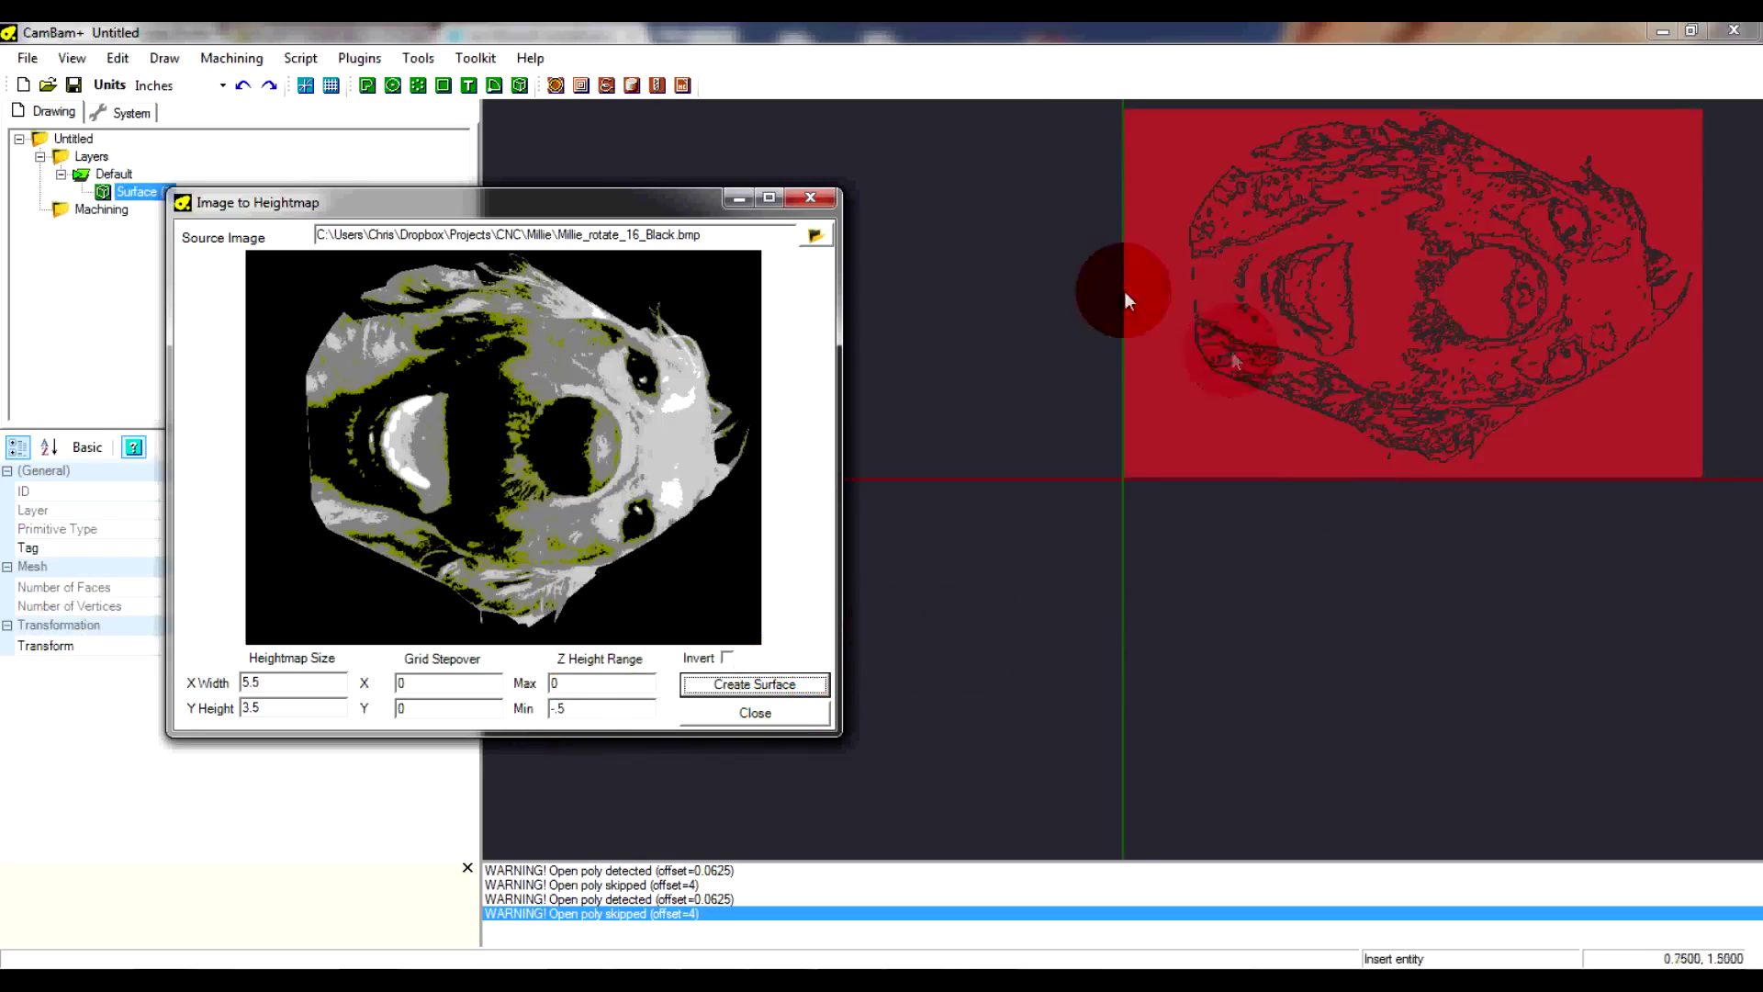
# Close the Image to Heightmap dialog and zoom in on the new dog-face surface
pyautogui.click(810, 200)
pyautogui.click(1085, 600)
pyautogui.scroll(-2, 1070, 625)
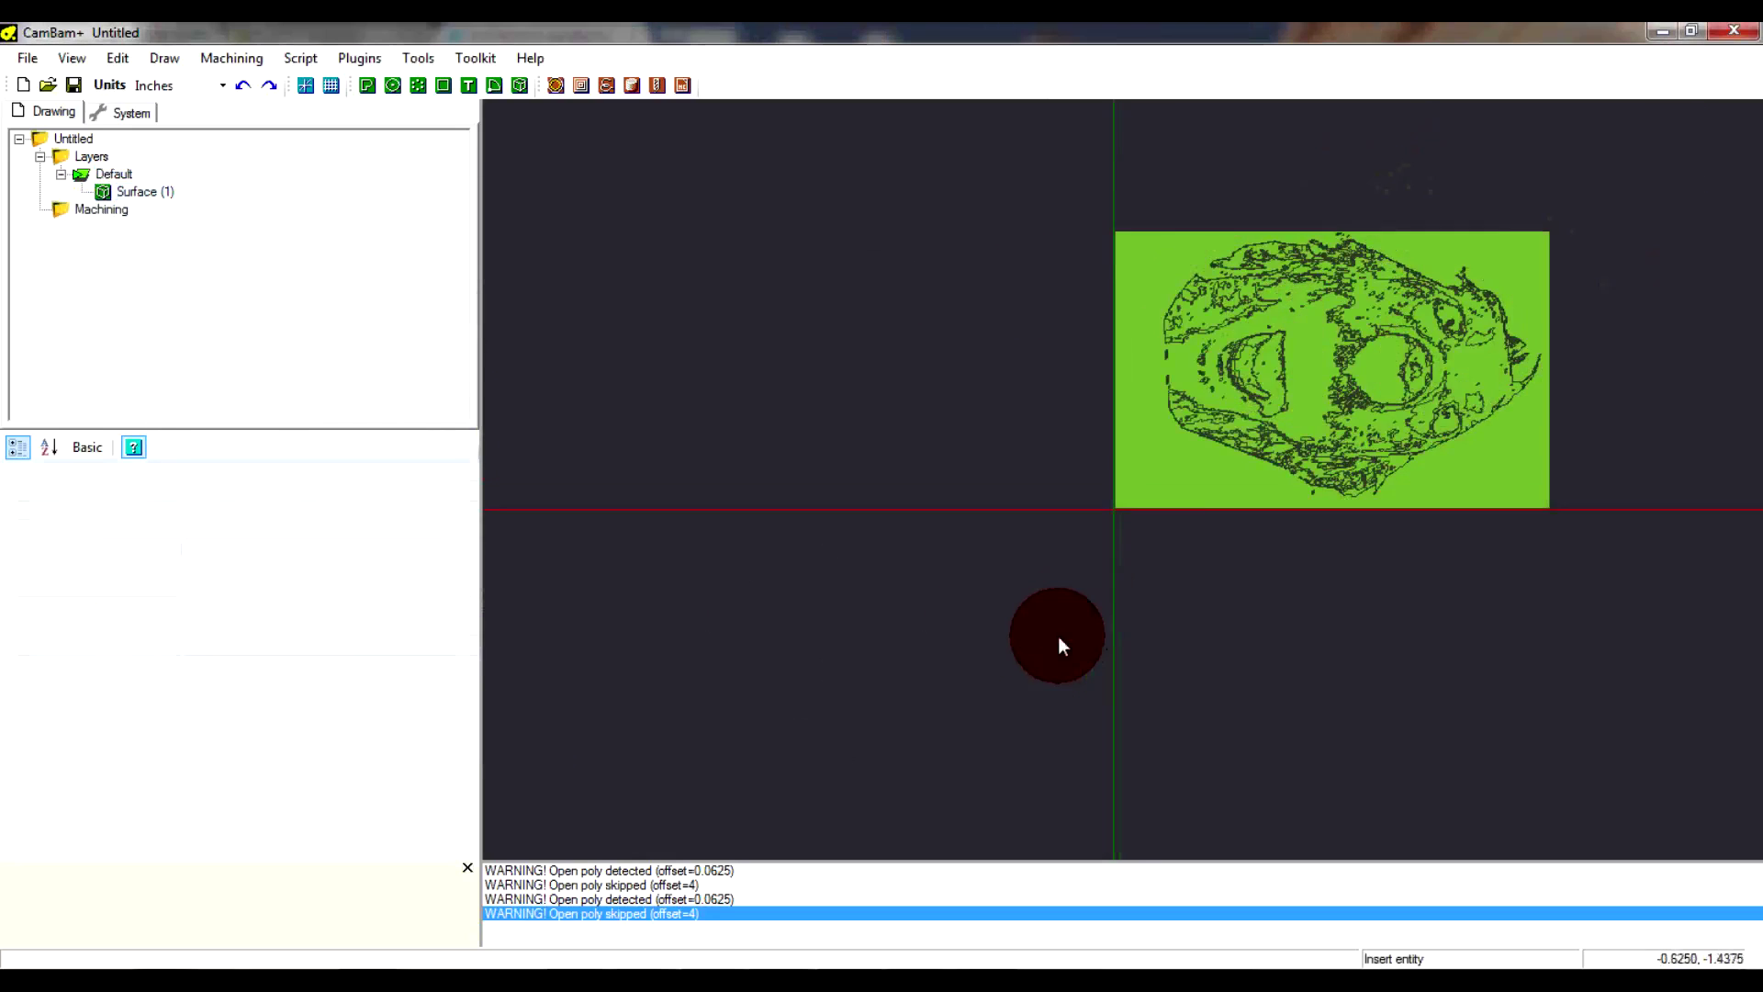
pyautogui.scroll(3, 1424, 338)
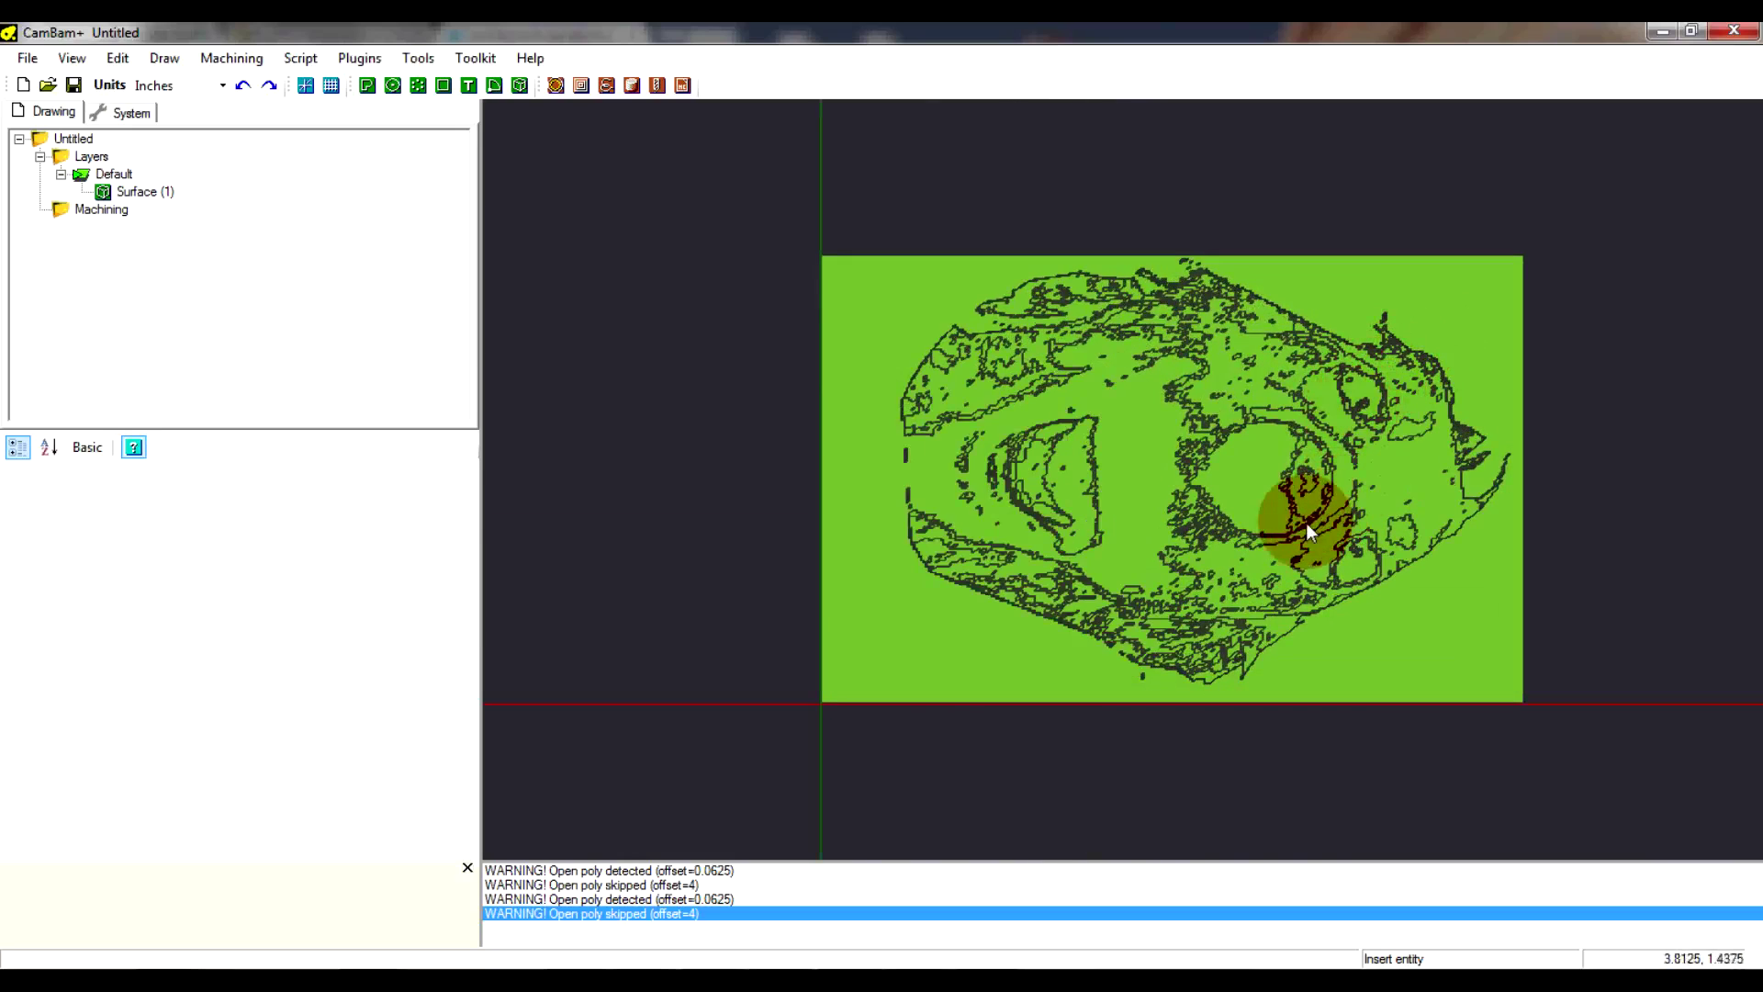
pyautogui.scroll(-2, 1251, 542)
pyautogui.scroll(1, 1313, 496)
pyautogui.scroll(1, 1346, 479)
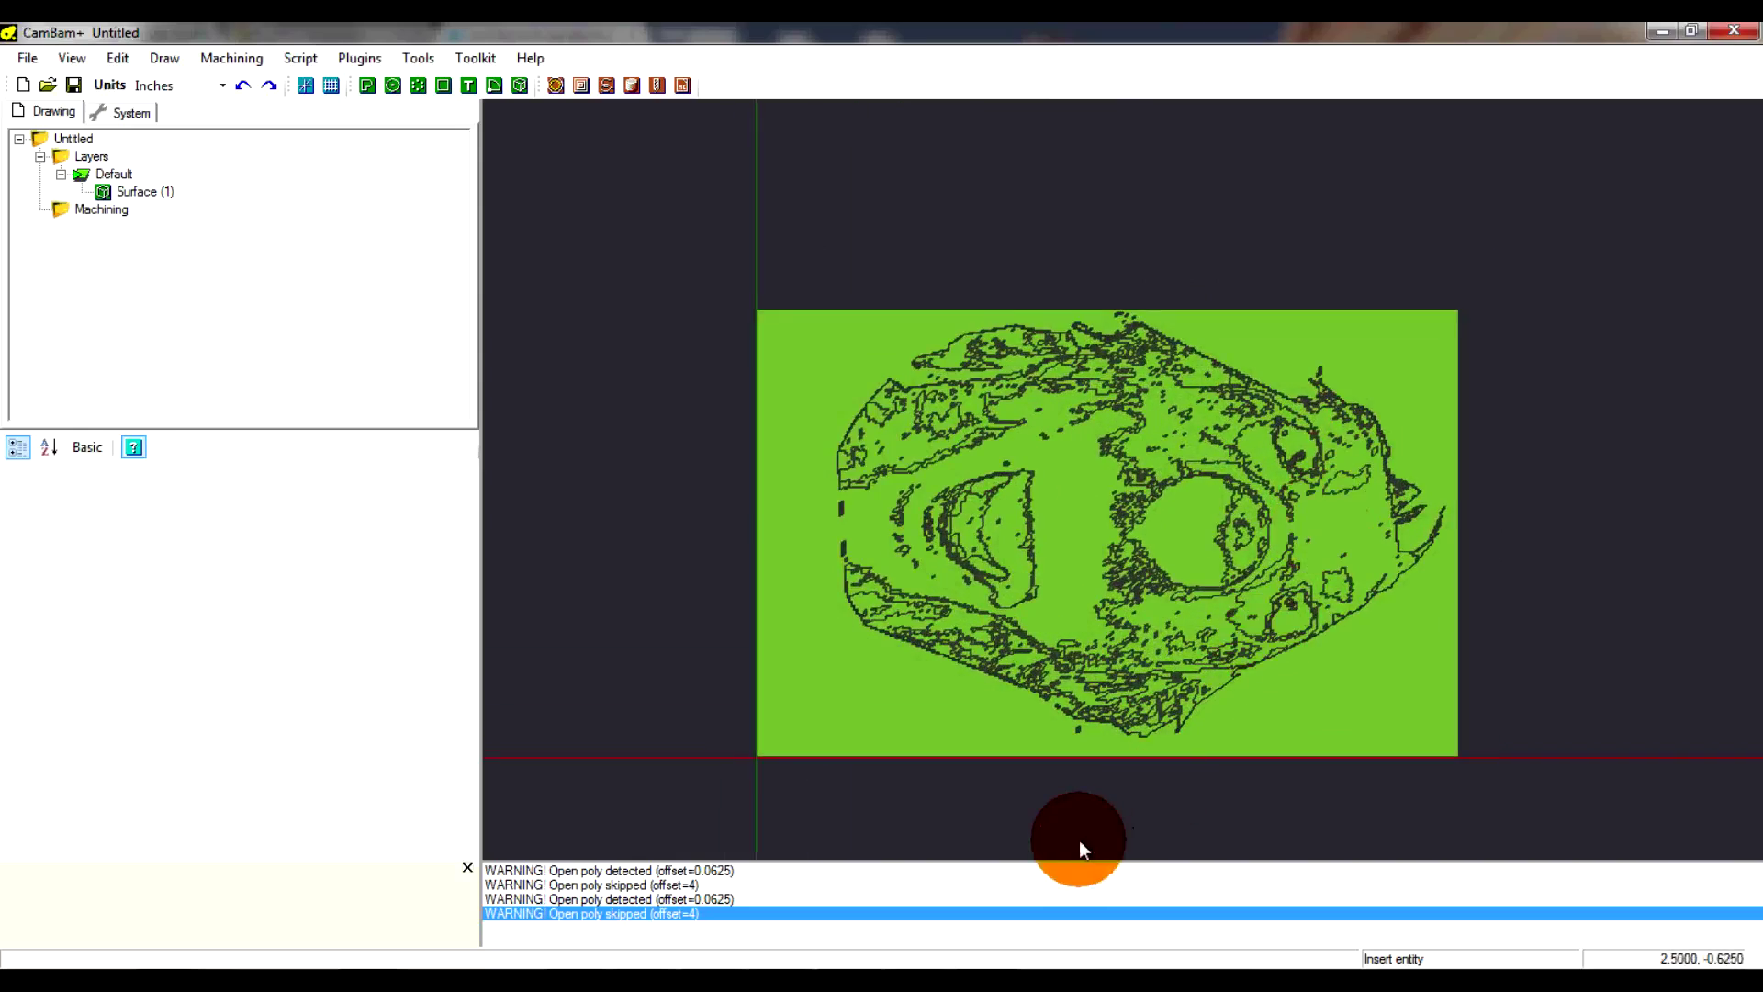
pyautogui.scroll(2, 1099, 764)
pyautogui.scroll(-1, 1150, 523)
pyautogui.scroll(1, 1205, 452)
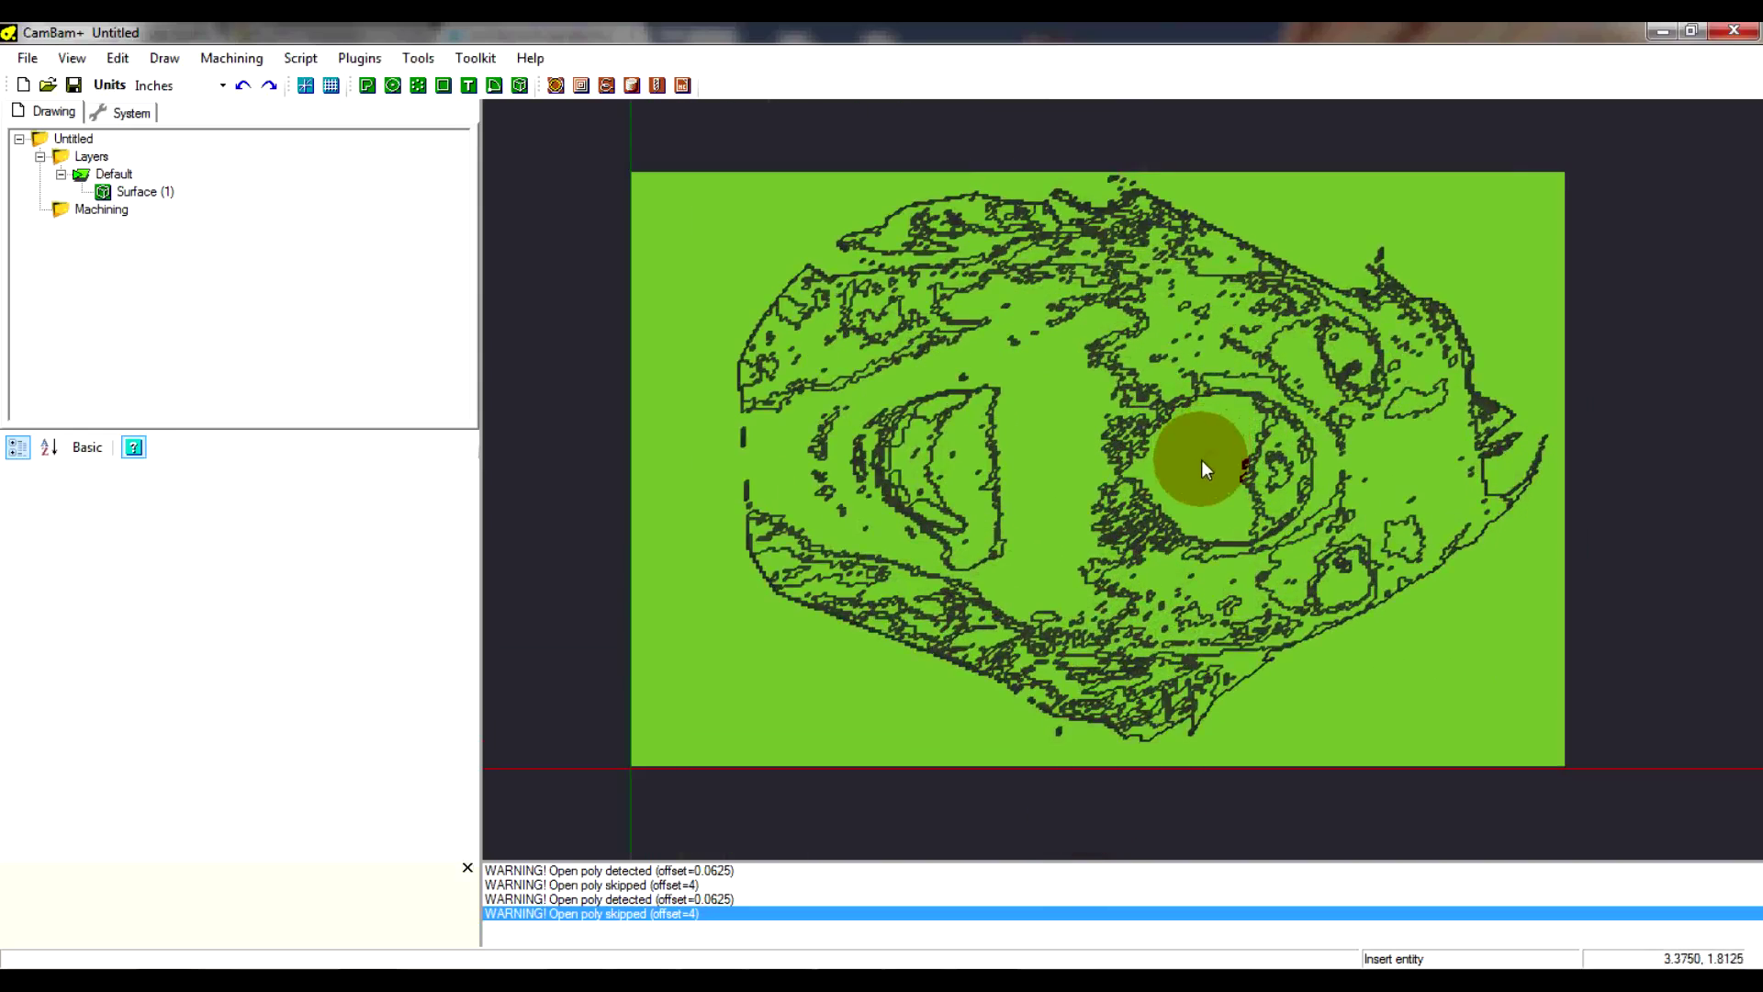
# Select the heightmap surface and orbit the 3D view to inspect its relief
pyautogui.keyDown('alt'); pyautogui.moveTo(1205, 456); pyautogui.dragTo(1209, 392); pyautogui.keyUp('alt')
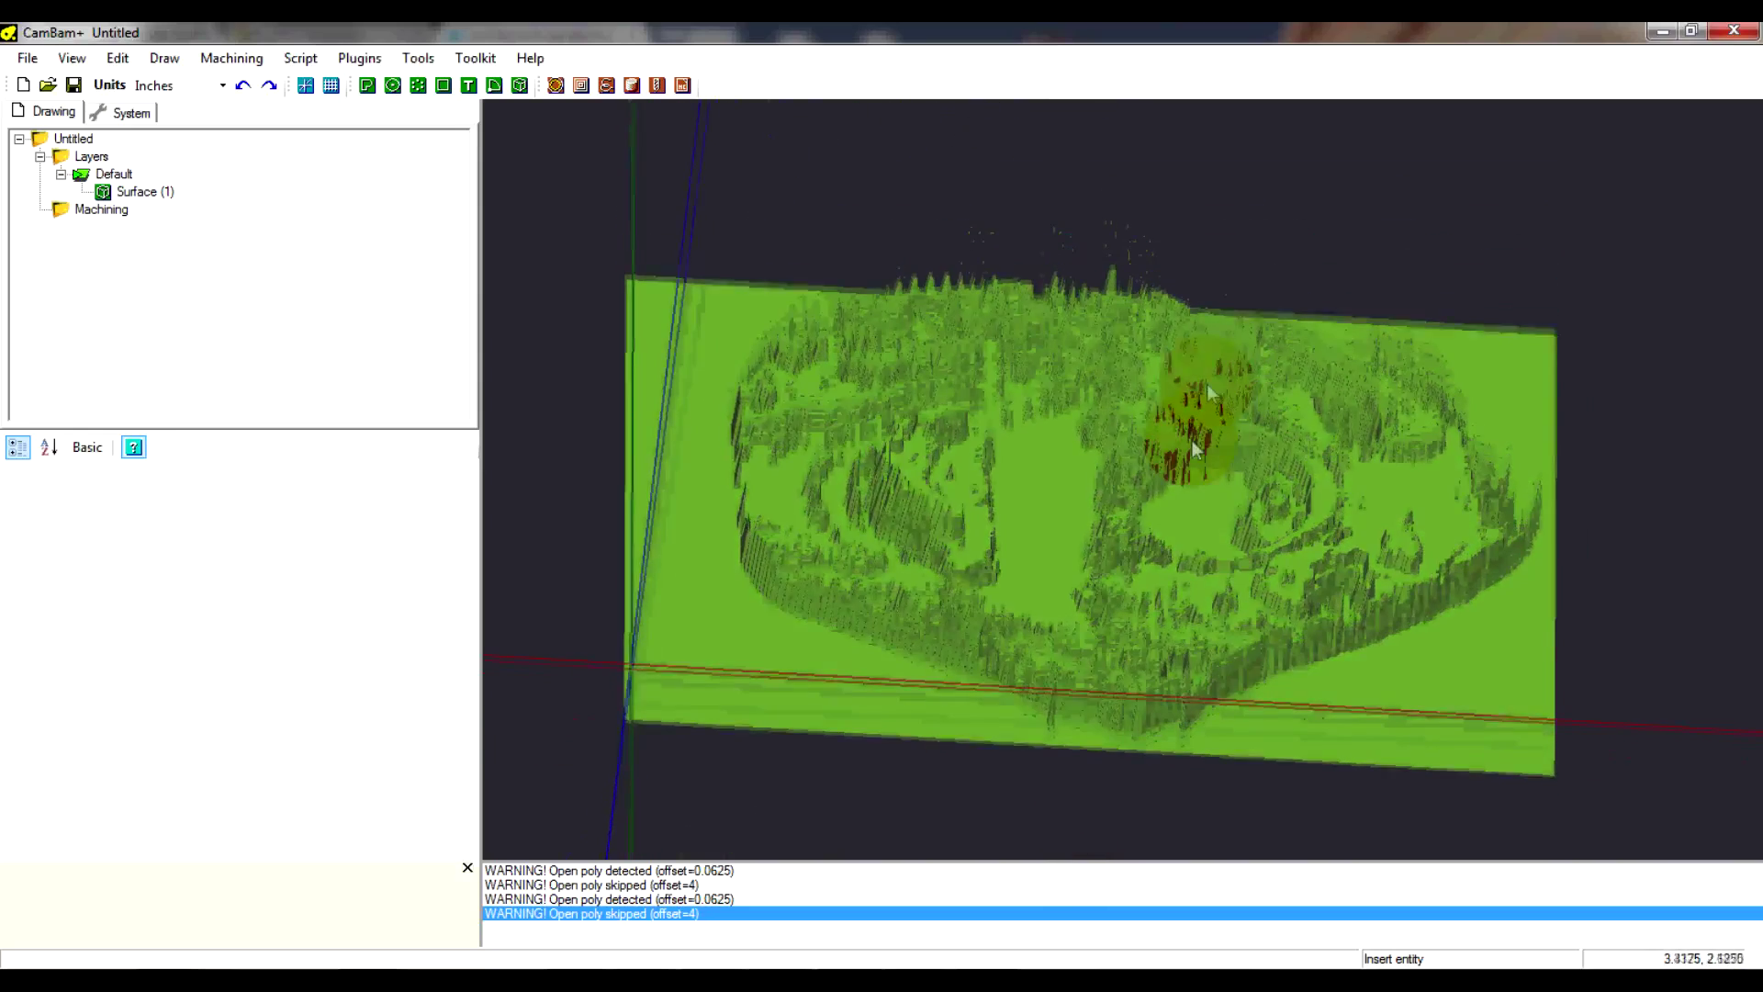
pyautogui.click(1135, 595)
pyautogui.keyDown('alt'); pyautogui.moveTo(1135, 595); pyautogui.dragTo(847, 610); pyautogui.keyUp('alt')
pyautogui.keyDown('alt'); pyautogui.moveTo(732, 665); pyautogui.dragTo(768, 287); pyautogui.keyUp('alt')
pyautogui.keyDown('alt'); pyautogui.moveTo(990, 349); pyautogui.dragTo(1304, 482); pyautogui.keyUp('alt')
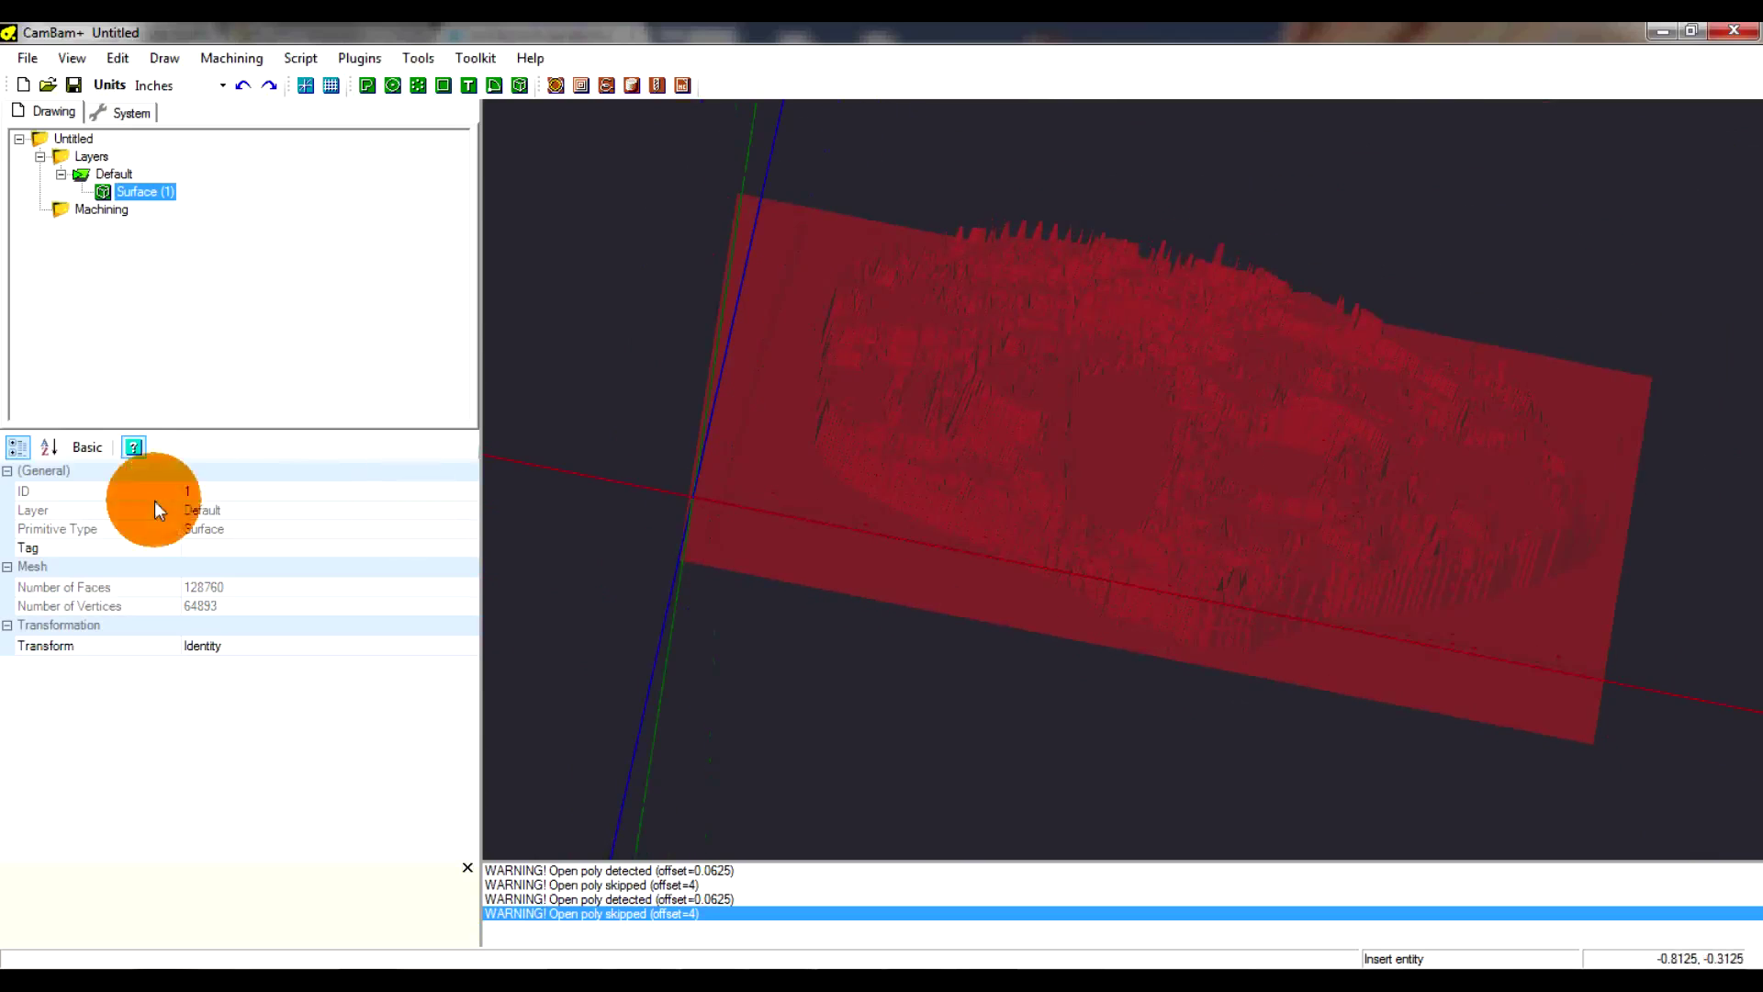
pyautogui.rightClick(1045, 370)
# Add a 3D profile machining operation (3DSurface1) to the dog surface
pyautogui.moveTo(1090, 473)
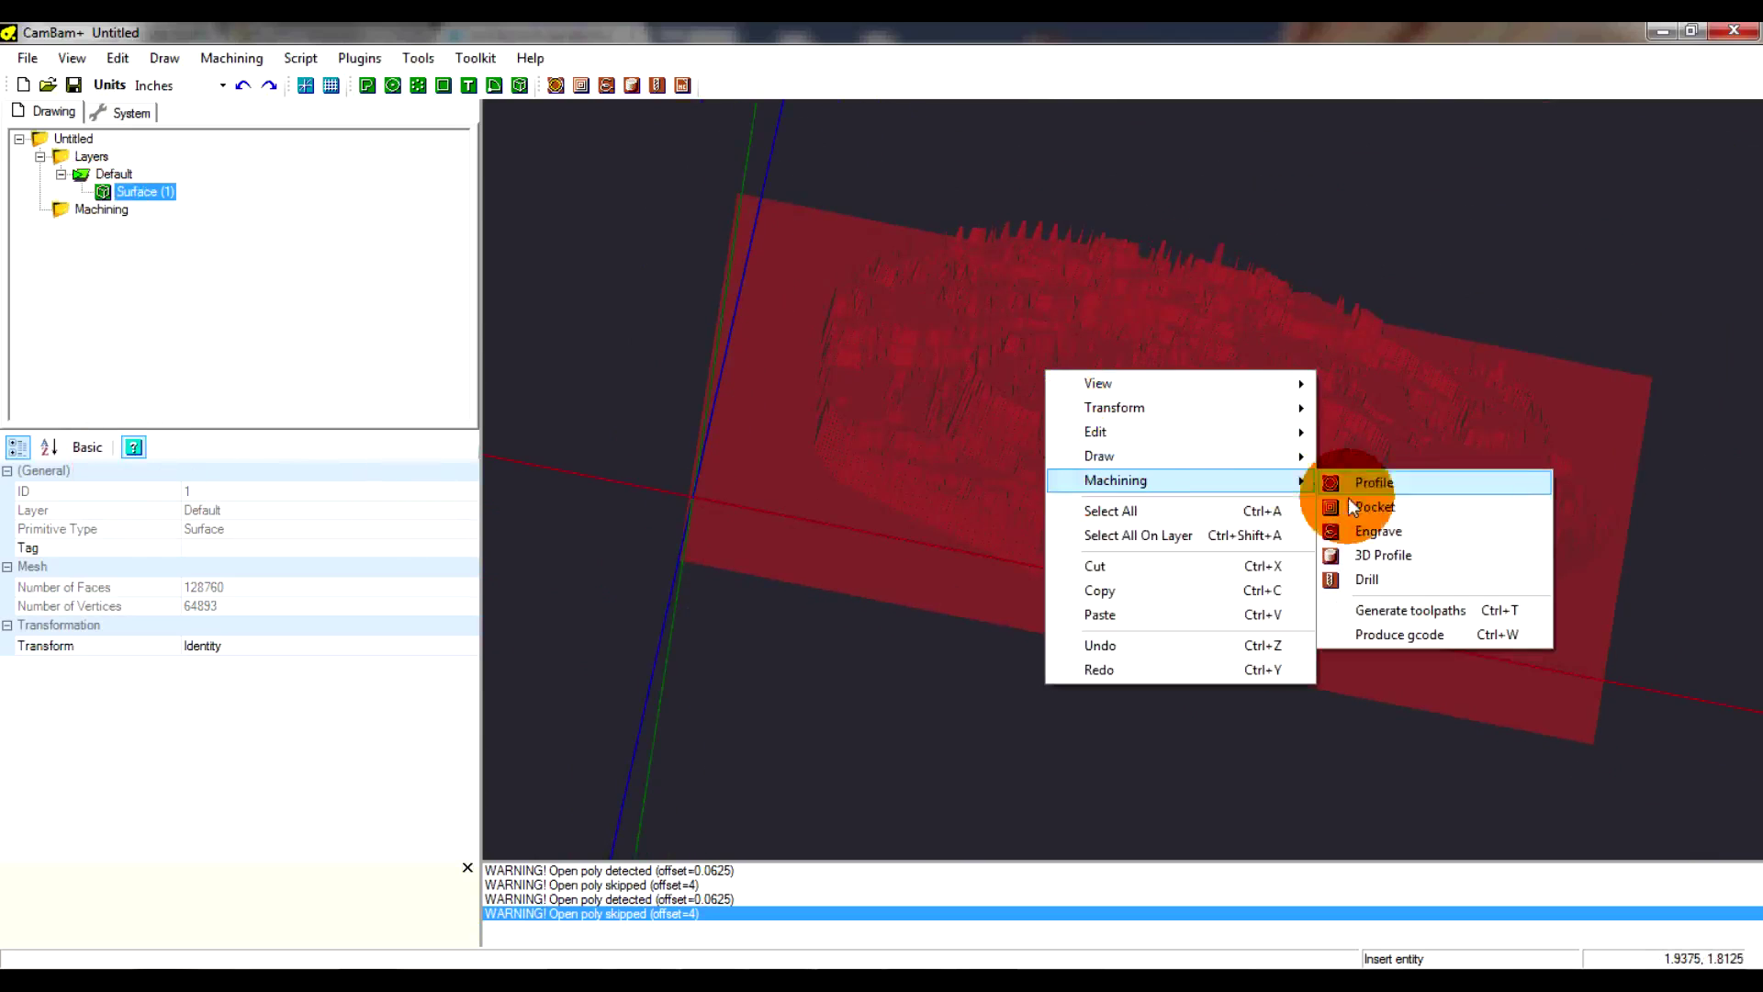
pyautogui.click(1408, 556)
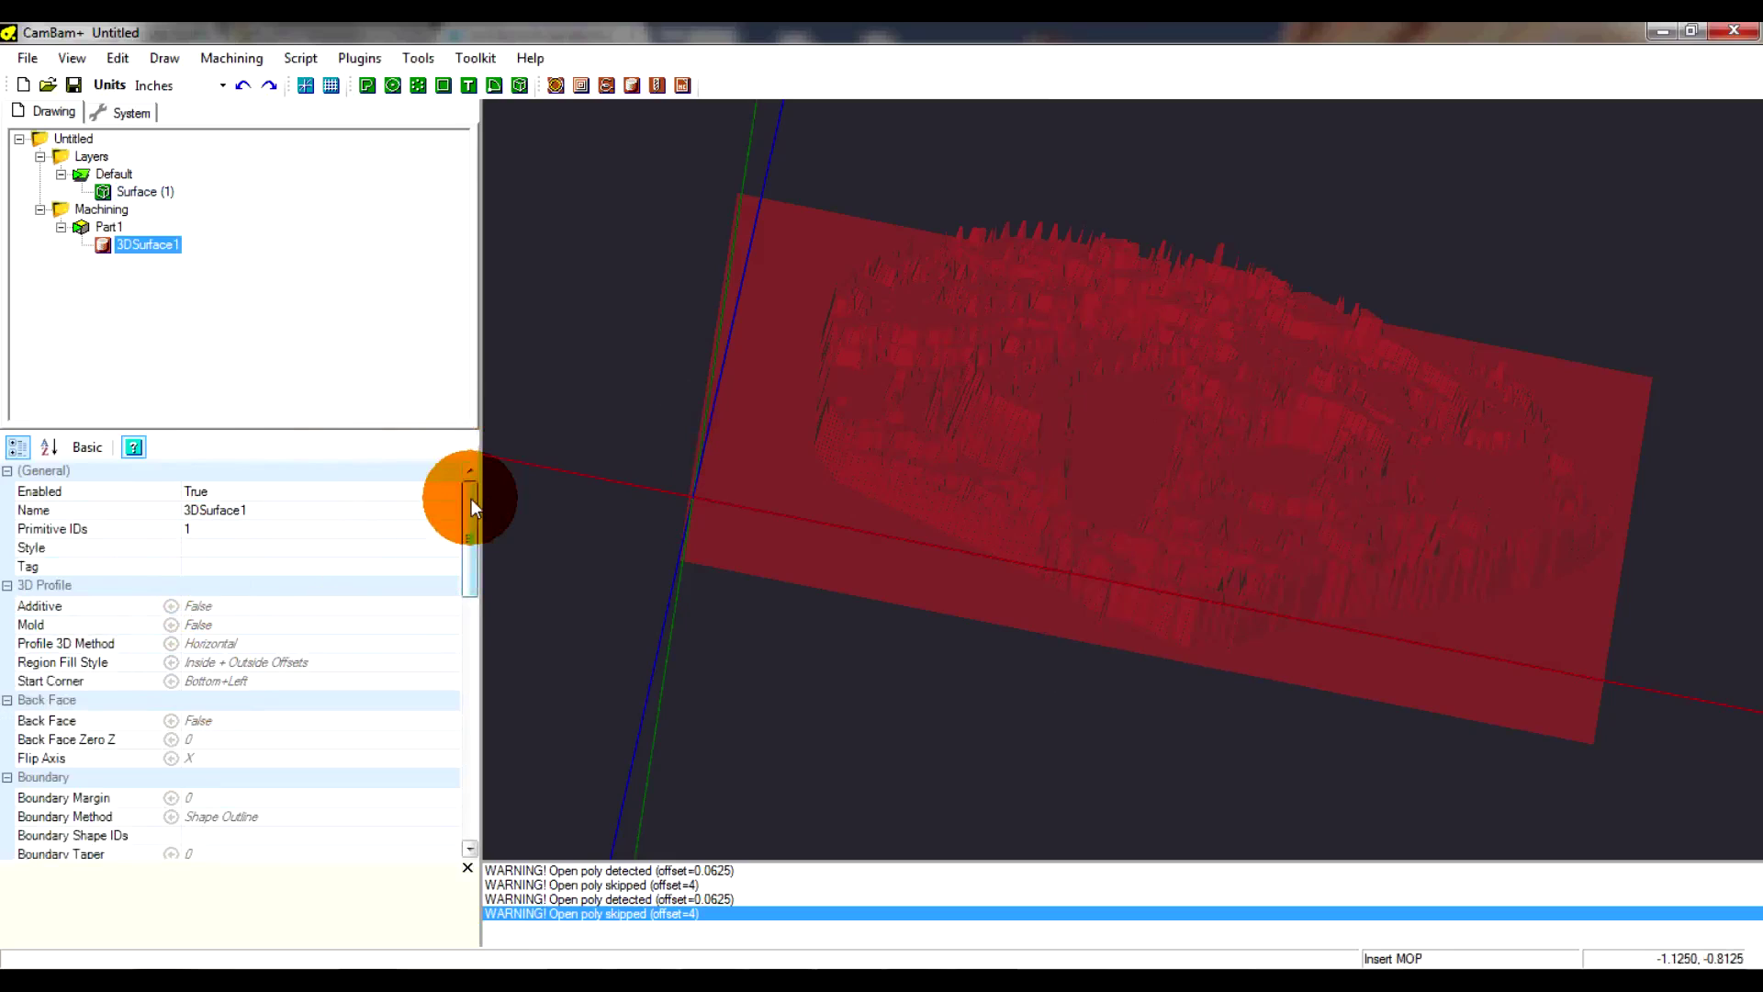
pyautogui.click(321, 642)
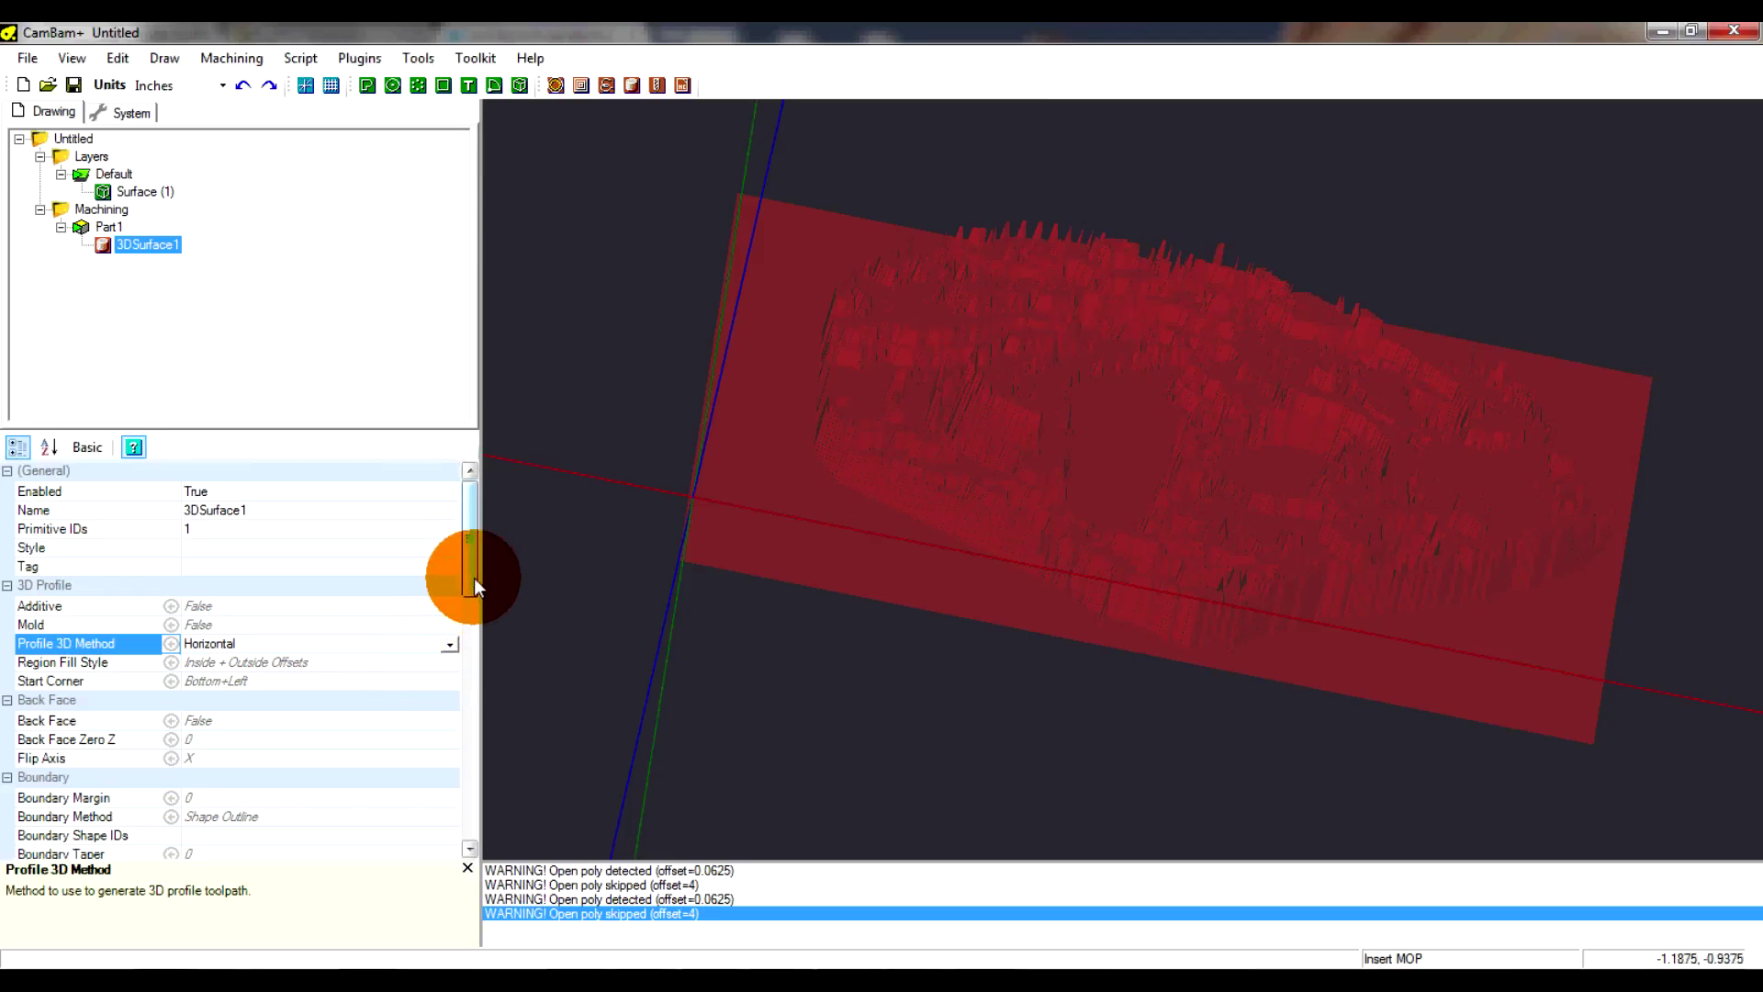
pyautogui.moveTo(474, 576); pyautogui.dragTo(463, 663)
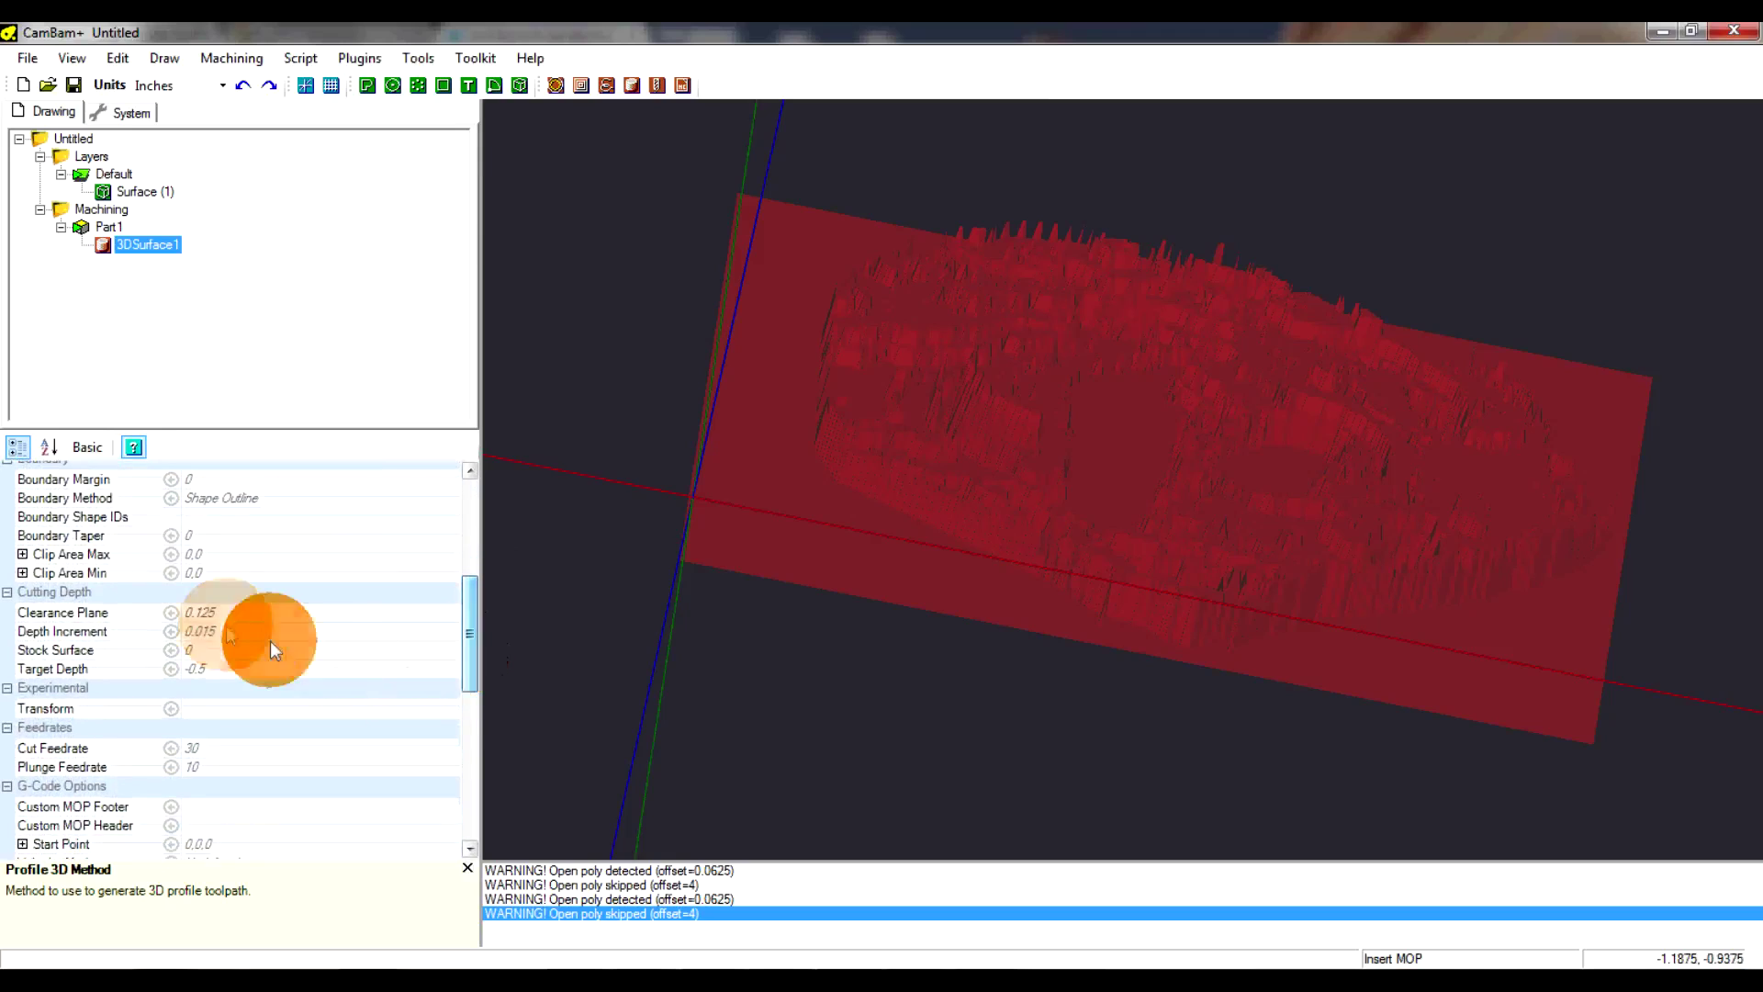
pyautogui.click(213, 649)
pyautogui.click(174, 654)
pyautogui.click(225, 650)
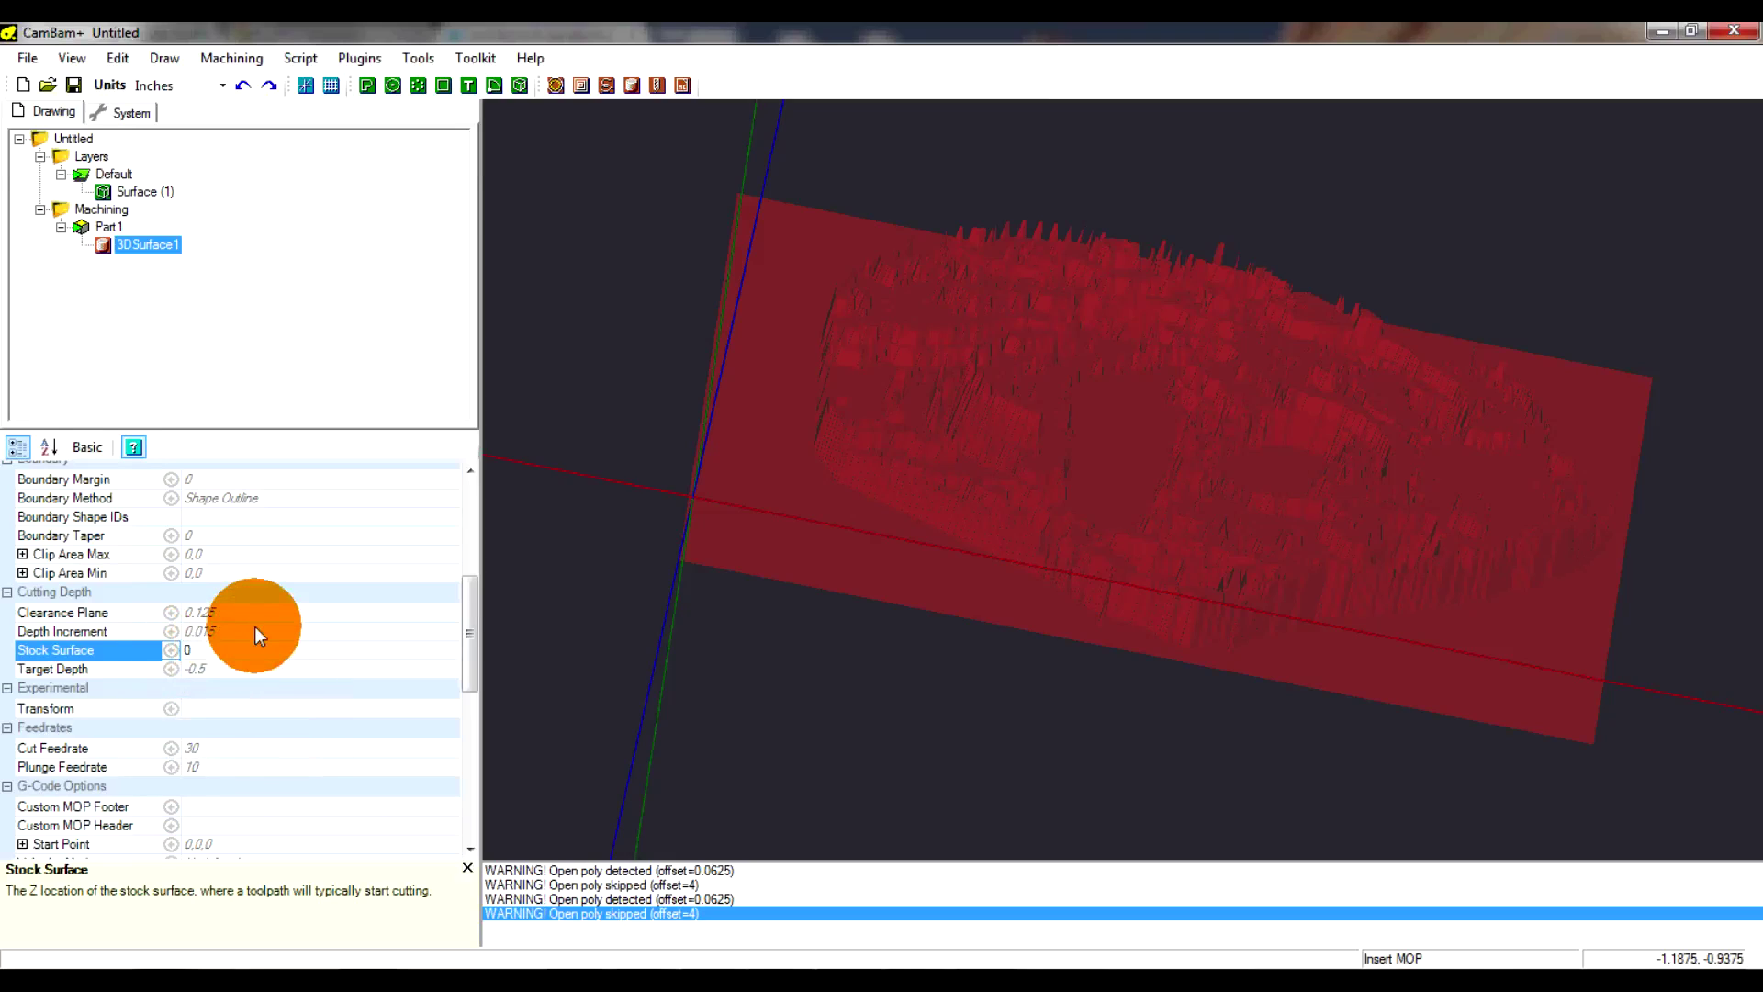
# Change Depth Increment to 0.05 and Cut Feedrate from 30 to 40
pyautogui.click(256, 628)
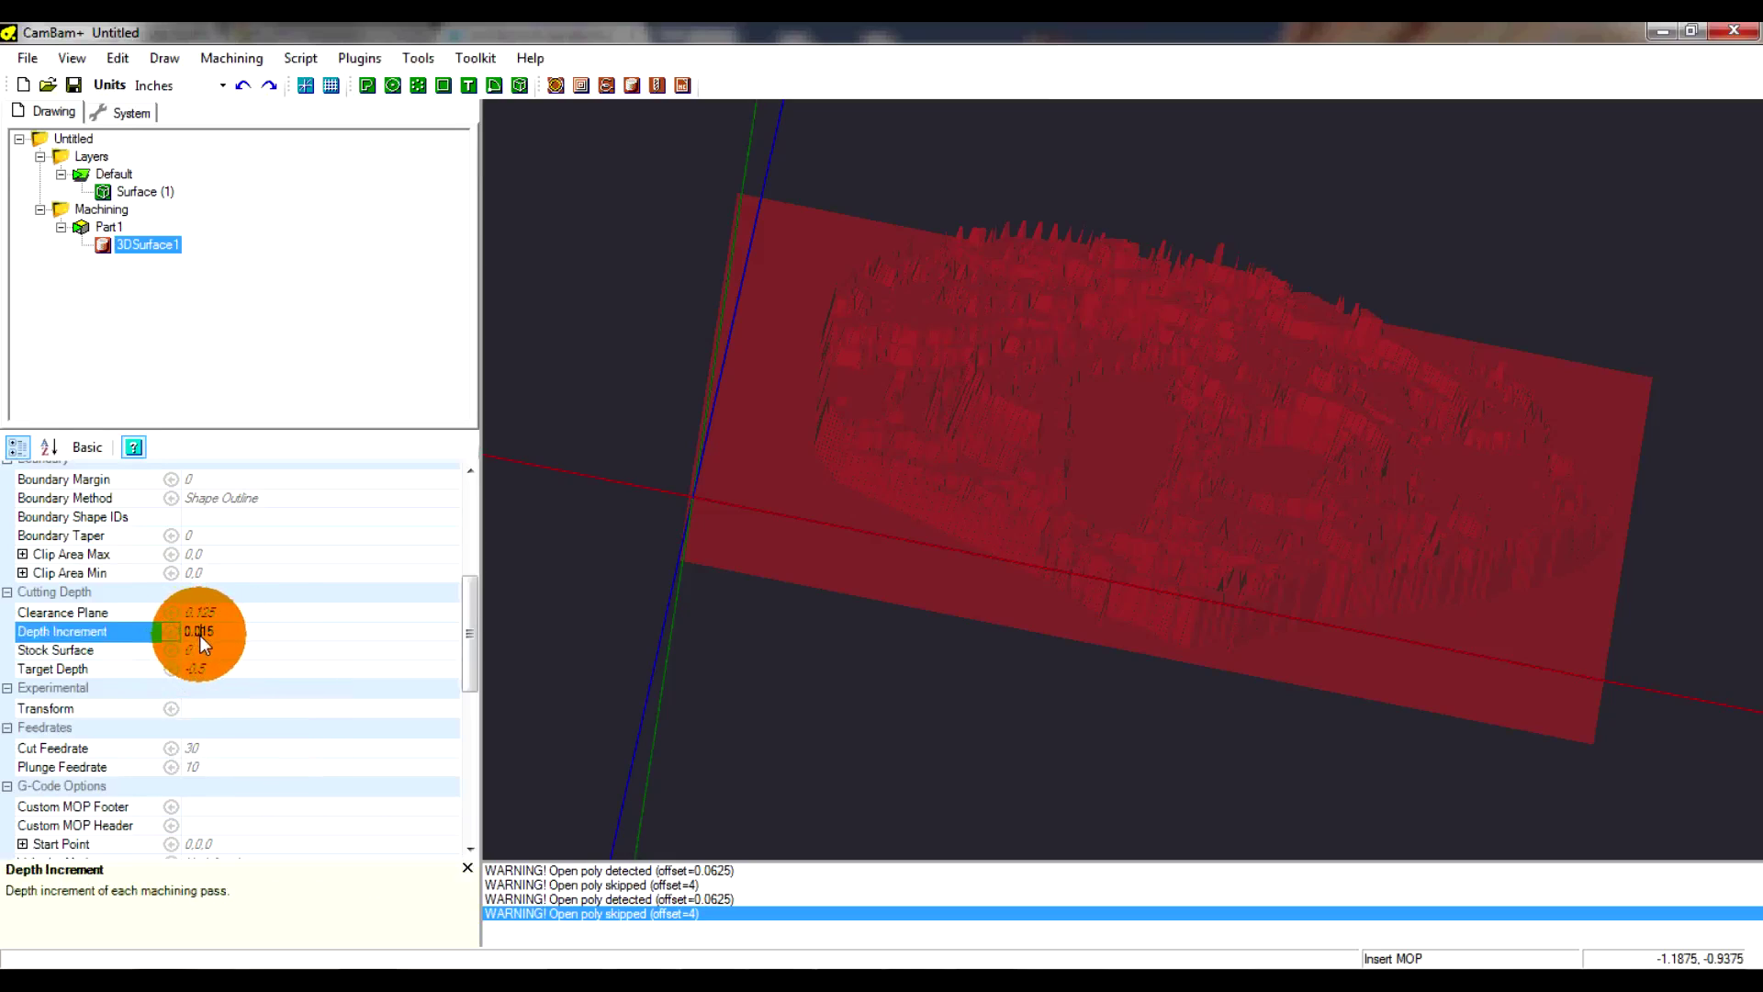
pyautogui.click(273, 626)
pyautogui.press('BackSpace')
pyautogui.press('BackSpace')
pyautogui.write('5')
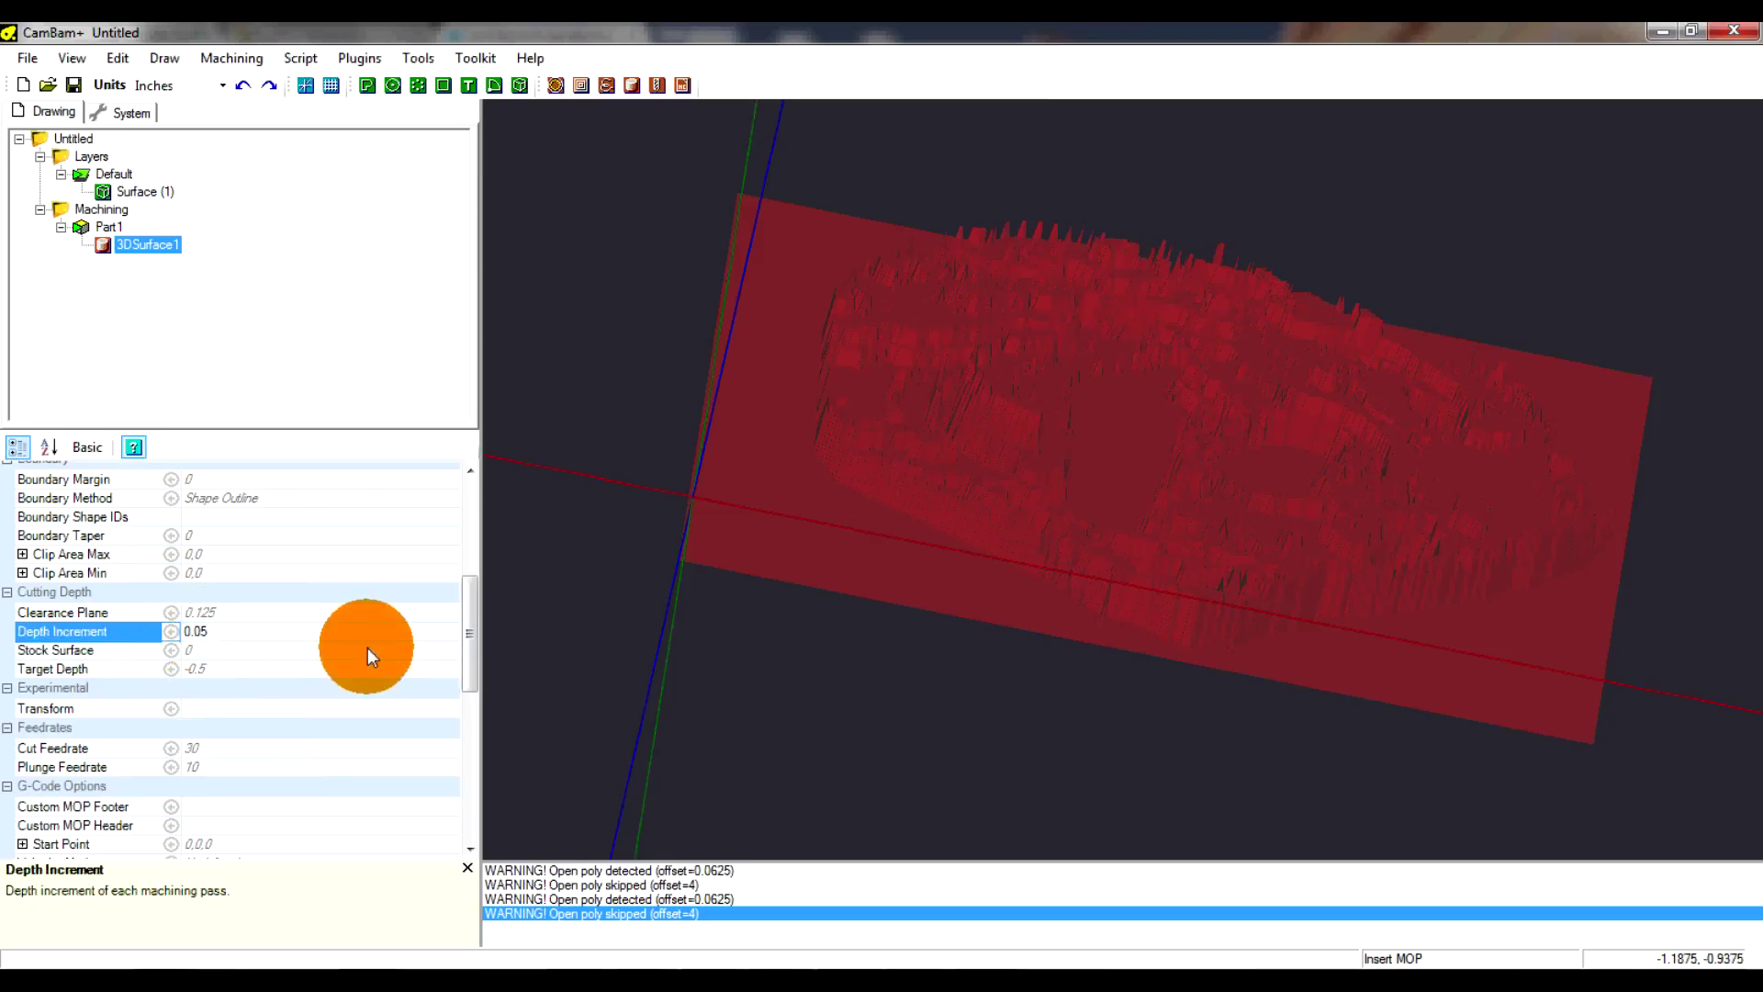
pyautogui.moveTo(457, 660); pyautogui.dragTo(463, 684)
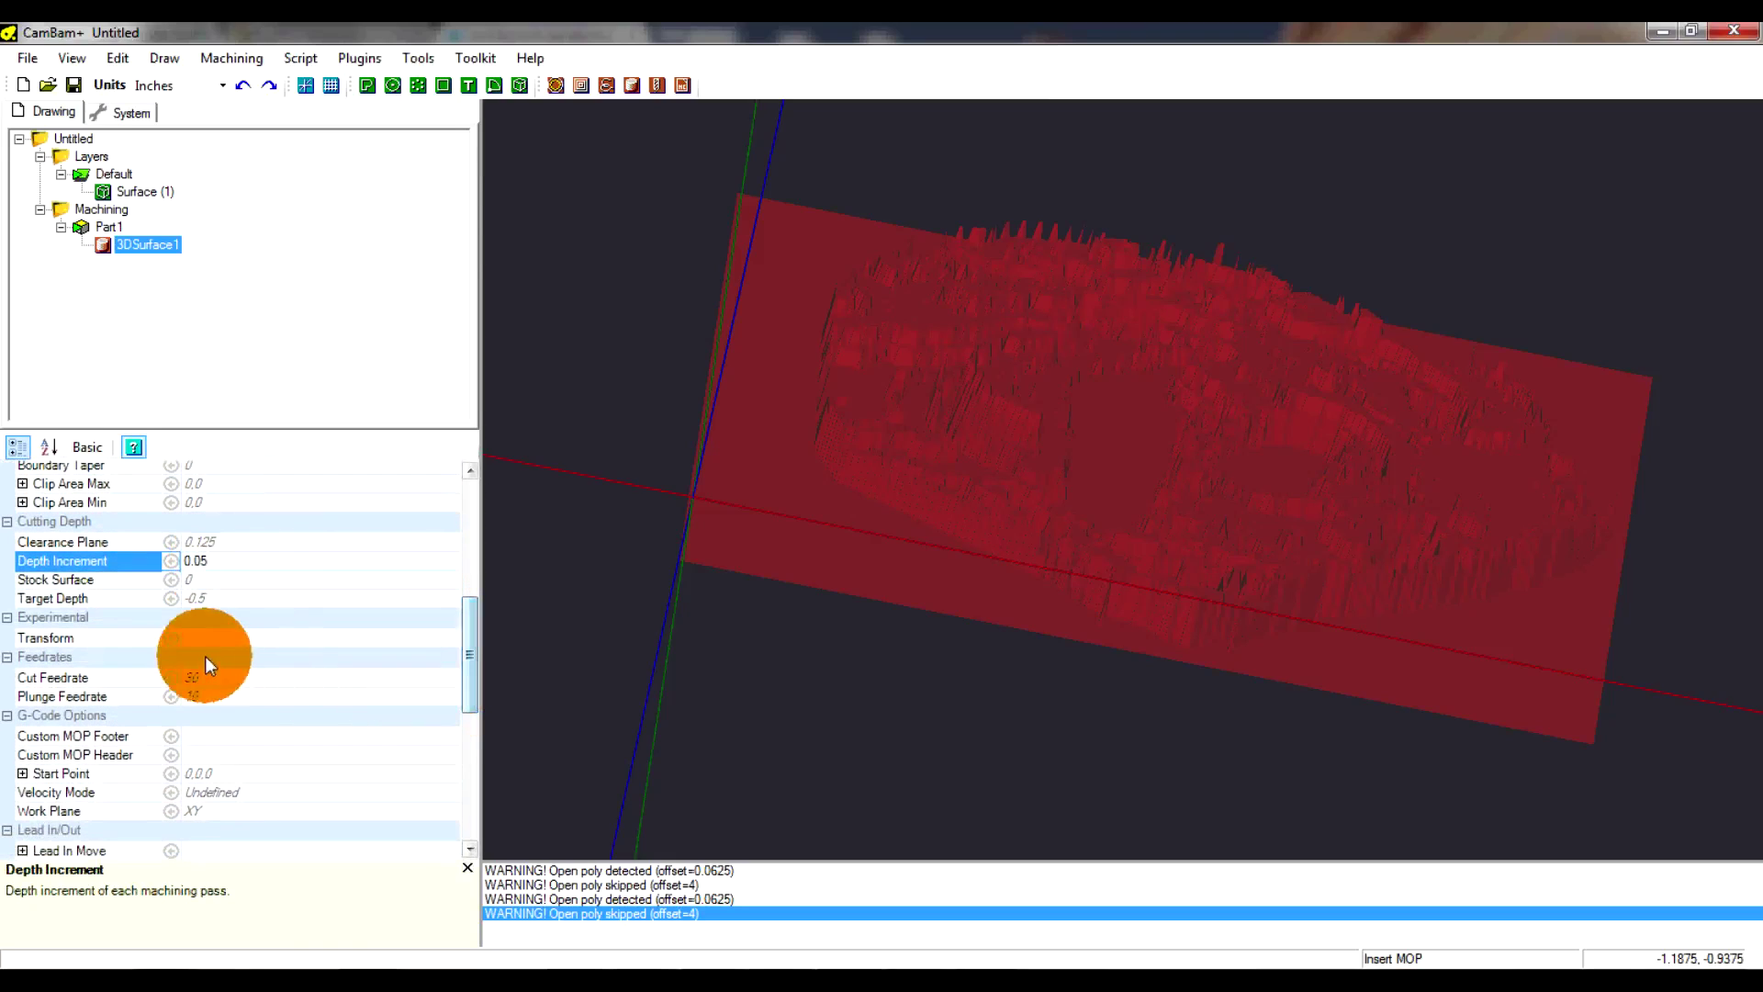
pyautogui.click(248, 676)
pyautogui.click(160, 683)
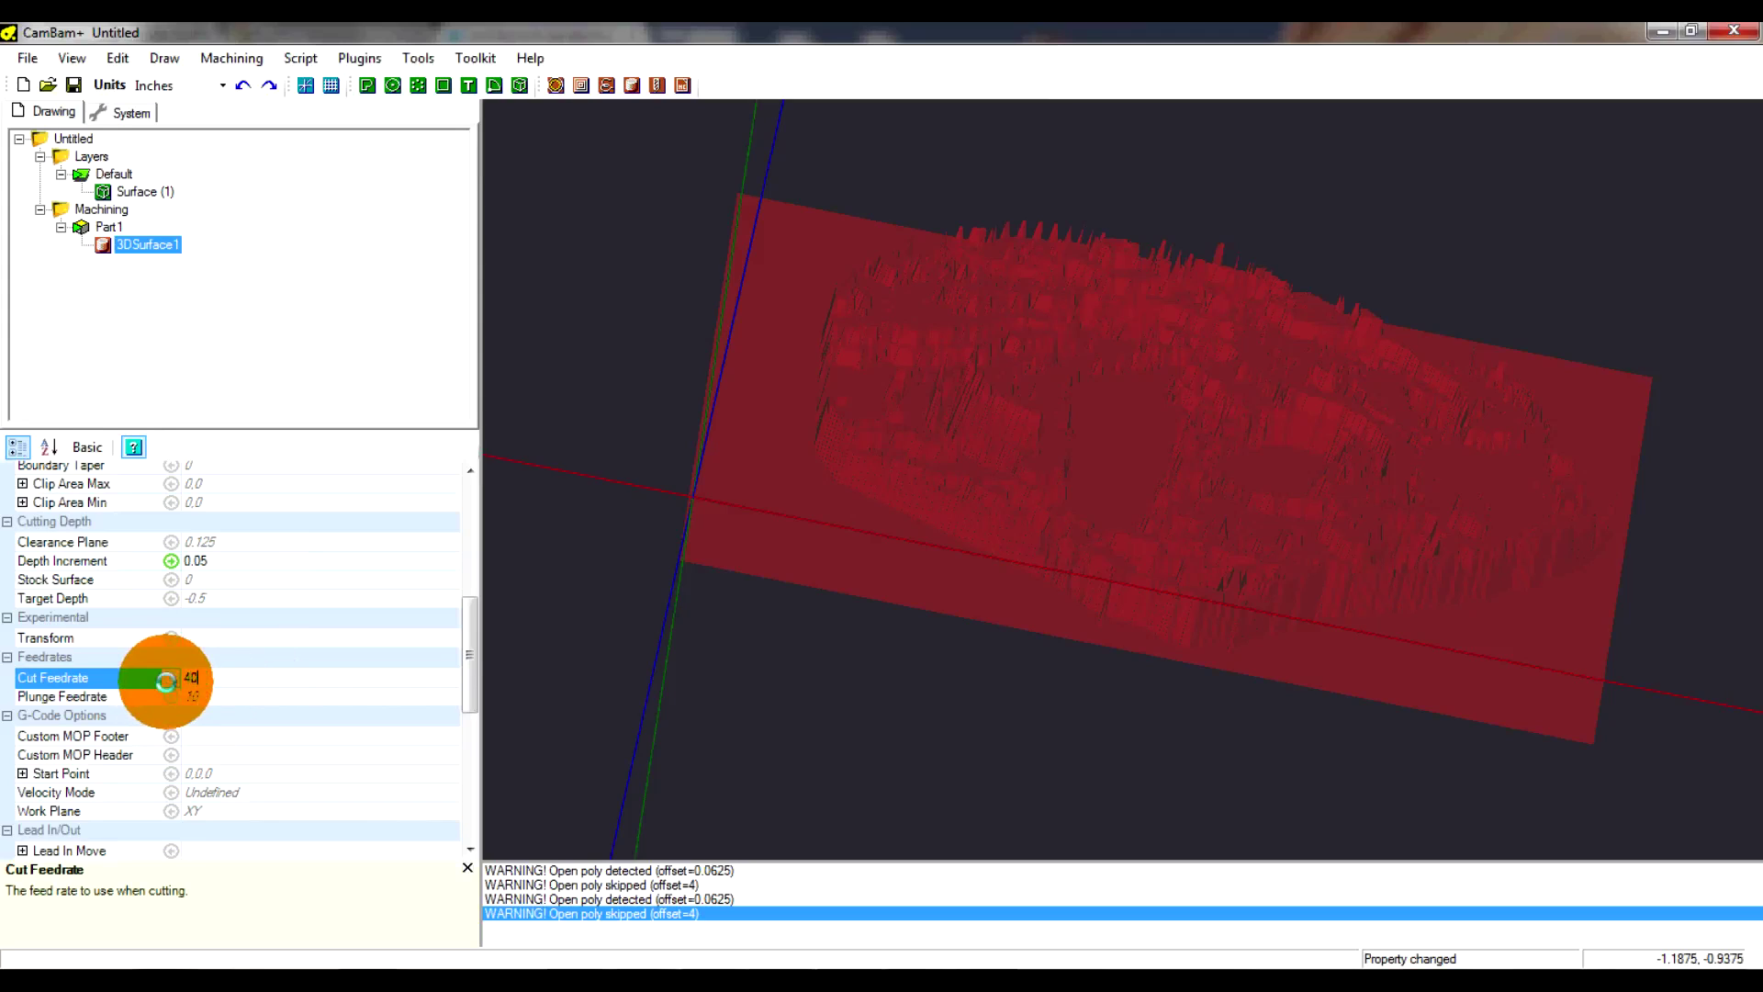
pyautogui.write('40')
pyautogui.scroll(-2, 241, 708)
pyautogui.click(212, 625)
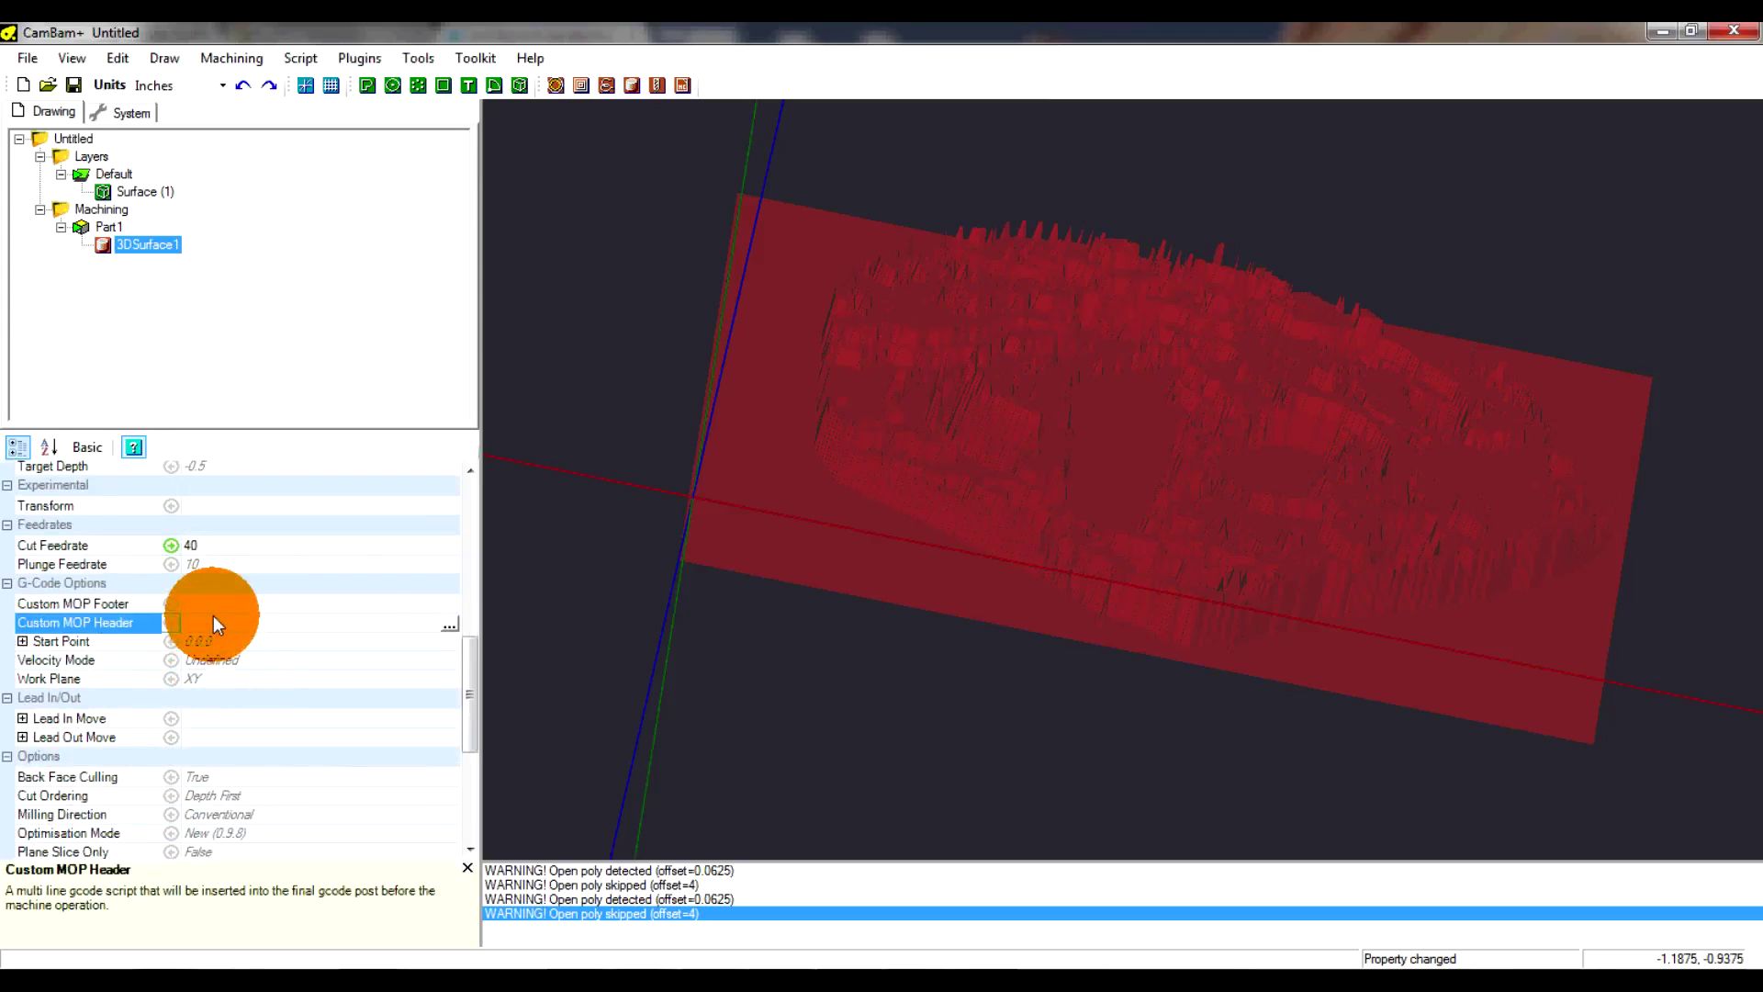
pyautogui.moveTo(468, 702); pyautogui.dragTo(446, 753)
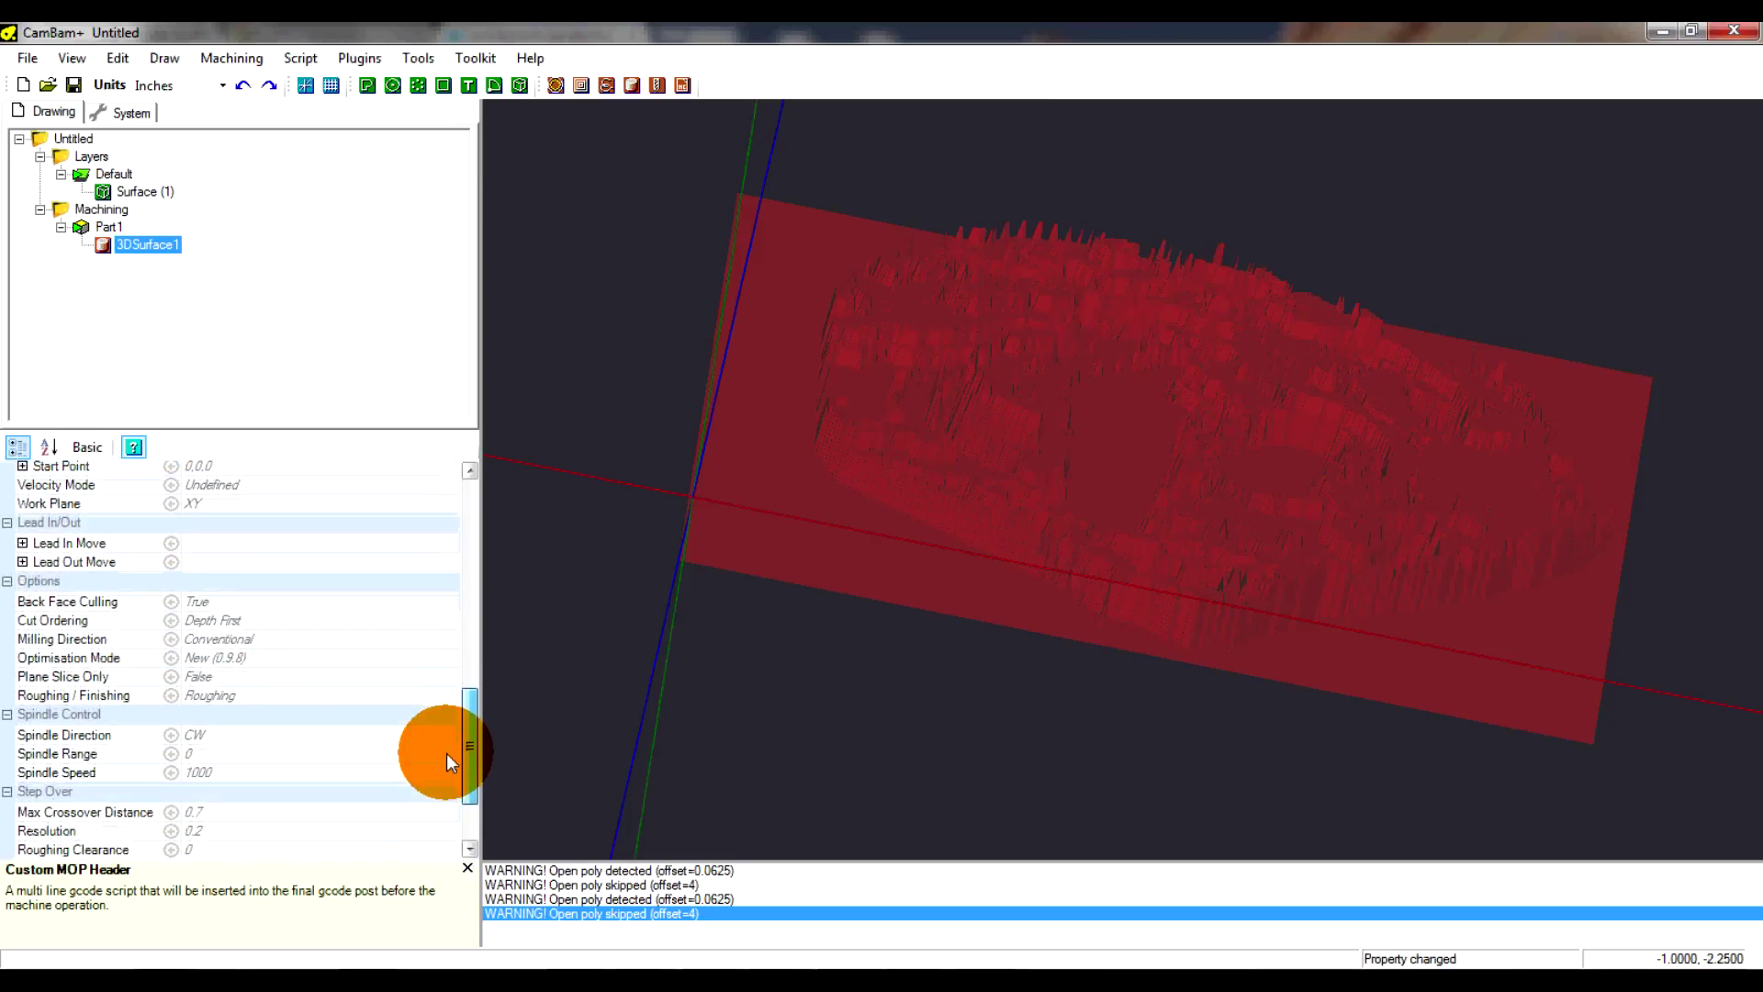
# Set Cut Ordering to Level First and Tool Number to 003 (0.125-inch diameter)
pyautogui.click(284, 620)
pyautogui.click(450, 623)
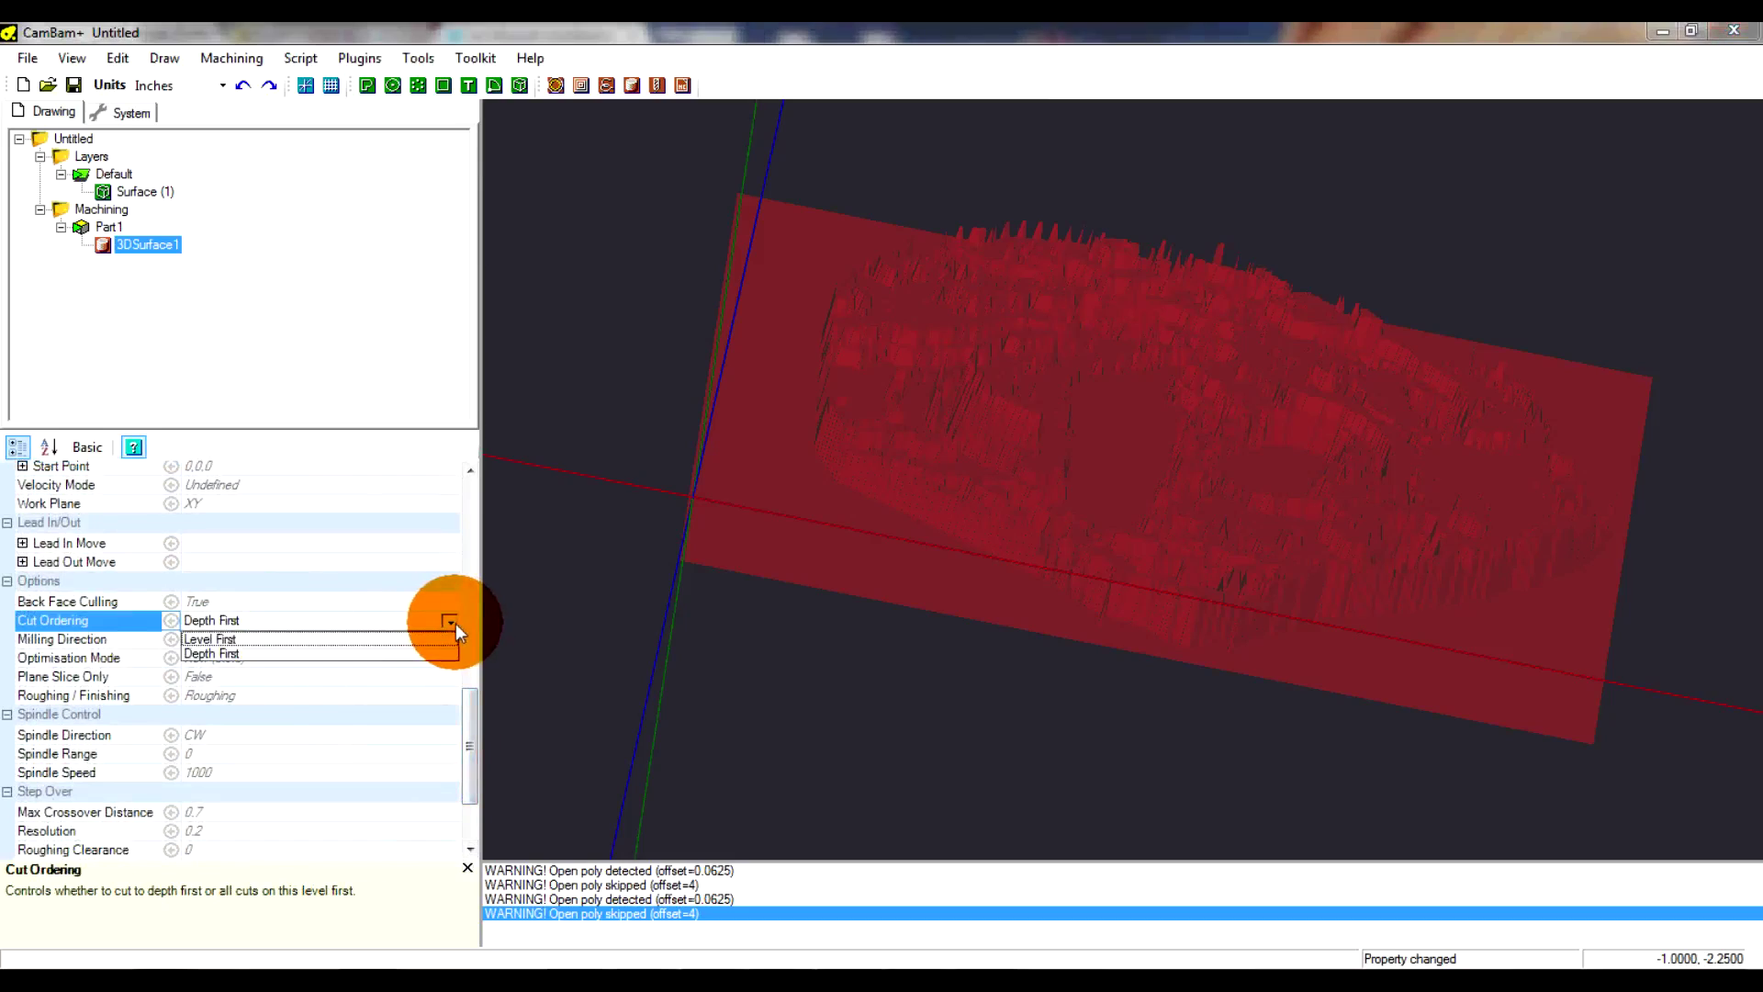
pyautogui.click(430, 643)
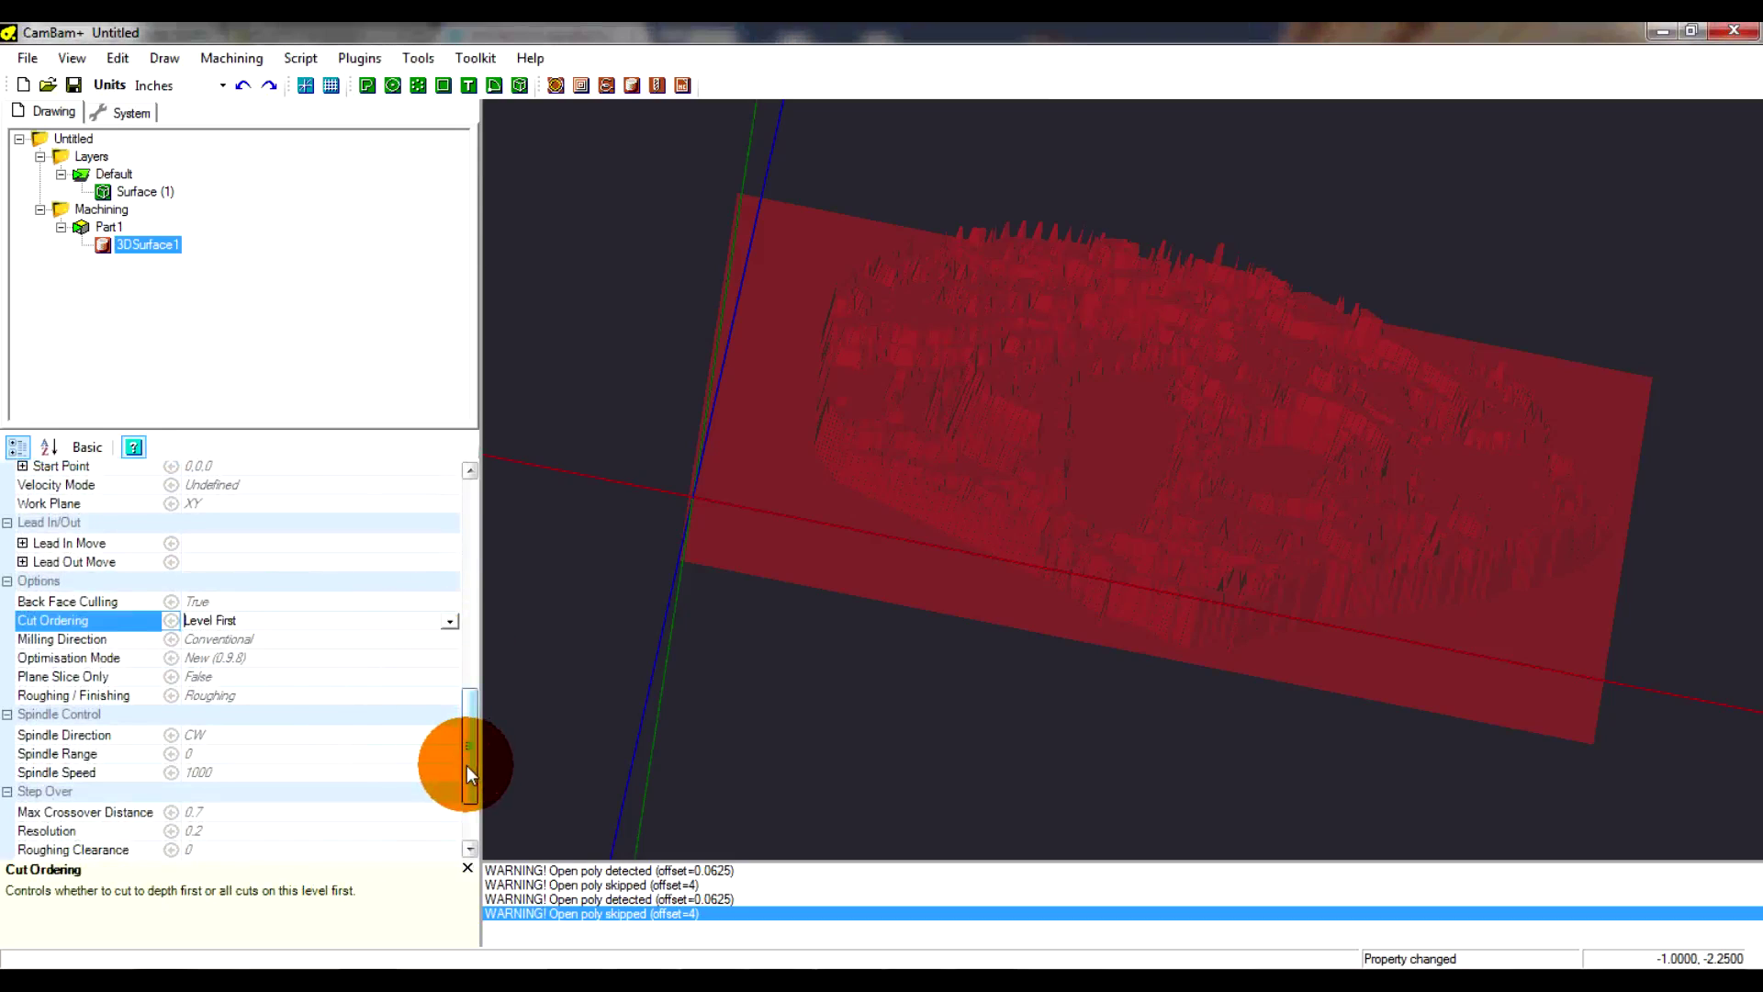
pyautogui.moveTo(467, 764); pyautogui.dragTo(466, 822)
pyautogui.click(327, 827)
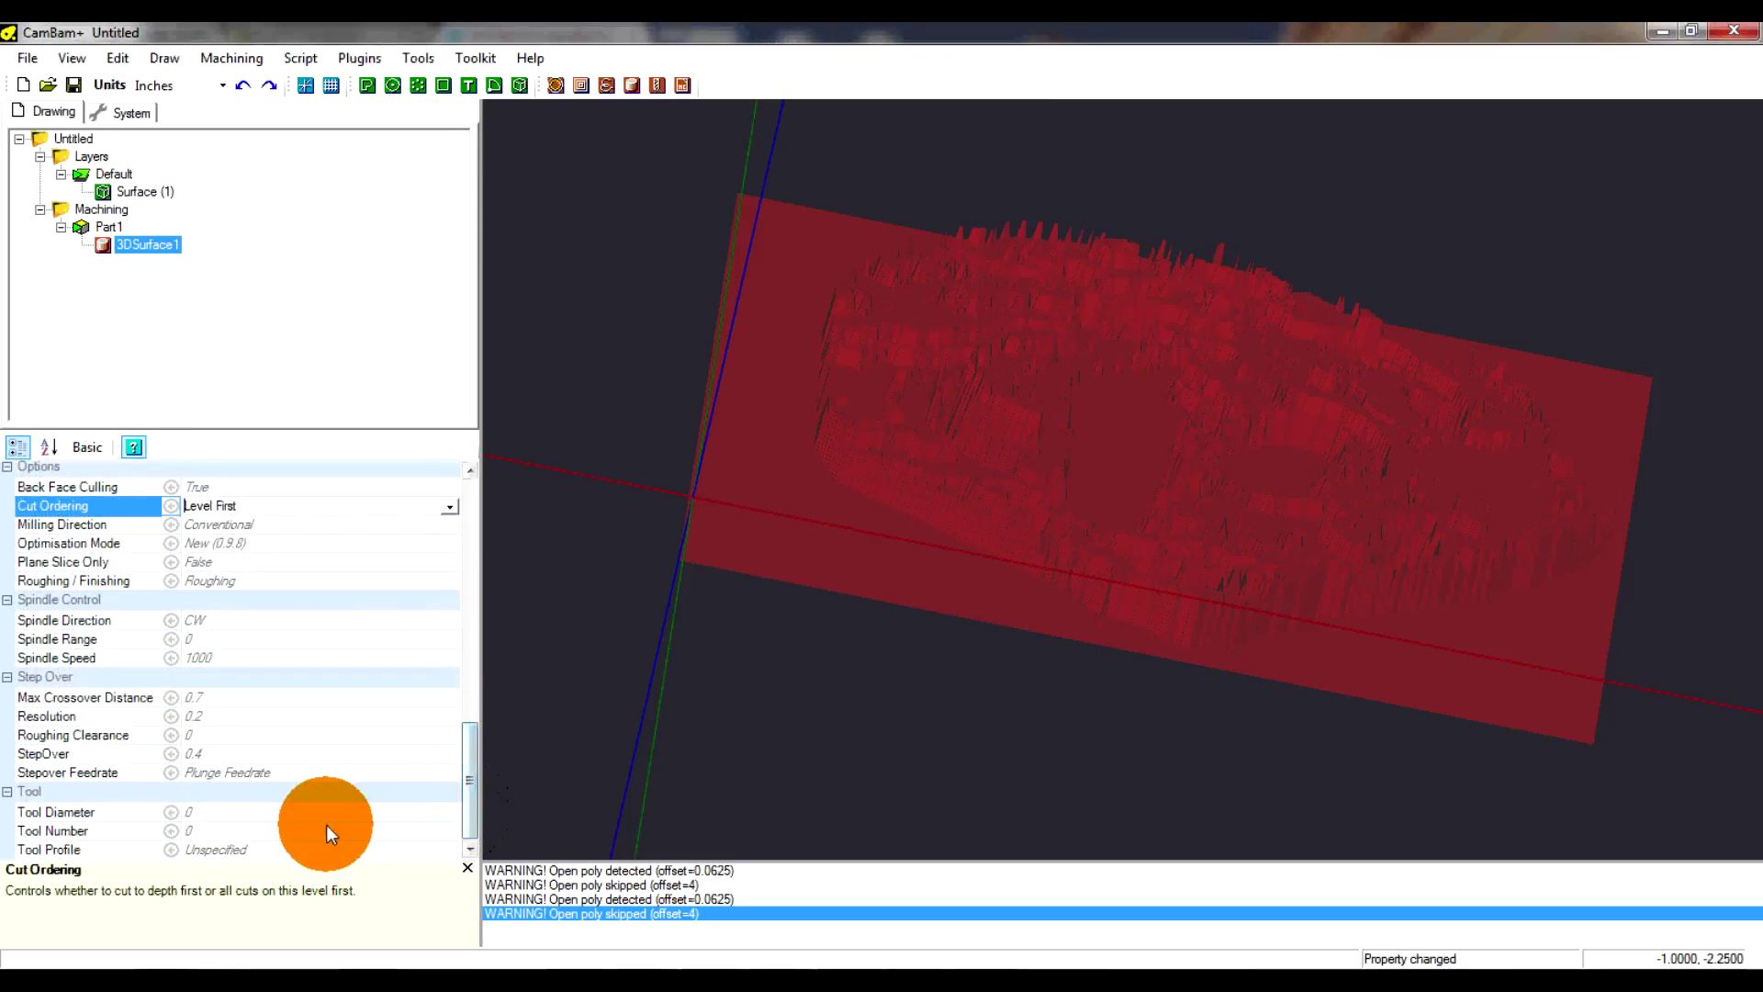
pyautogui.click(450, 831)
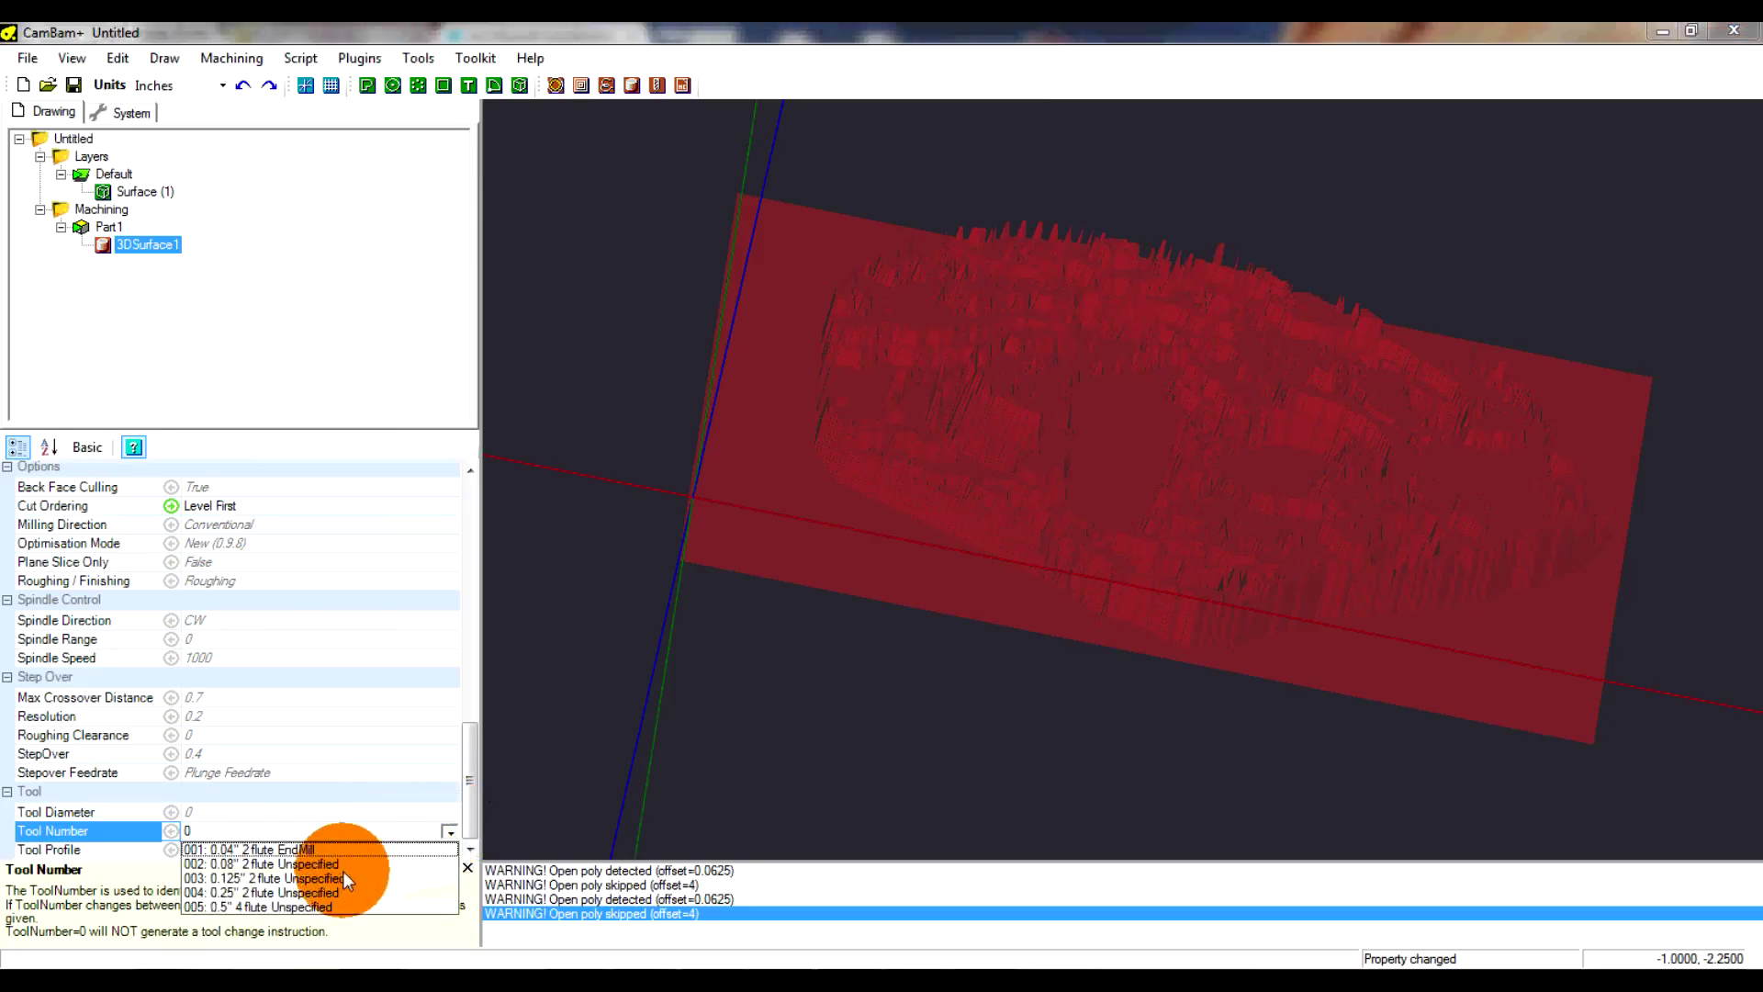
pyautogui.click(338, 877)
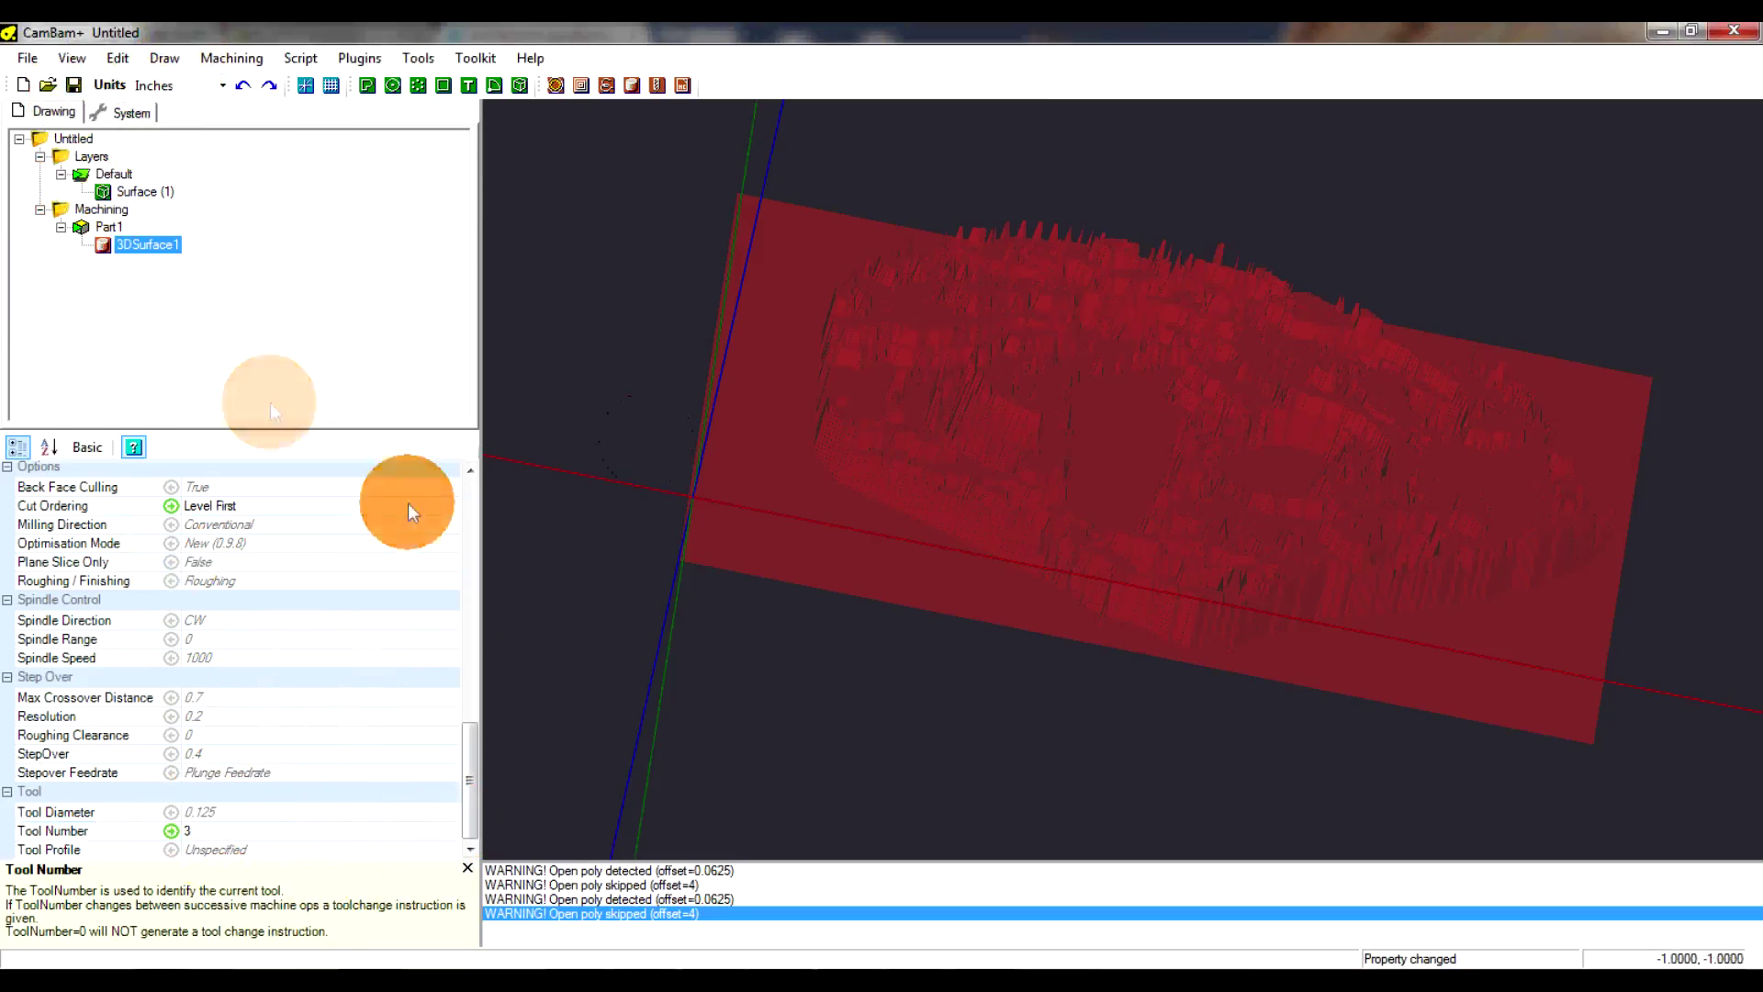
# Generate 3DSurface1 toolpaths and orbit in to view the stacked roughing passes
pyautogui.rightClick(129, 250)
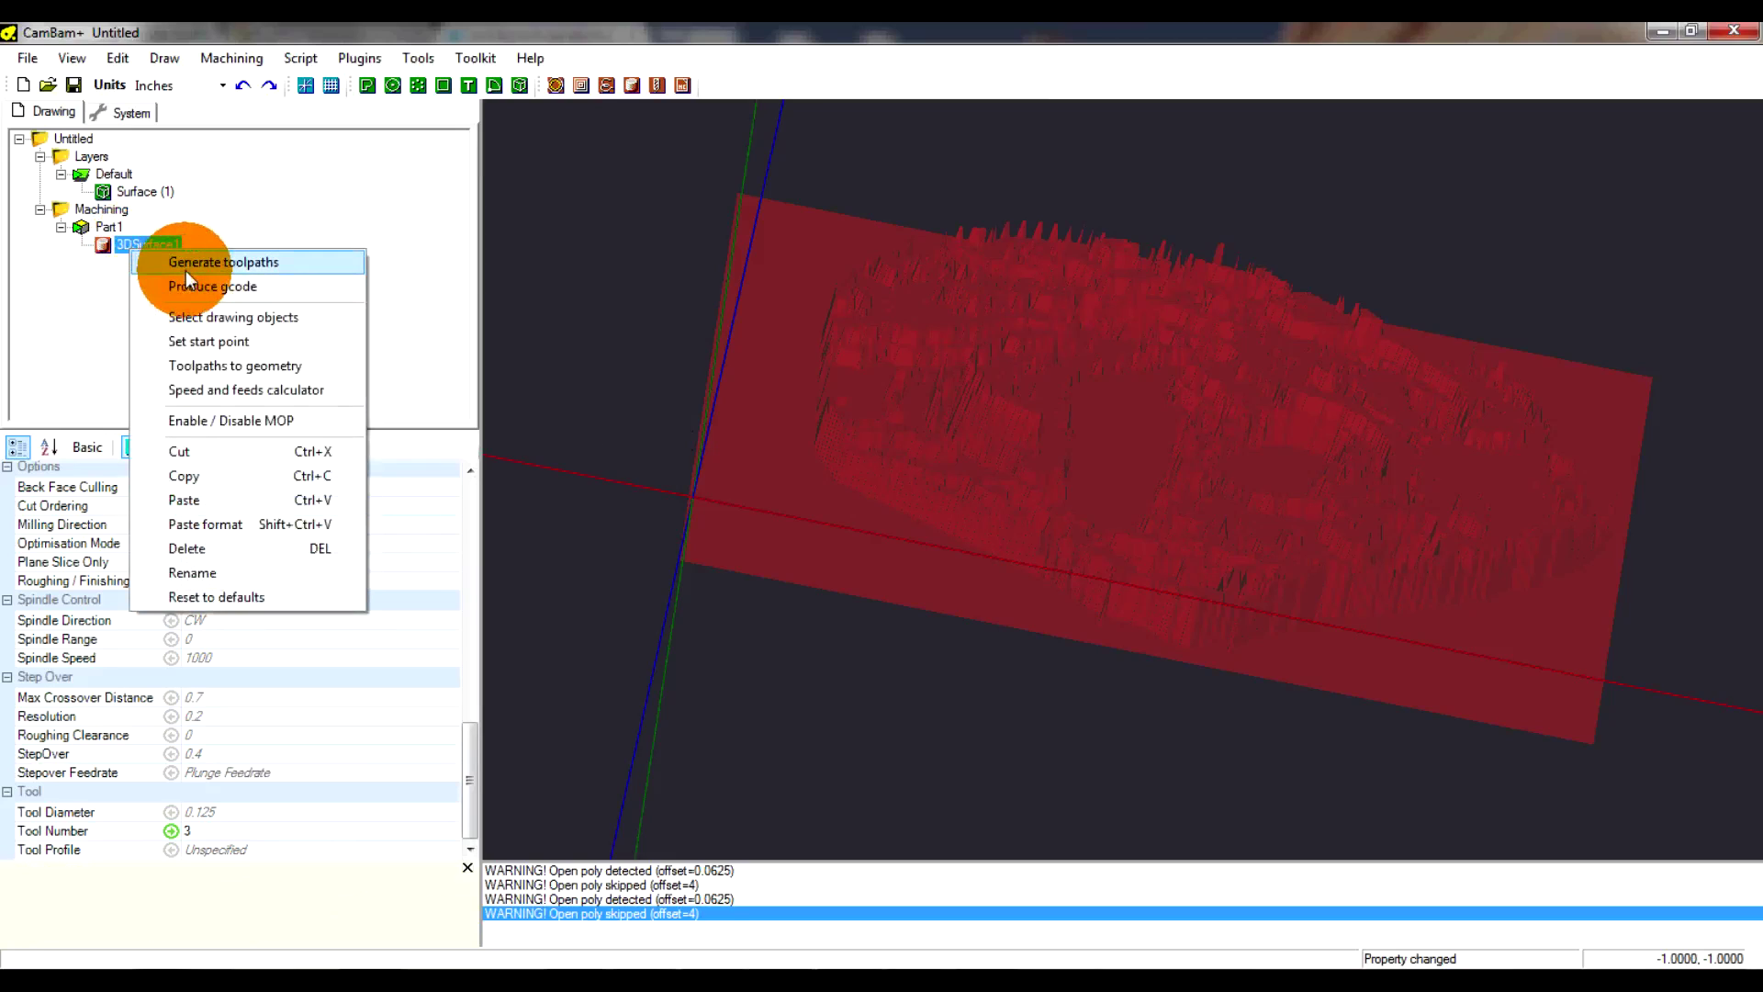
pyautogui.click(186, 264)
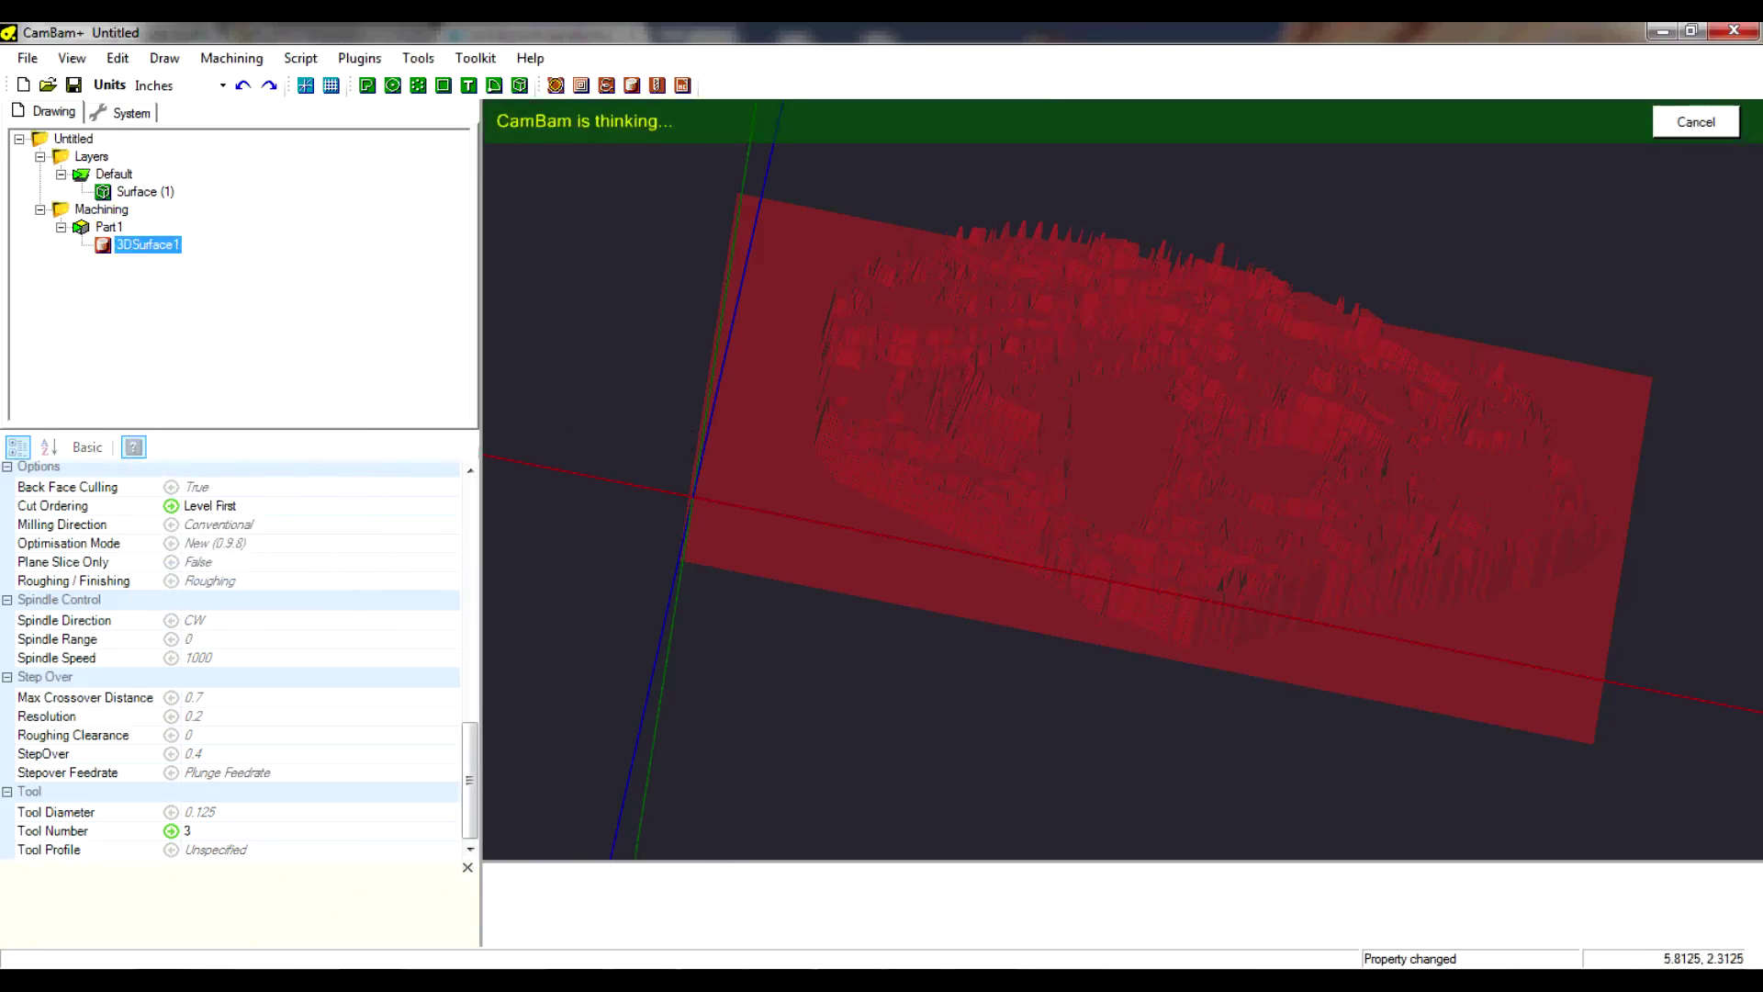
pyautogui.click(1596, 386)
pyautogui.moveTo(1337, 604); pyautogui.dragTo(1149, 480)
pyautogui.scroll(3, 1049, 447)
pyautogui.keyDown('alt'); pyautogui.moveTo(1046, 447); pyautogui.dragTo(1214, 680); pyautogui.keyUp('alt')
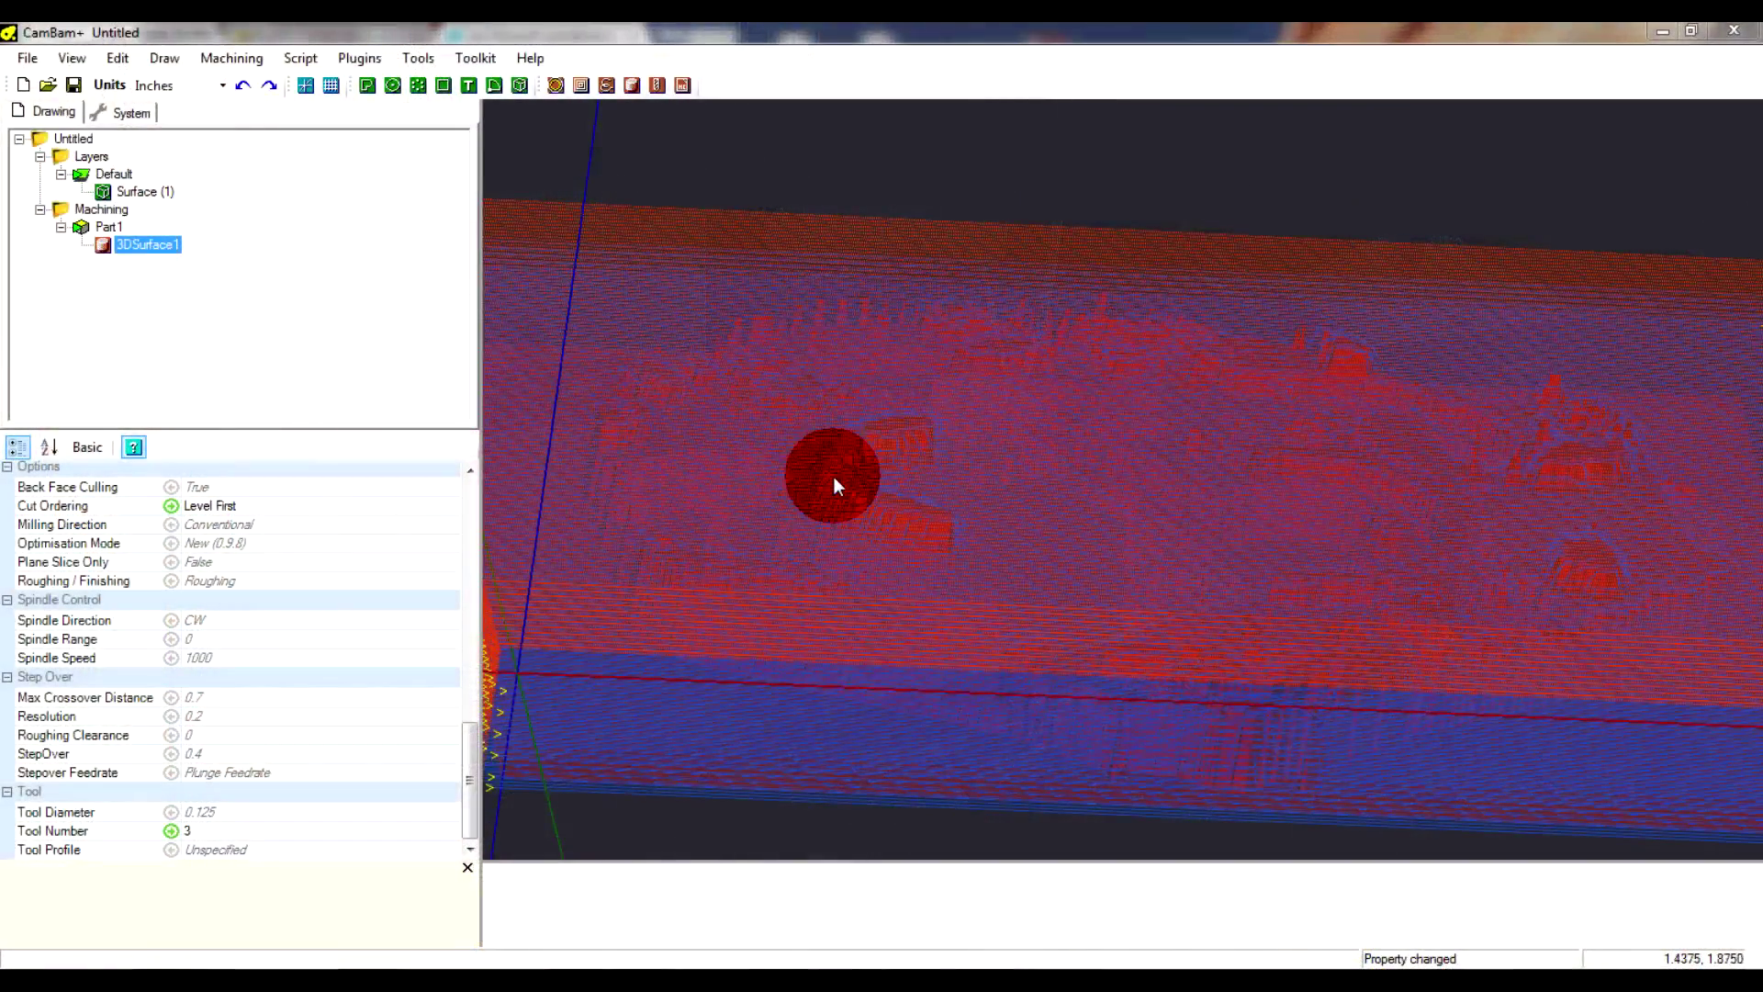
pyautogui.keyDown('alt'); pyautogui.moveTo(864, 621); pyautogui.dragTo(569, 608); pyautogui.keyUp('alt')
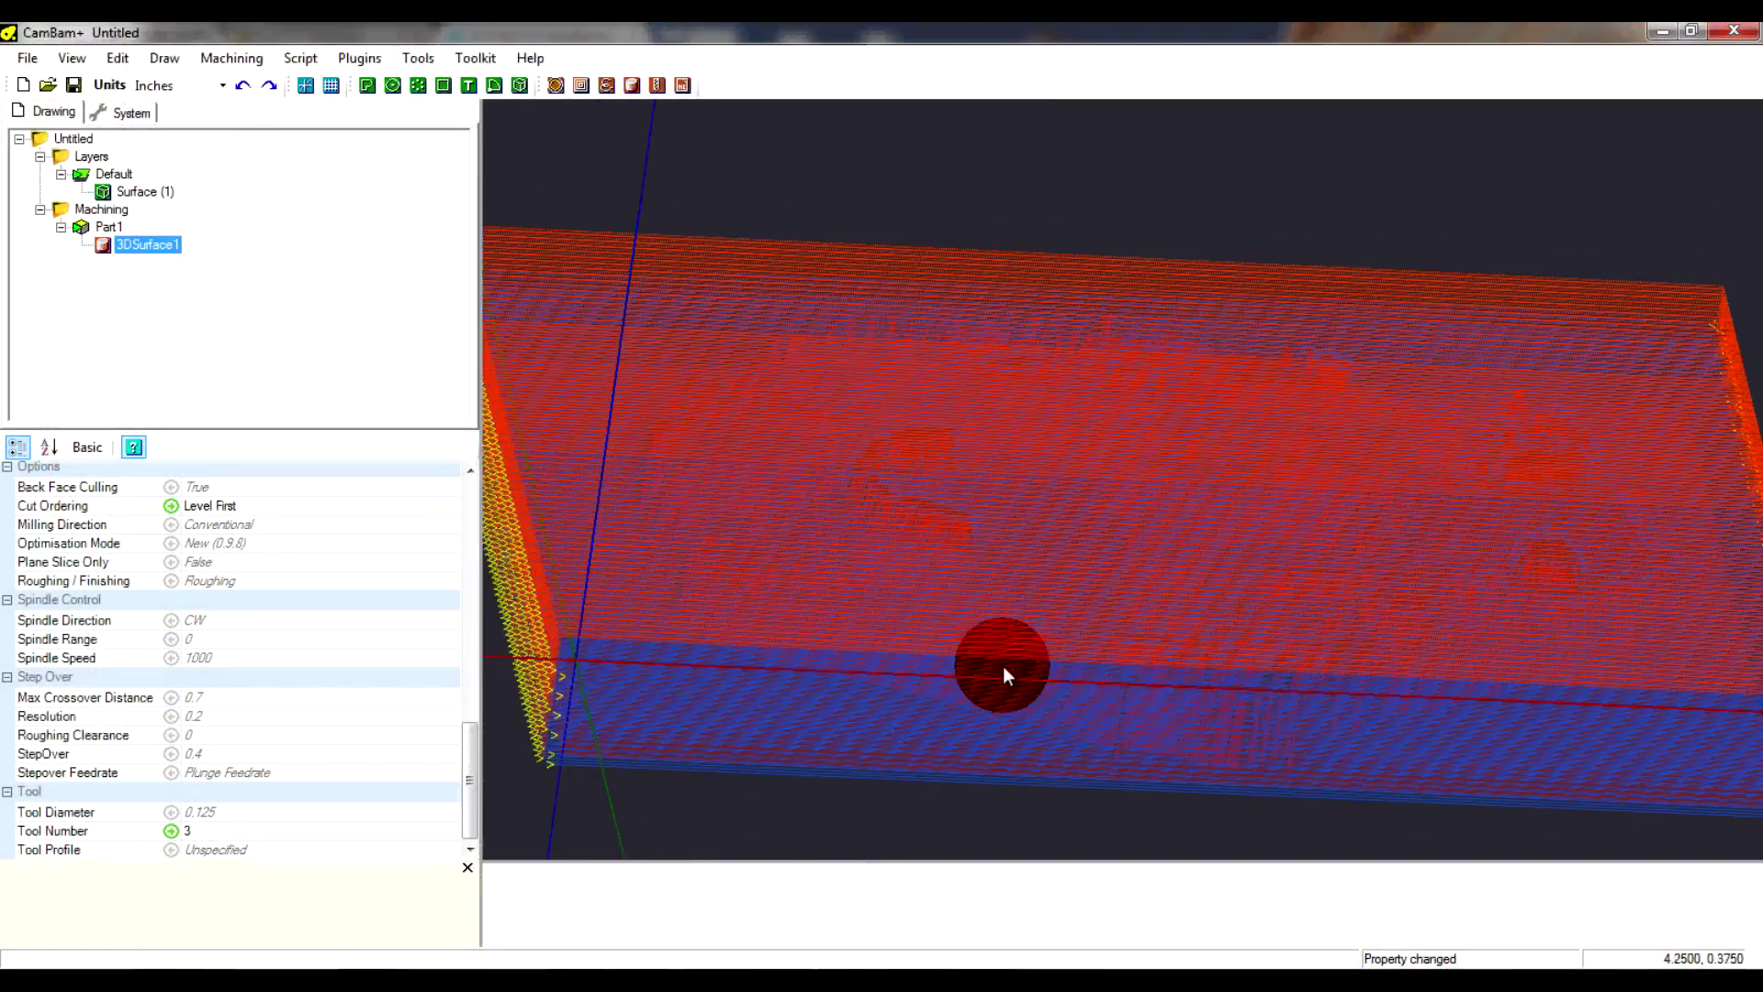
pyautogui.keyDown('alt'); pyautogui.moveTo(764, 559); pyautogui.dragTo(752, 676); pyautogui.keyUp('alt')
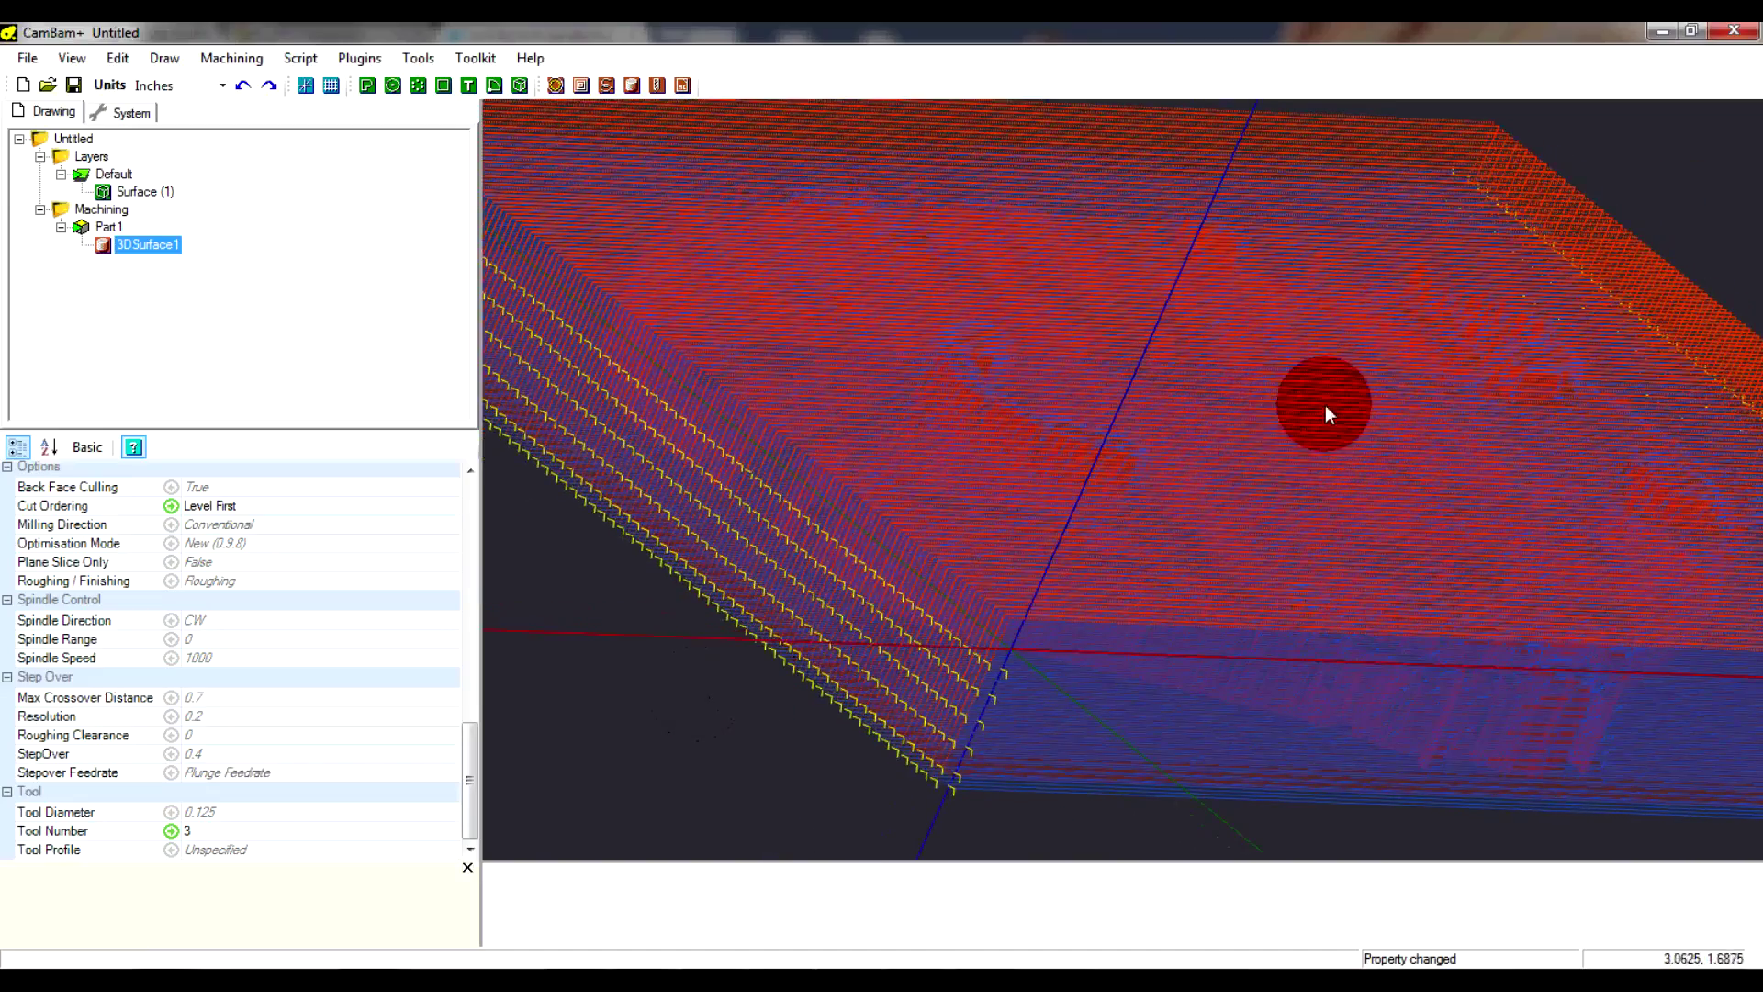
pyautogui.keyDown('alt'); pyautogui.moveTo(1325, 405); pyautogui.dragTo(1019, 431); pyautogui.keyUp('alt')
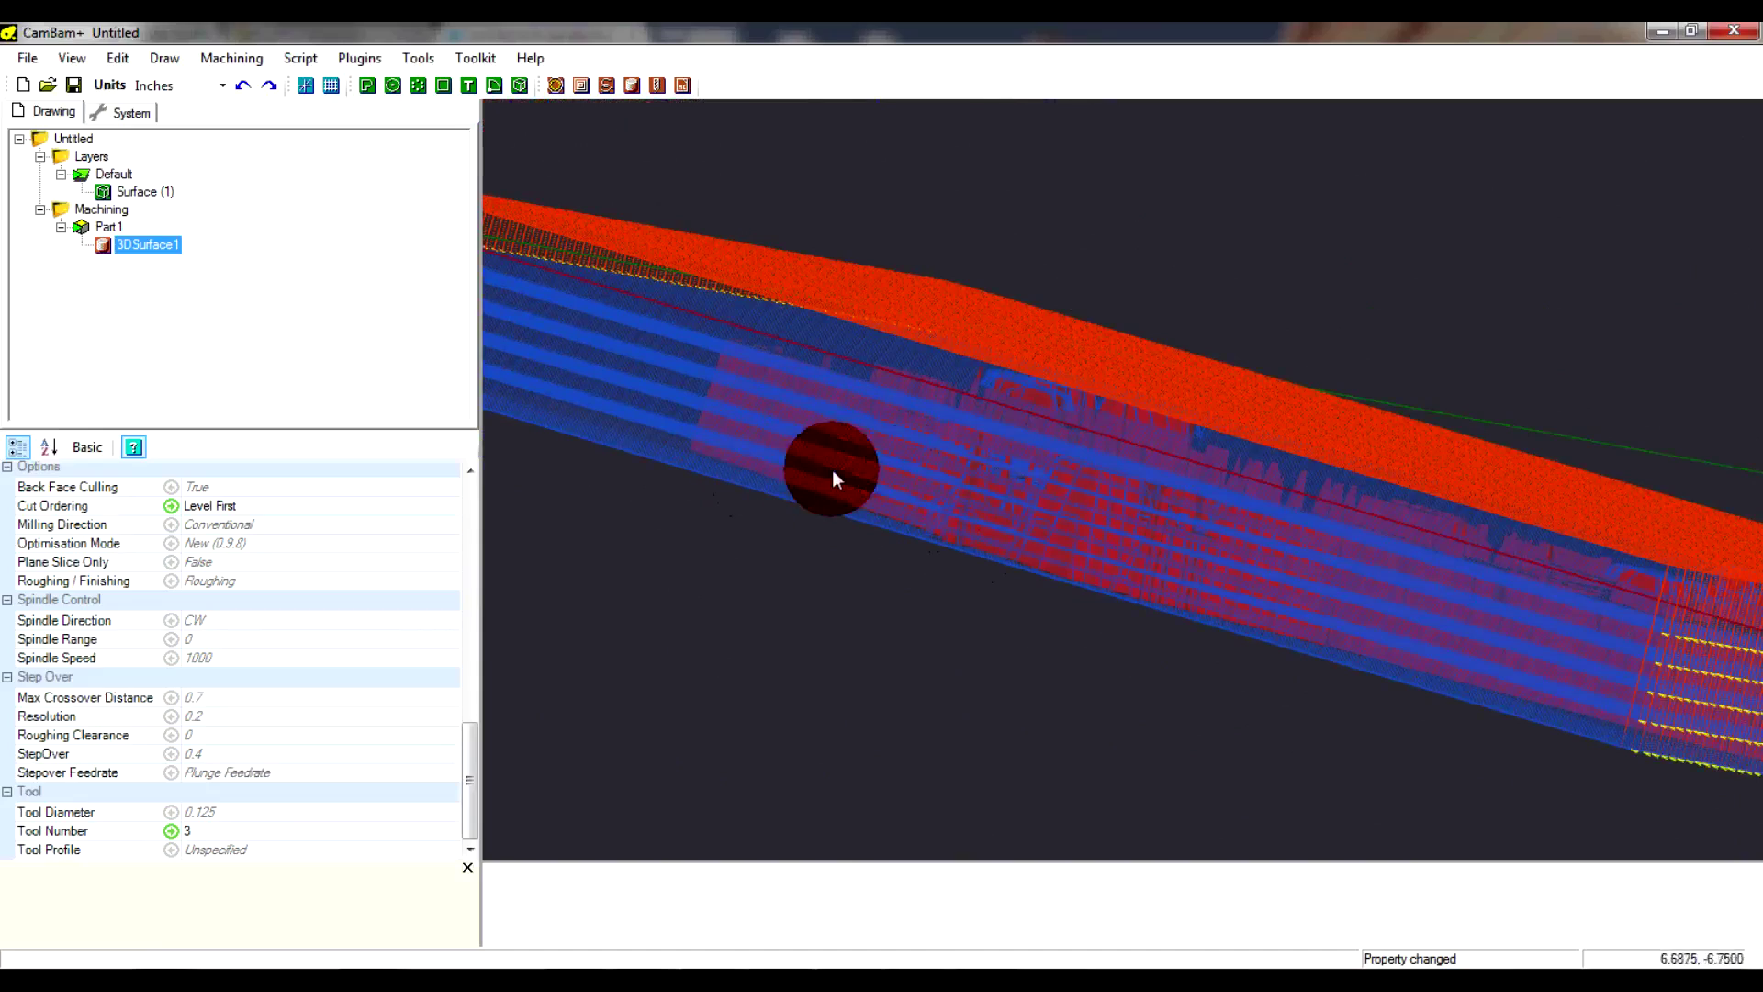
pyautogui.click(847, 634)
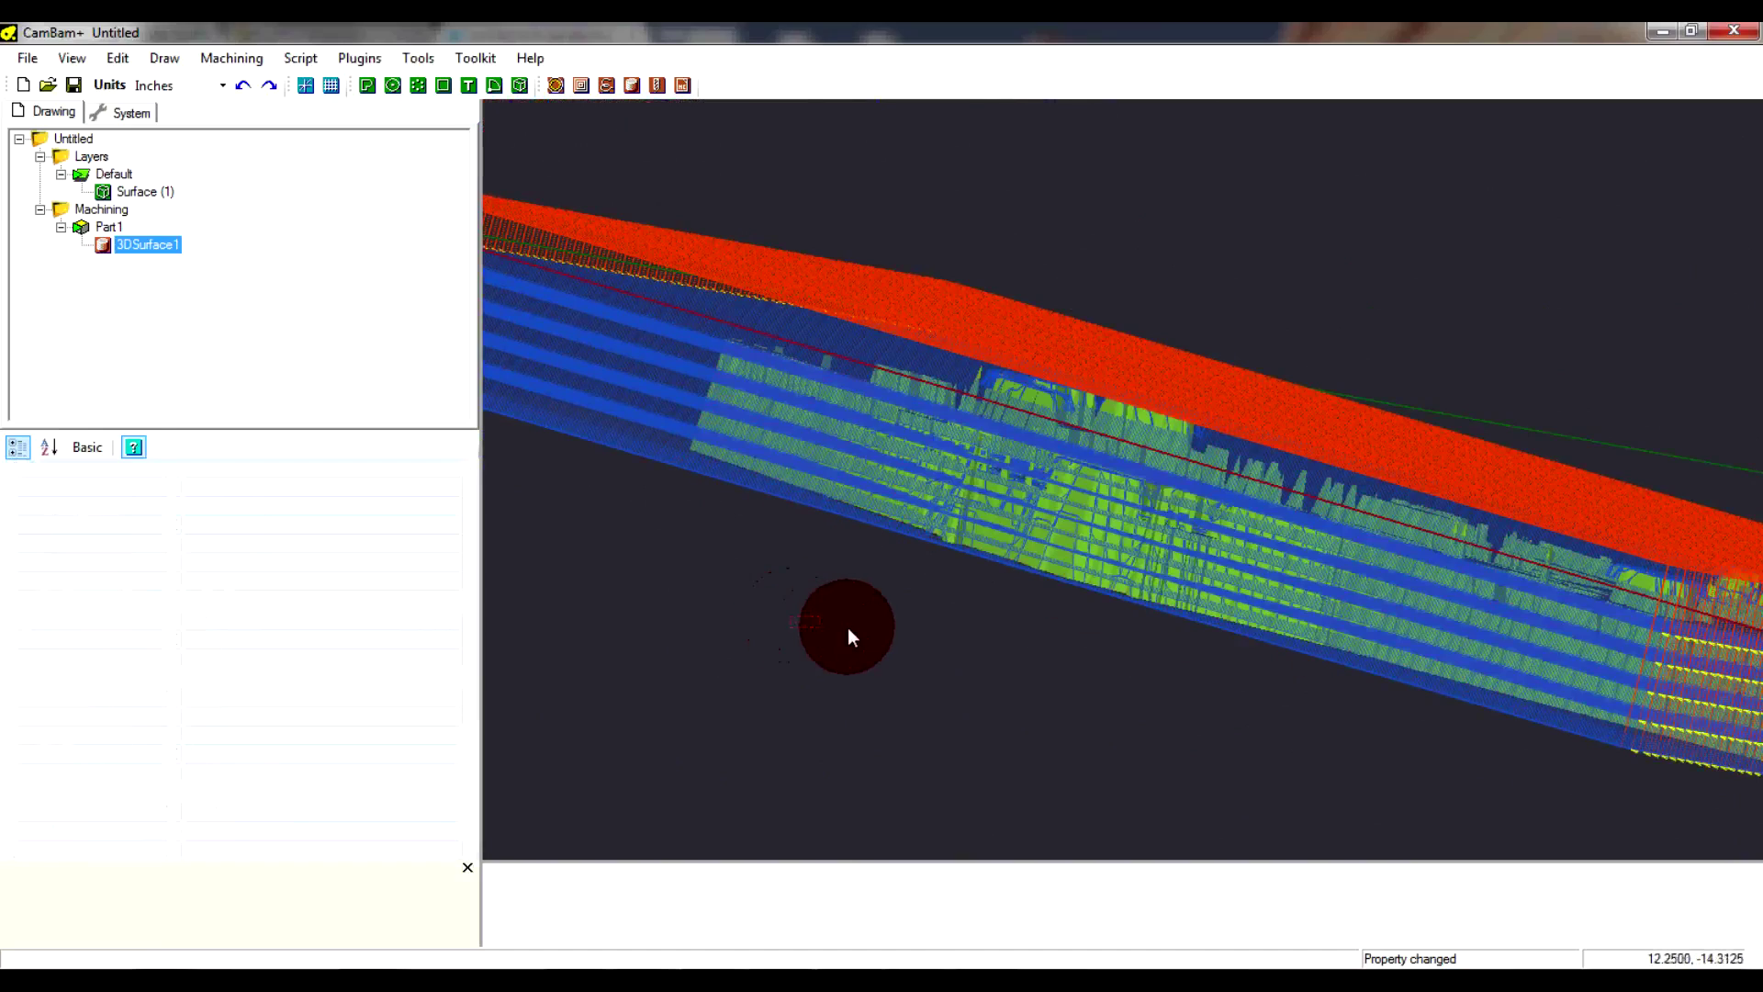
pyautogui.keyDown('alt'); pyautogui.moveTo(924, 516); pyautogui.dragTo(1561, 395); pyautogui.keyUp('alt')
pyautogui.click(145, 244)
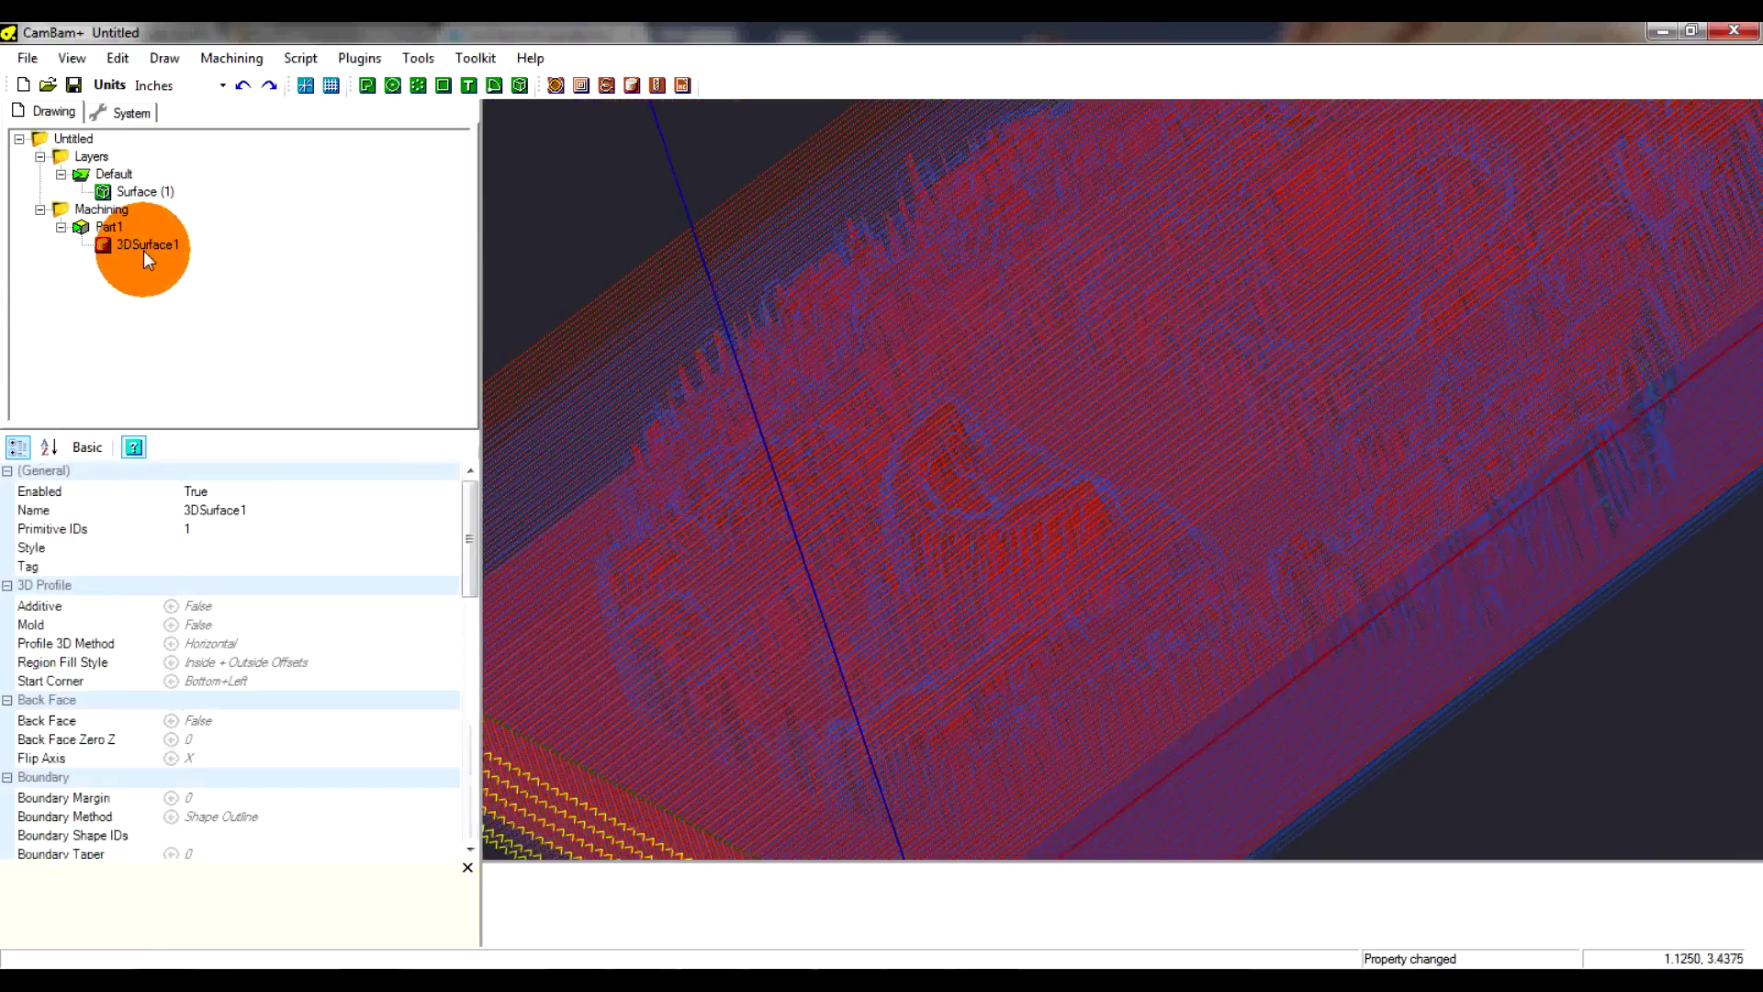
# Delete the old 3DSurface1 operation and add a fresh 3D profile operation to the surface
pyautogui.rightClick(144, 246)
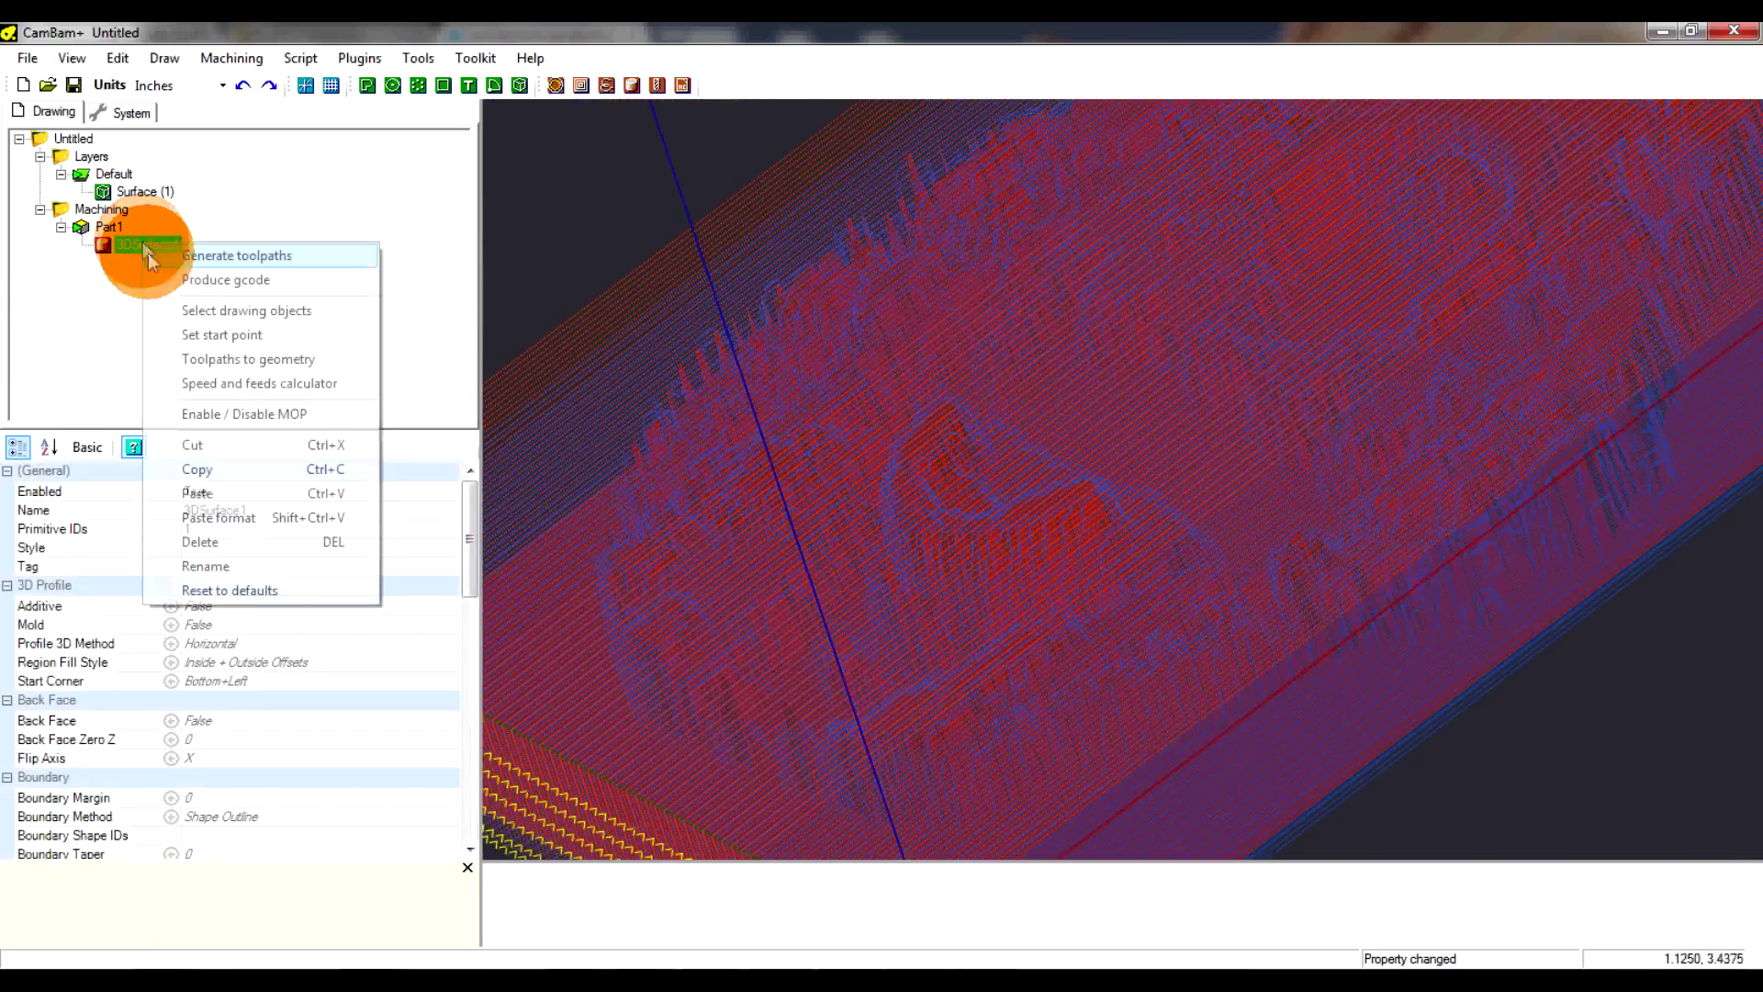
pyautogui.click(202, 540)
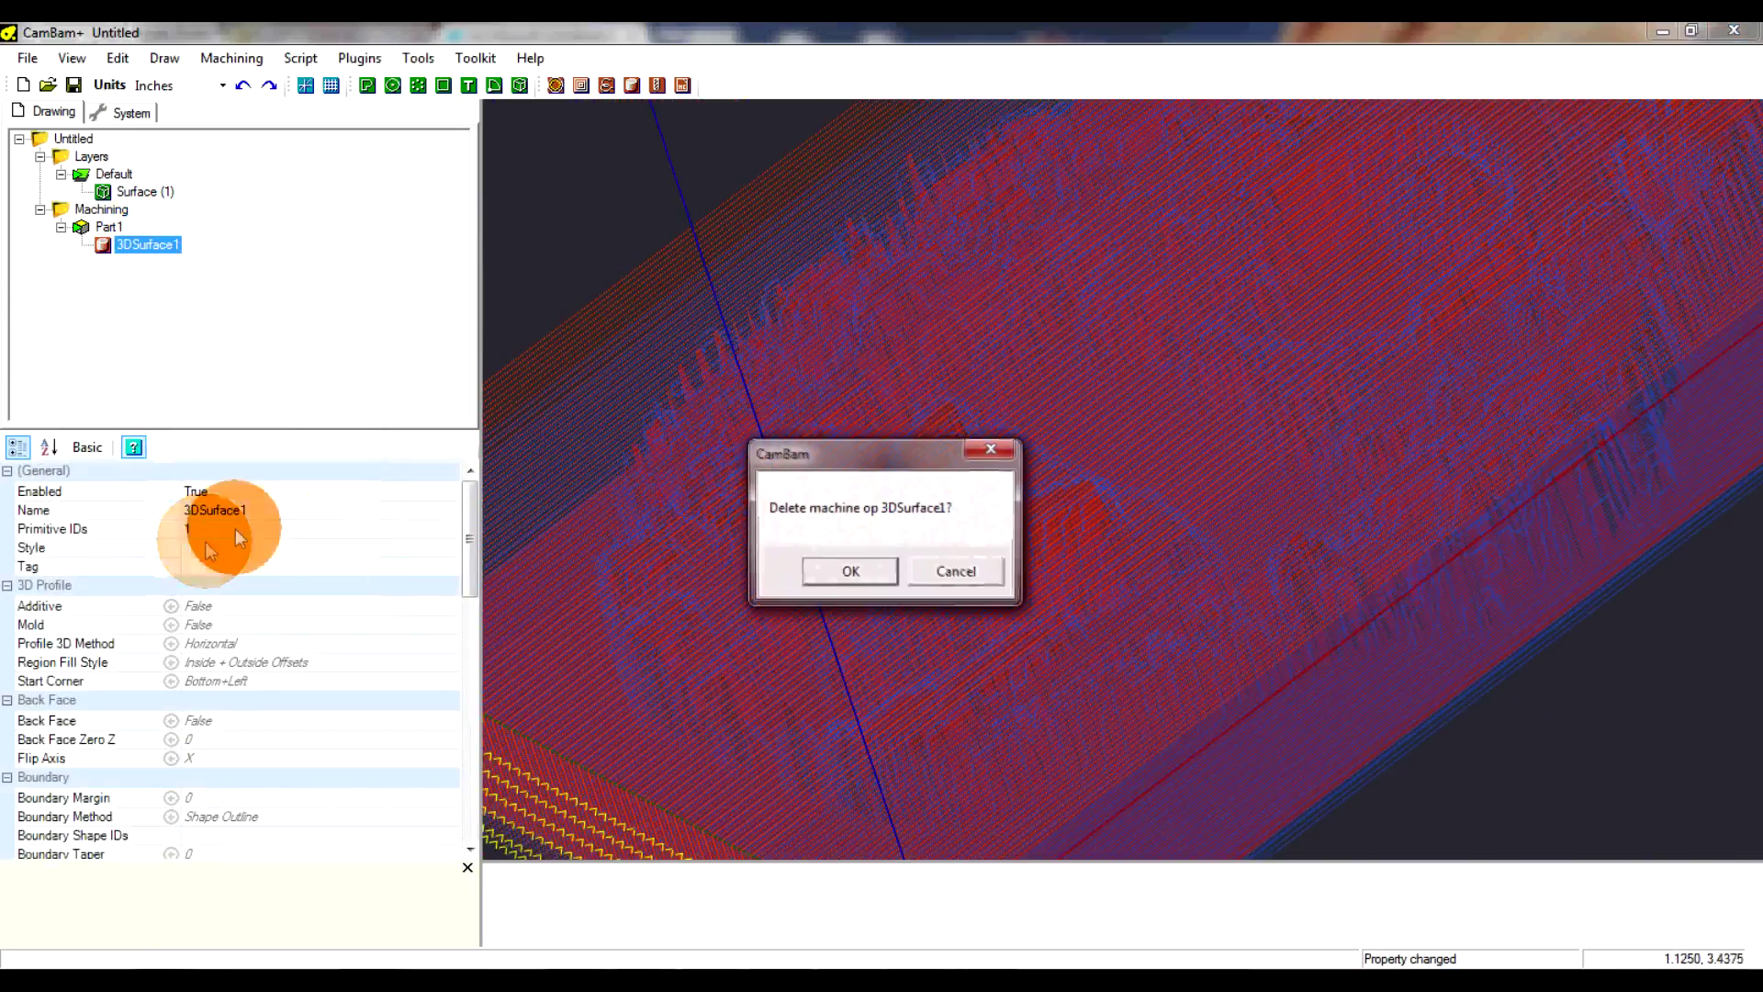
pyautogui.click(830, 571)
pyautogui.click(714, 465)
pyautogui.rightClick(991, 454)
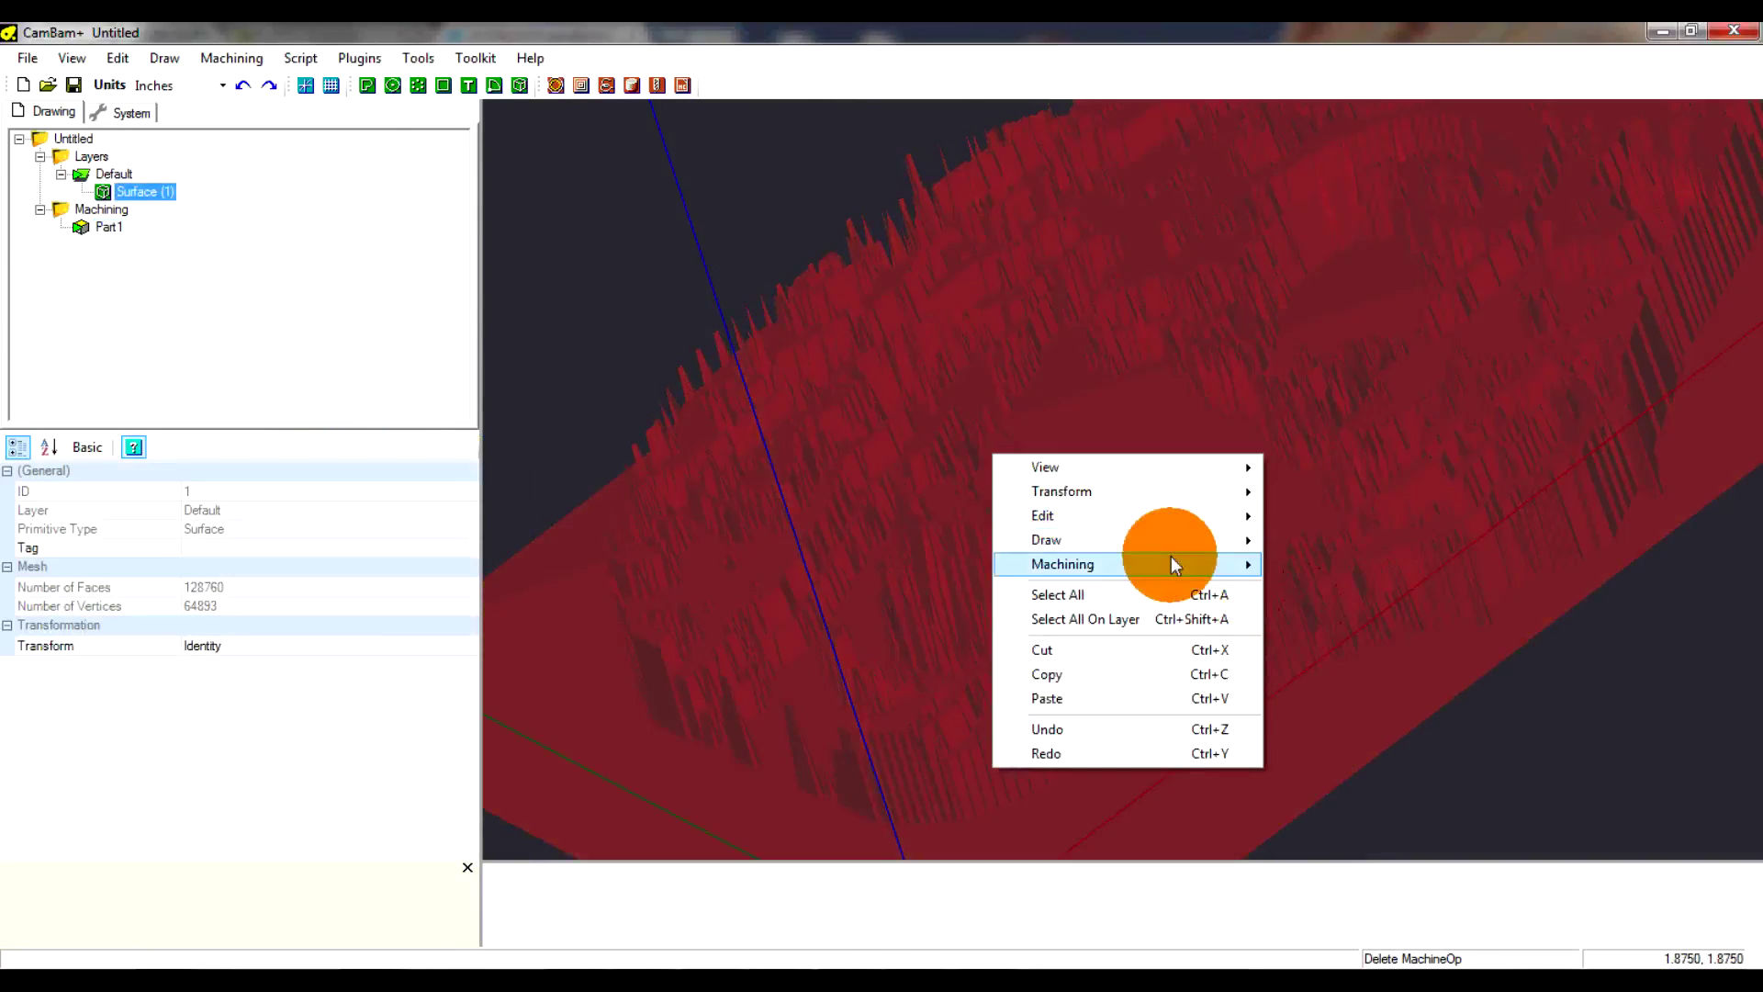
pyautogui.moveTo(1174, 553)
pyautogui.click(1322, 637)
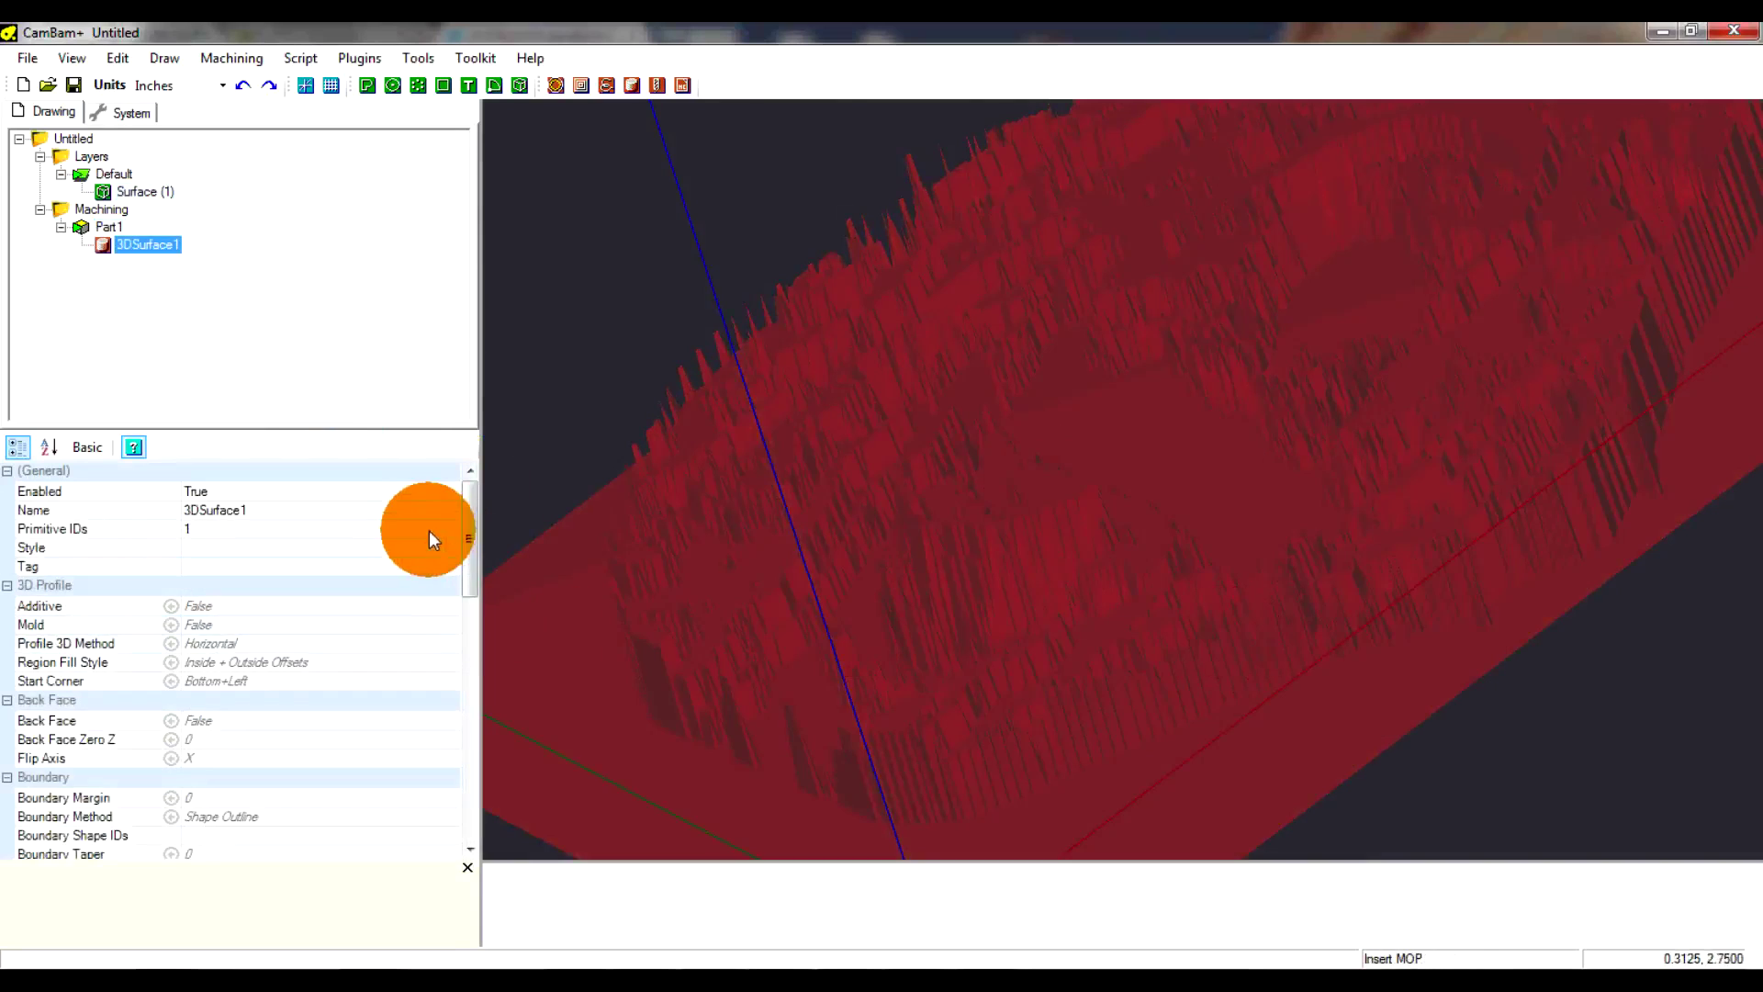
pyautogui.moveTo(472, 548); pyautogui.dragTo(472, 791)
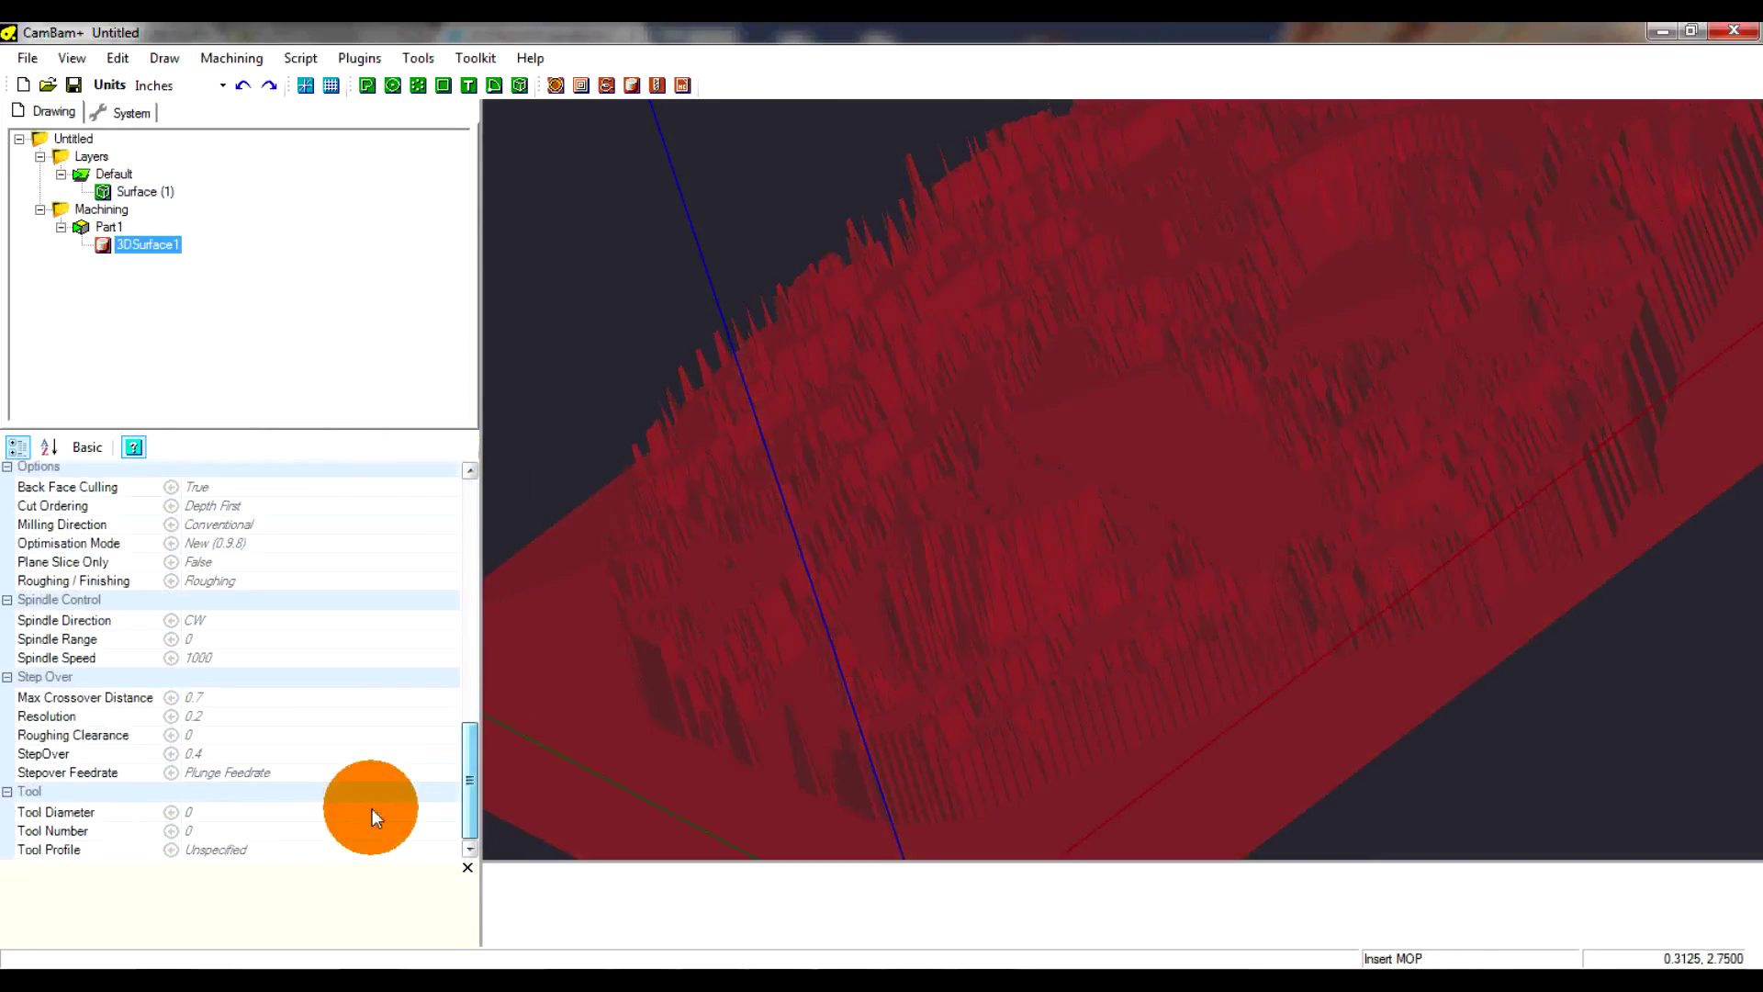
# Set the new operation's tool to 3, the 0.125-inch cutter, after trying tools 4 and 2
pyautogui.click(305, 813)
pyautogui.click(314, 834)
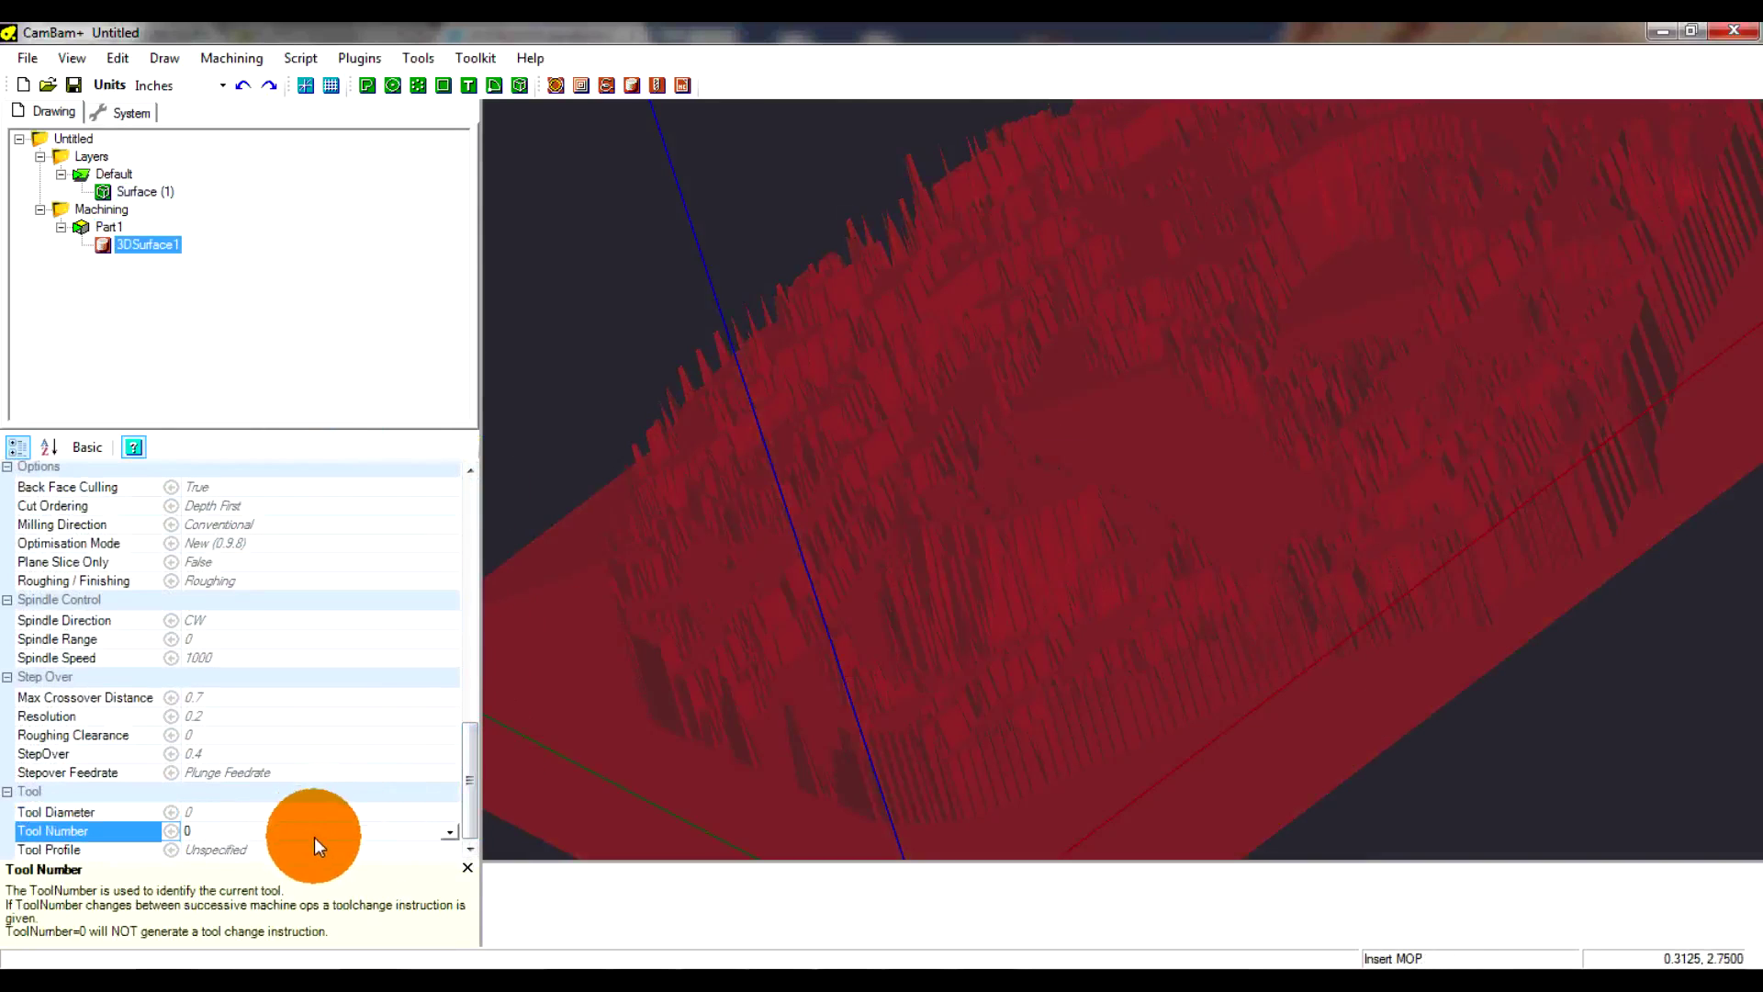
pyautogui.click(448, 831)
pyautogui.click(378, 885)
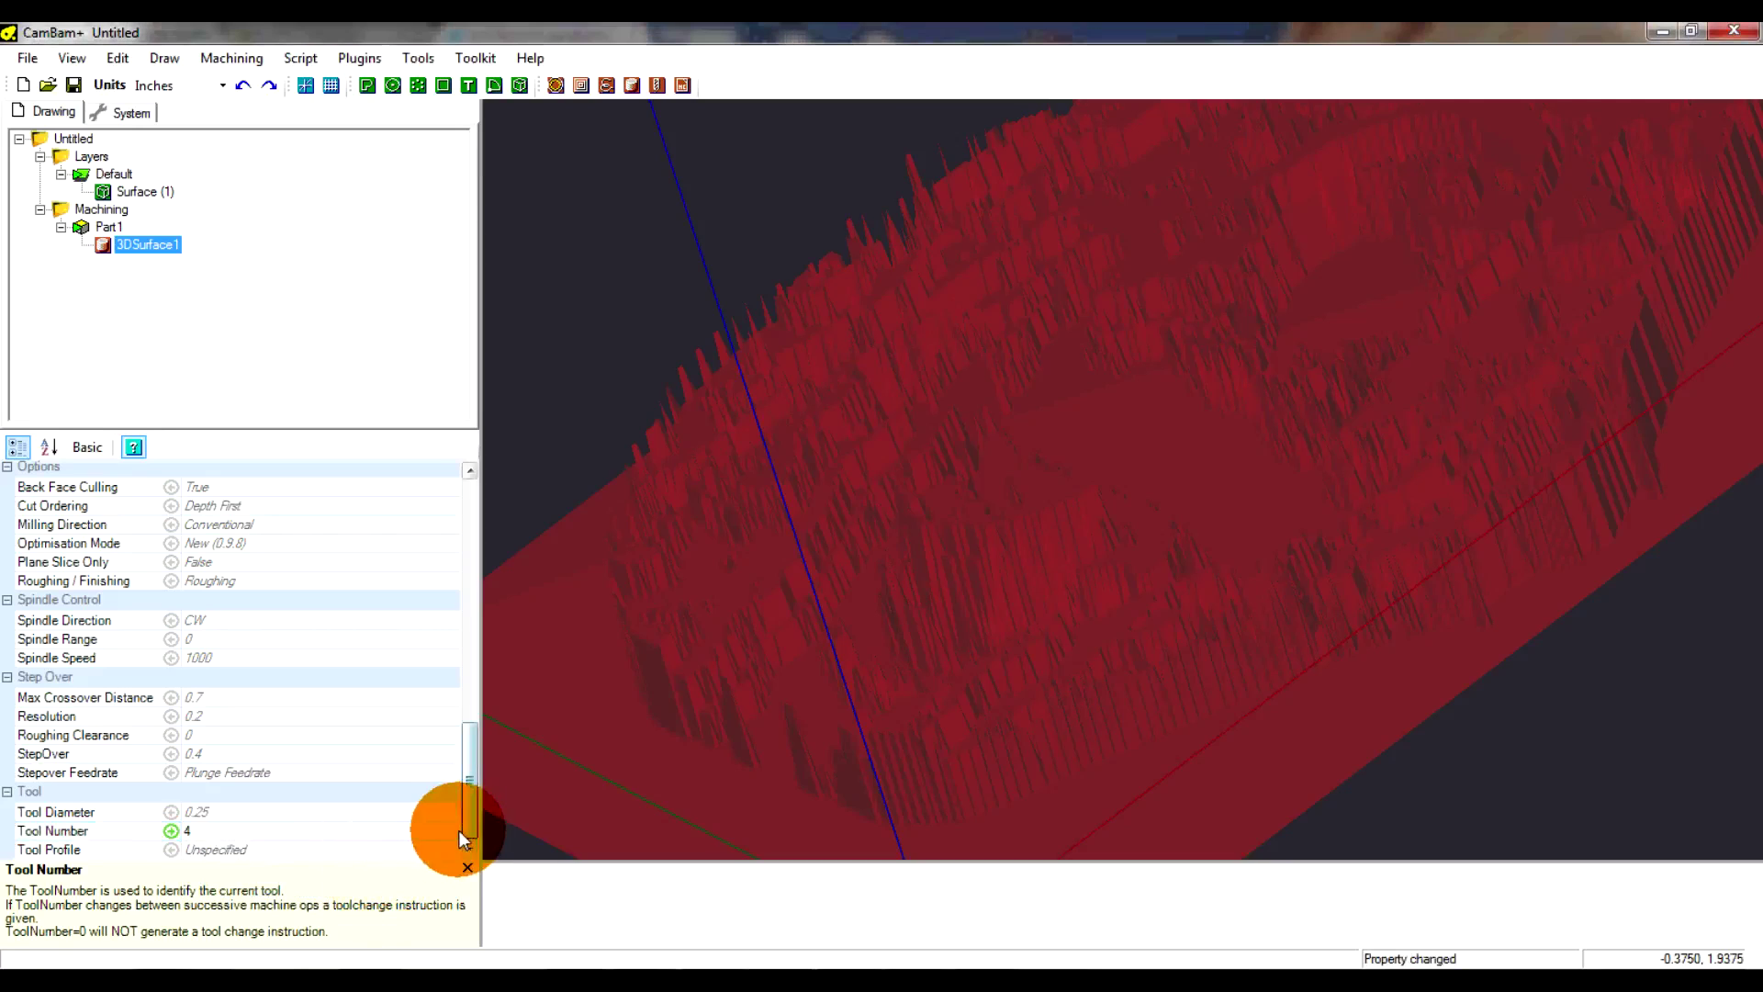
pyautogui.click(454, 832)
pyautogui.click(383, 868)
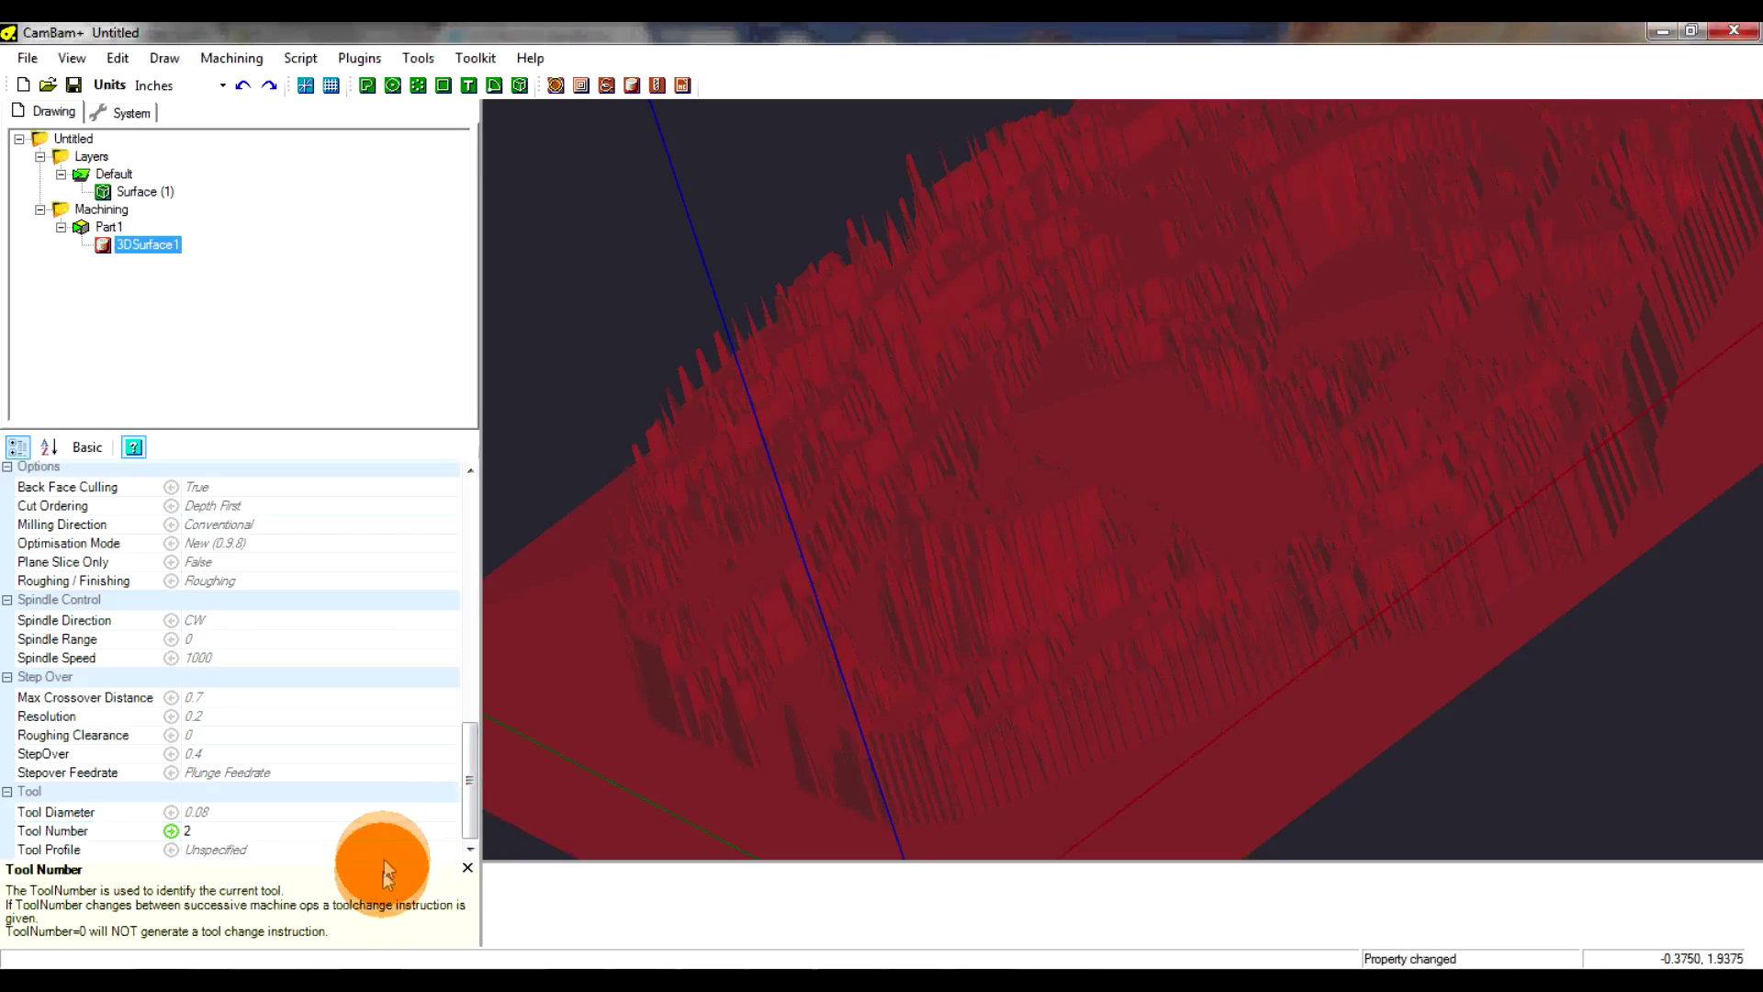
pyautogui.click(428, 836)
pyautogui.click(452, 833)
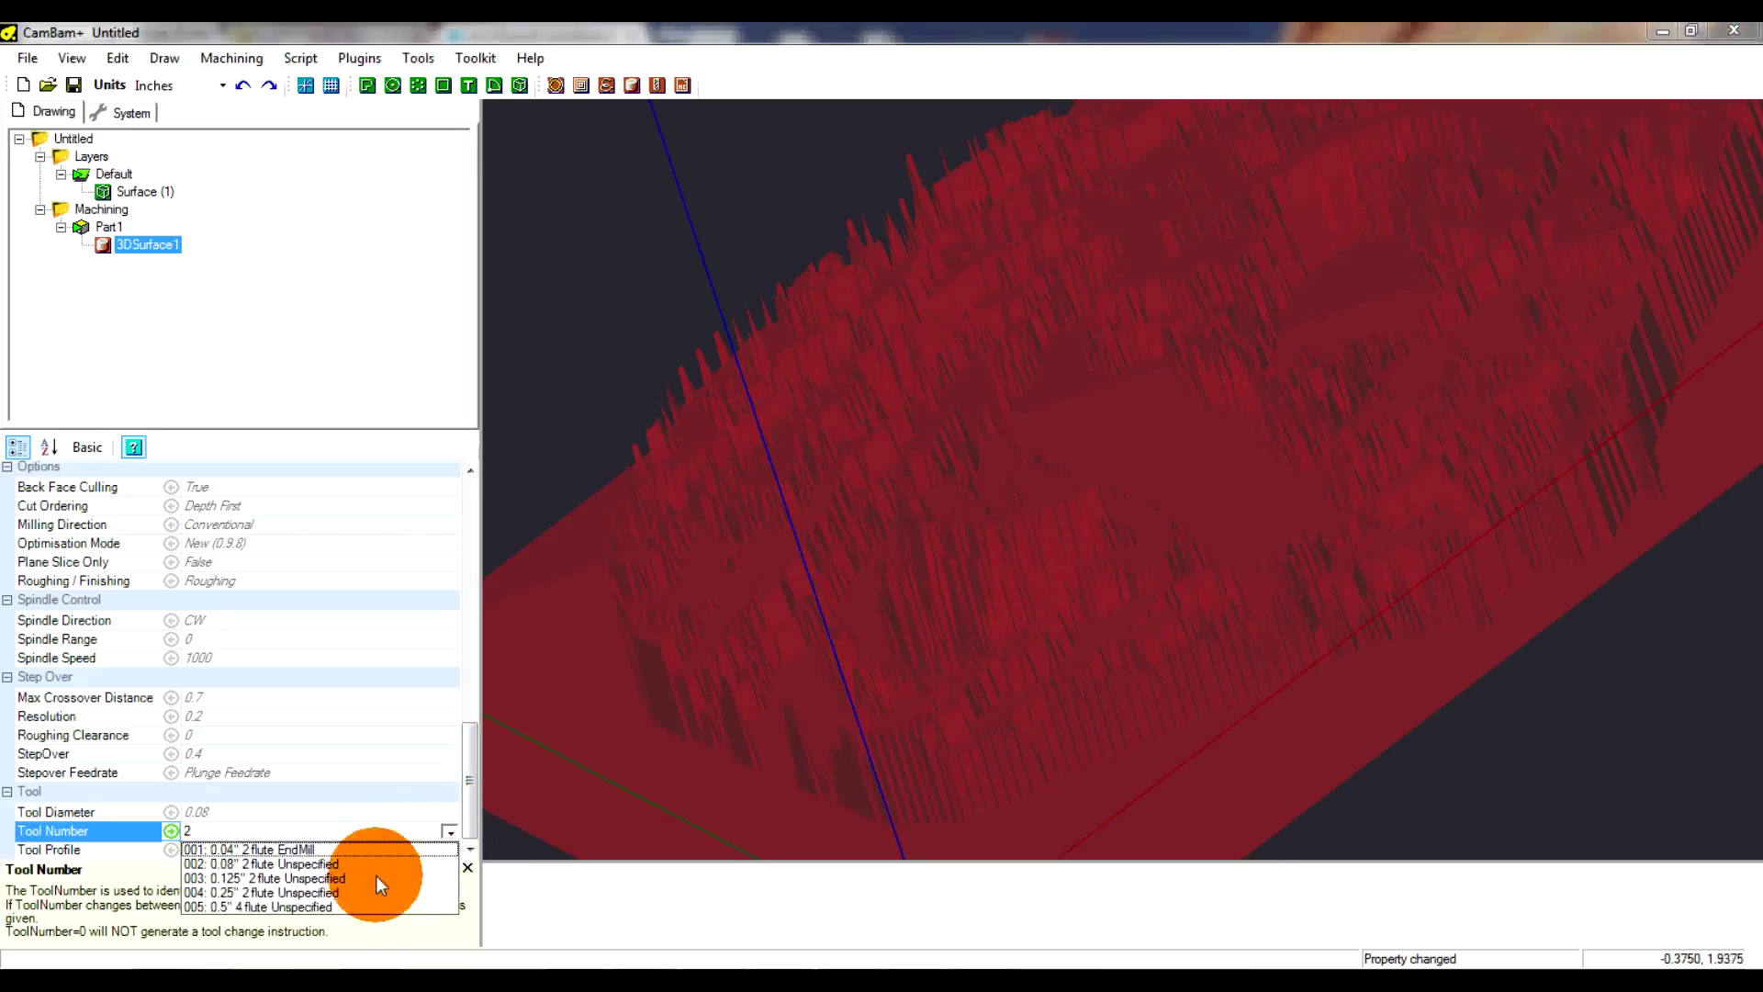
pyautogui.click(329, 879)
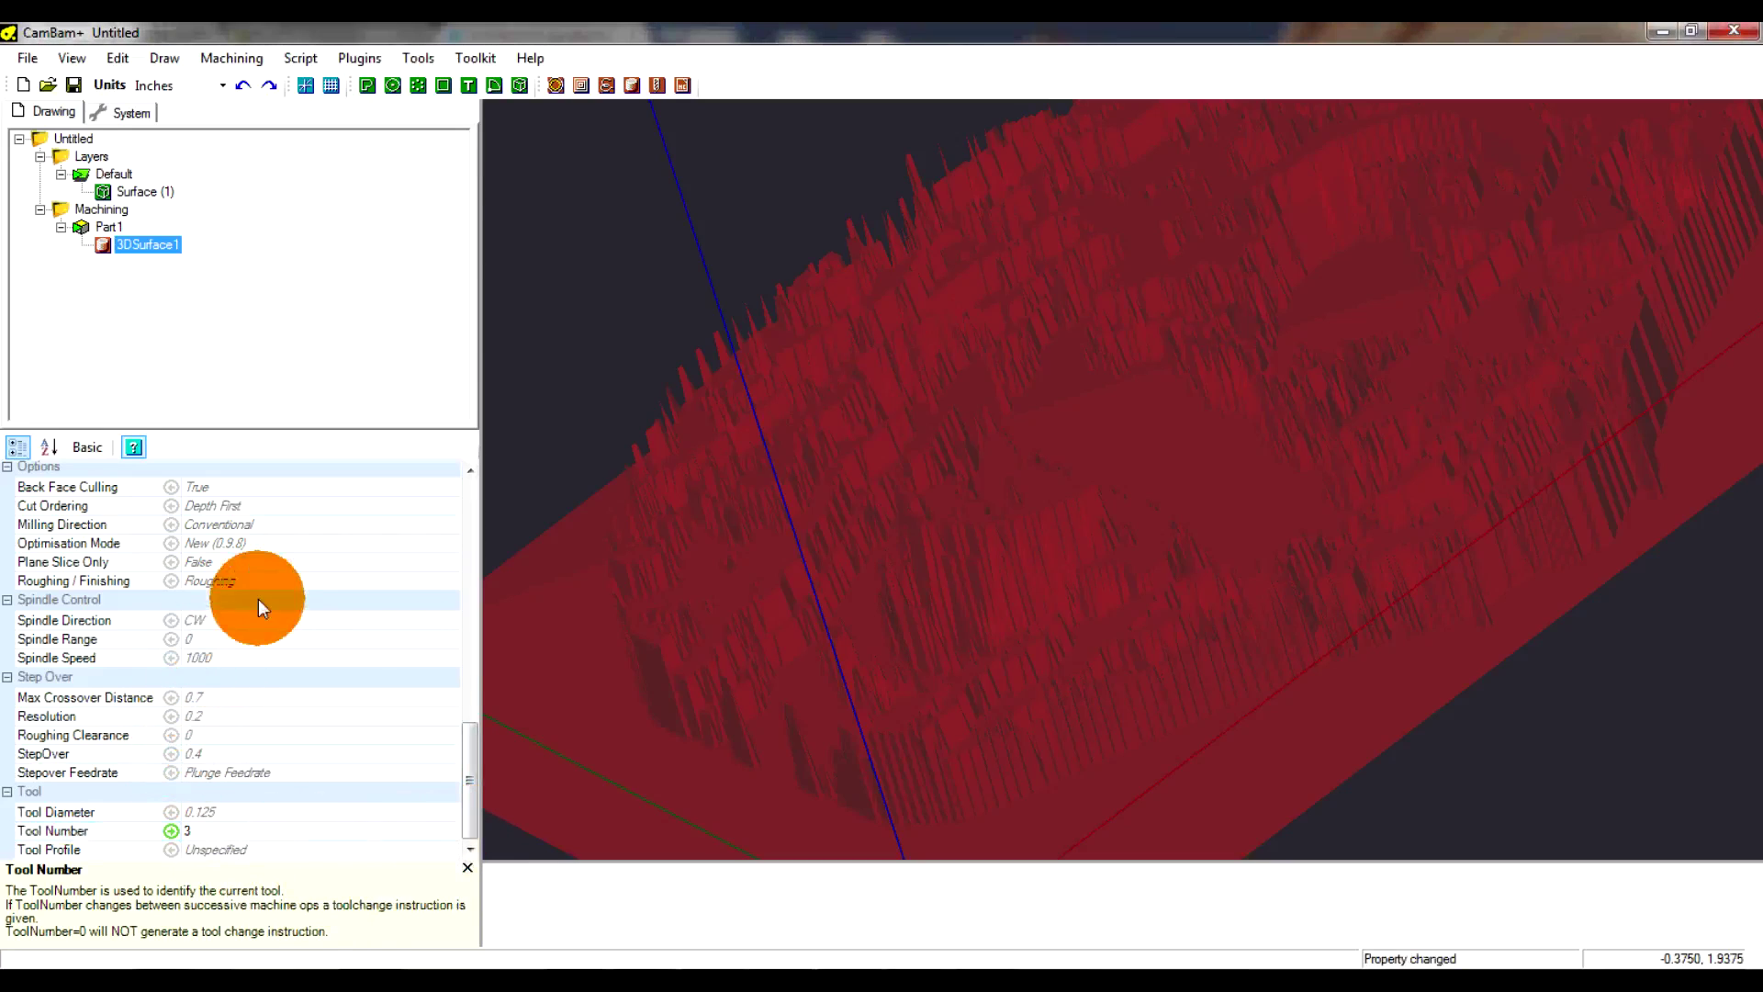
# Scroll the property grid to the Feedrates section showing cut feedrate 30
pyautogui.moveTo(472, 760); pyautogui.dragTo(156, 659)
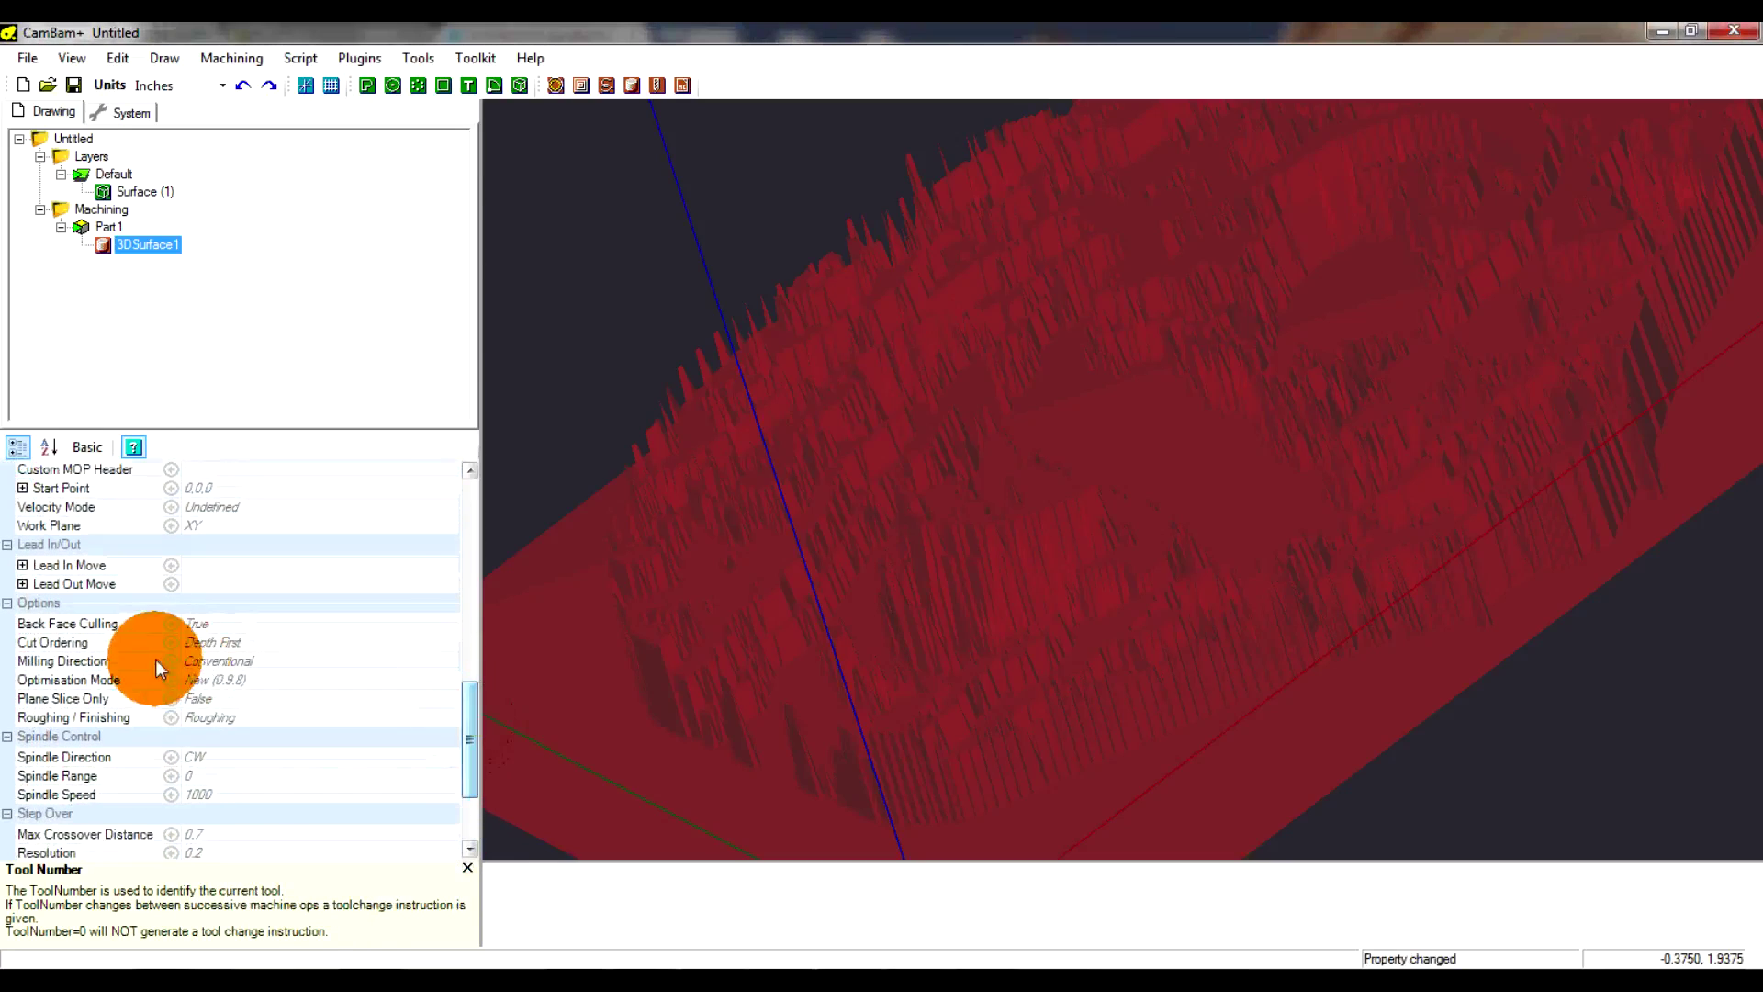
pyautogui.moveTo(475, 708); pyautogui.dragTo(409, 650)
pyautogui.moveTo(476, 725); pyautogui.dragTo(356, 626)
pyautogui.click(264, 585)
# Change the Cut Feedrate value to 40
pyautogui.click(213, 597)
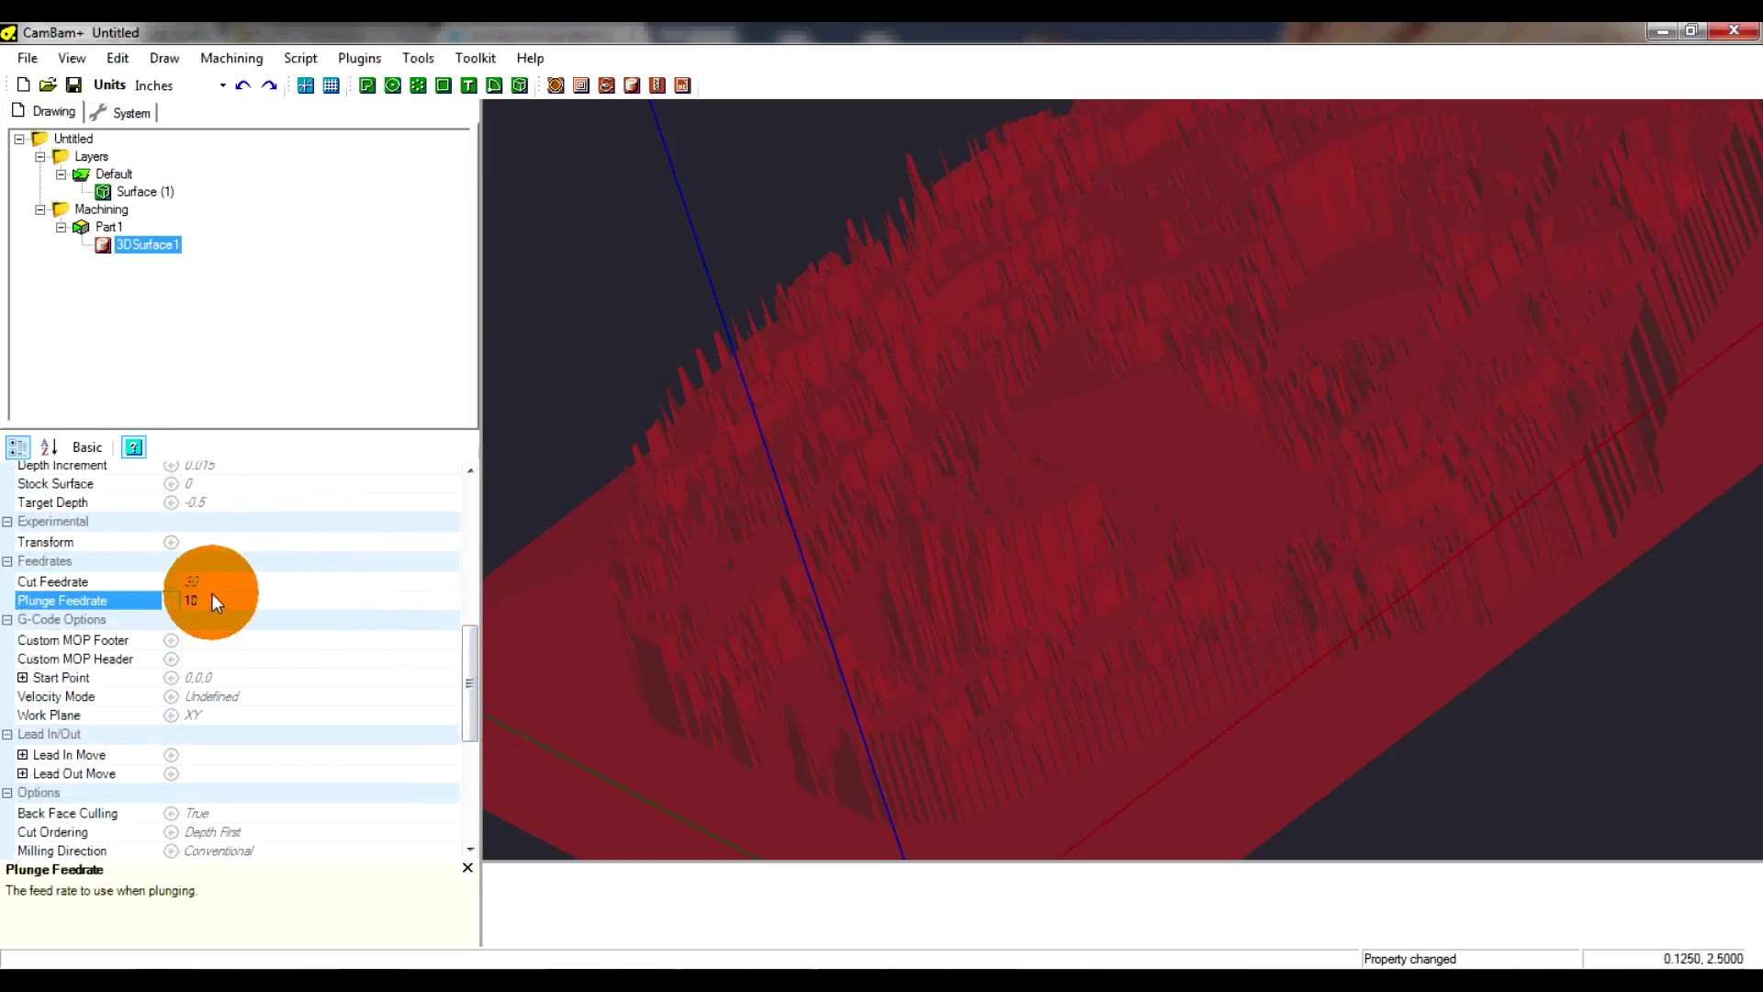
pyautogui.click(197, 584)
pyautogui.click(176, 584)
pyautogui.click(193, 581)
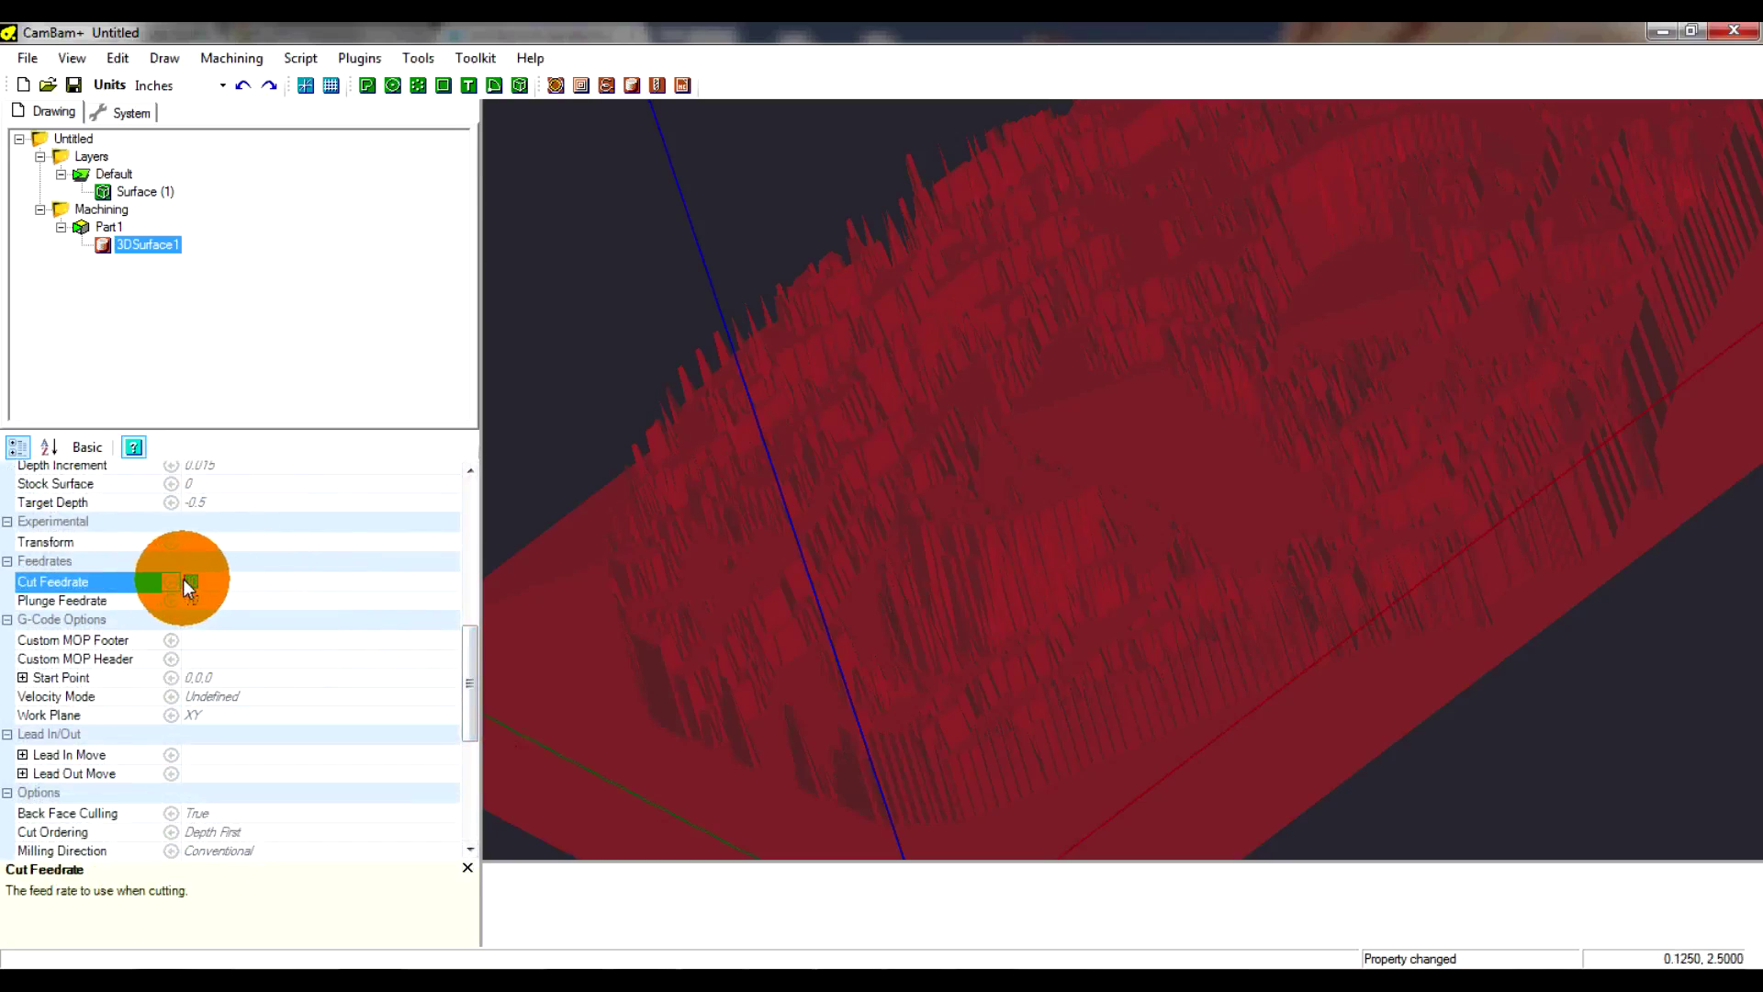
pyautogui.write('40')
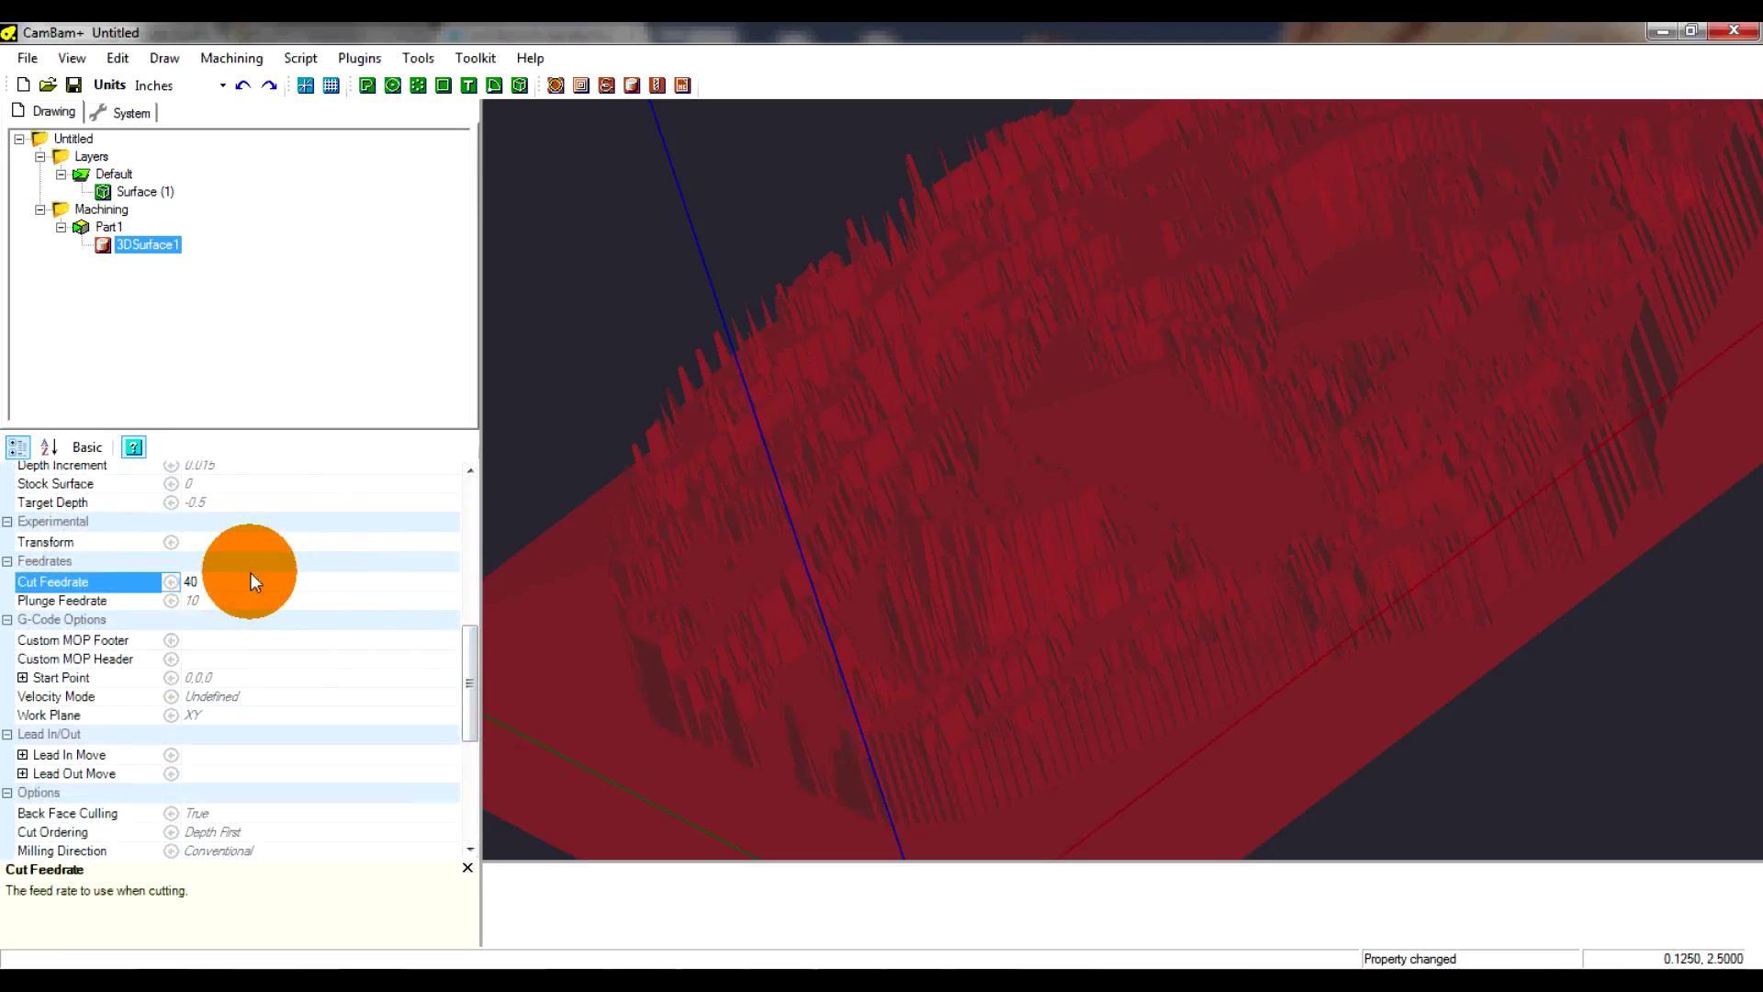
pyautogui.moveTo(468, 707); pyautogui.dragTo(135, 658)
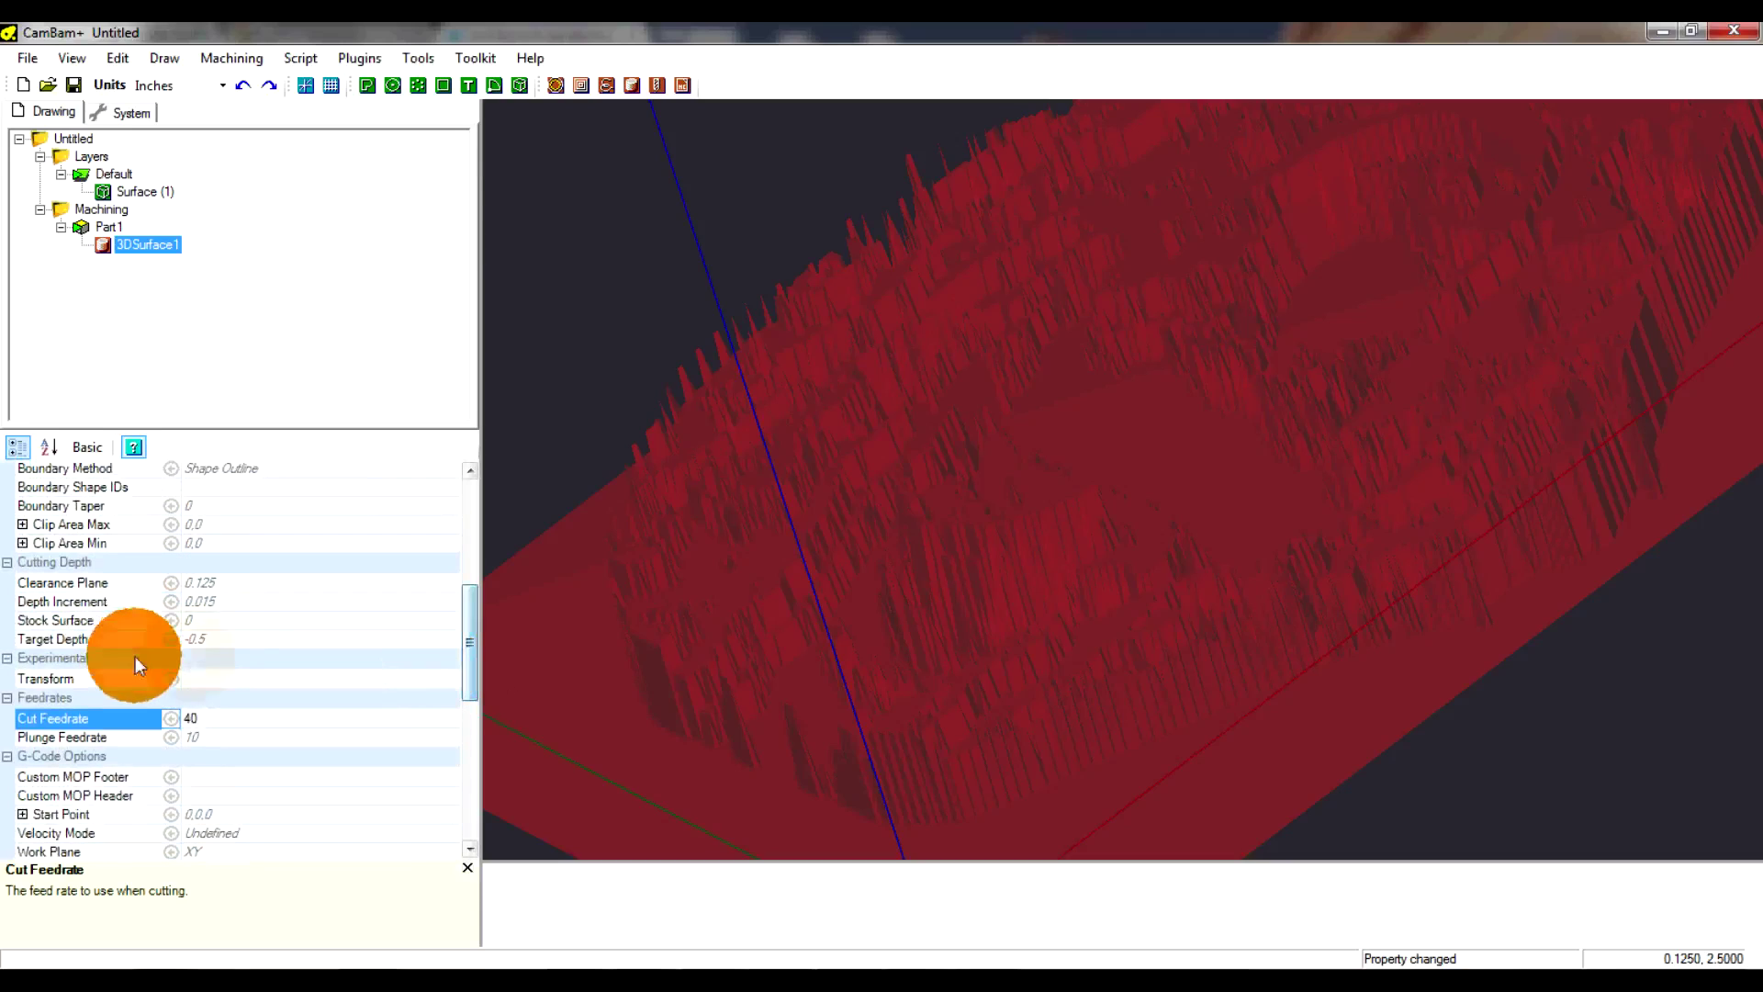
# Edit the Depth Increment value to 0.05
pyautogui.click(195, 620)
pyautogui.click(198, 601)
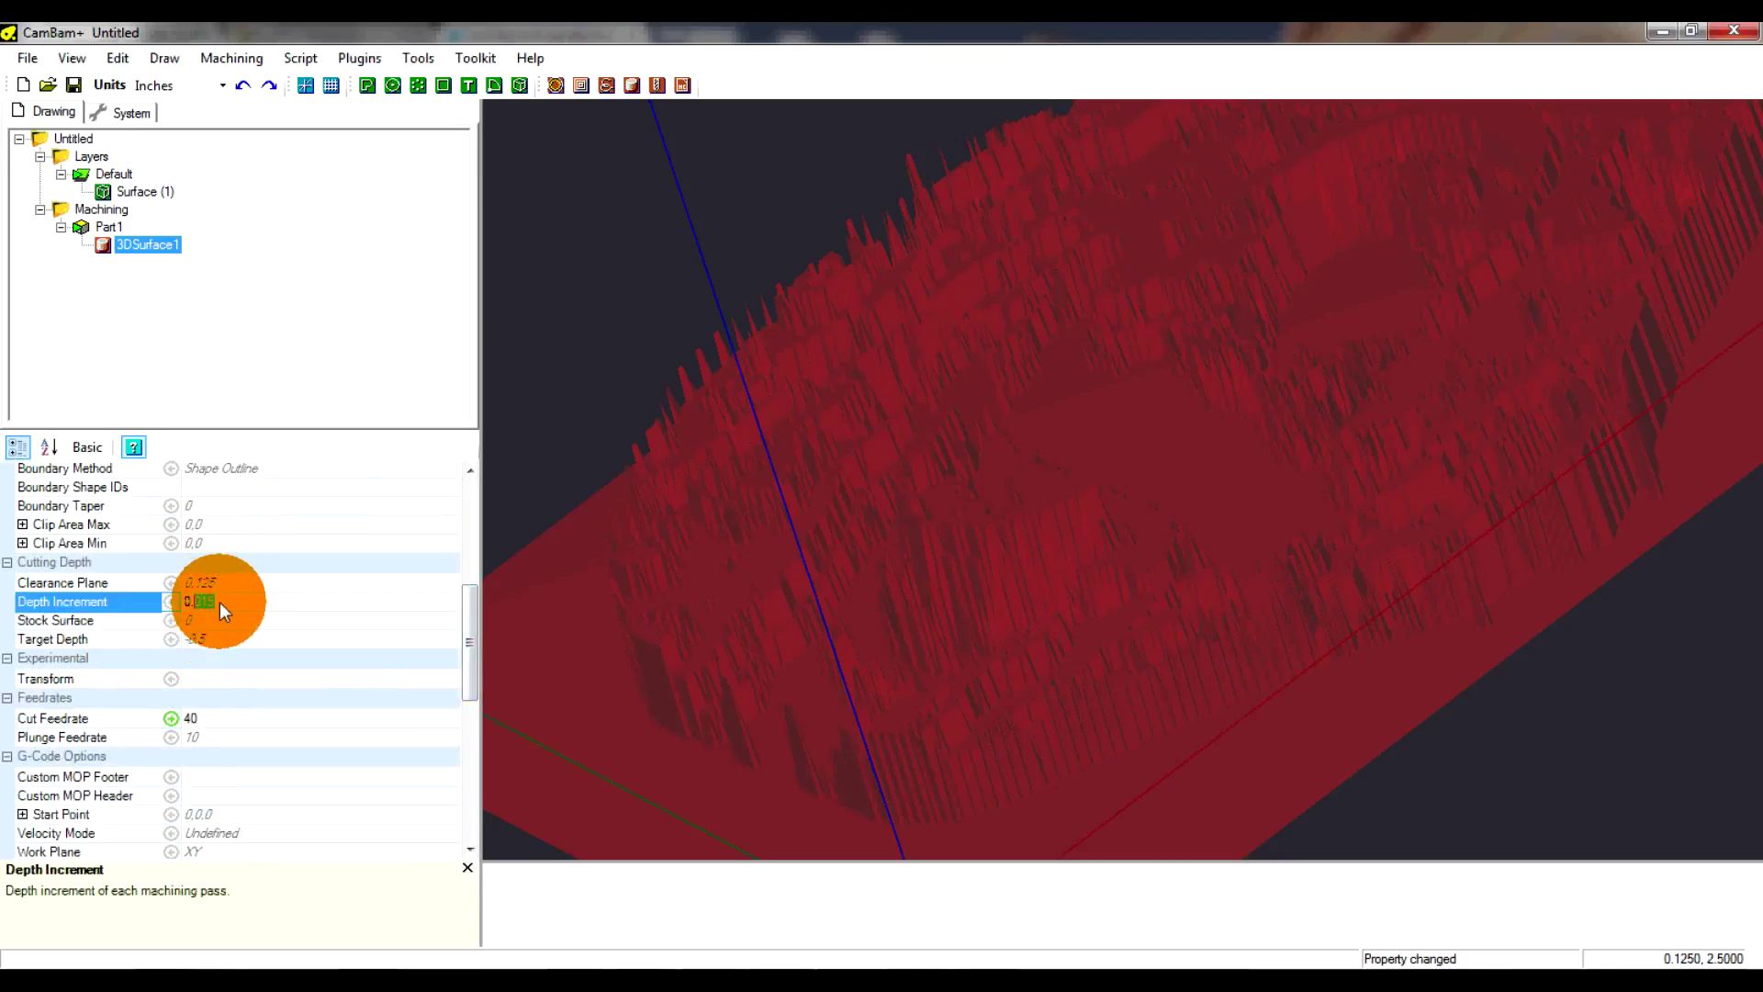
pyautogui.write('5')
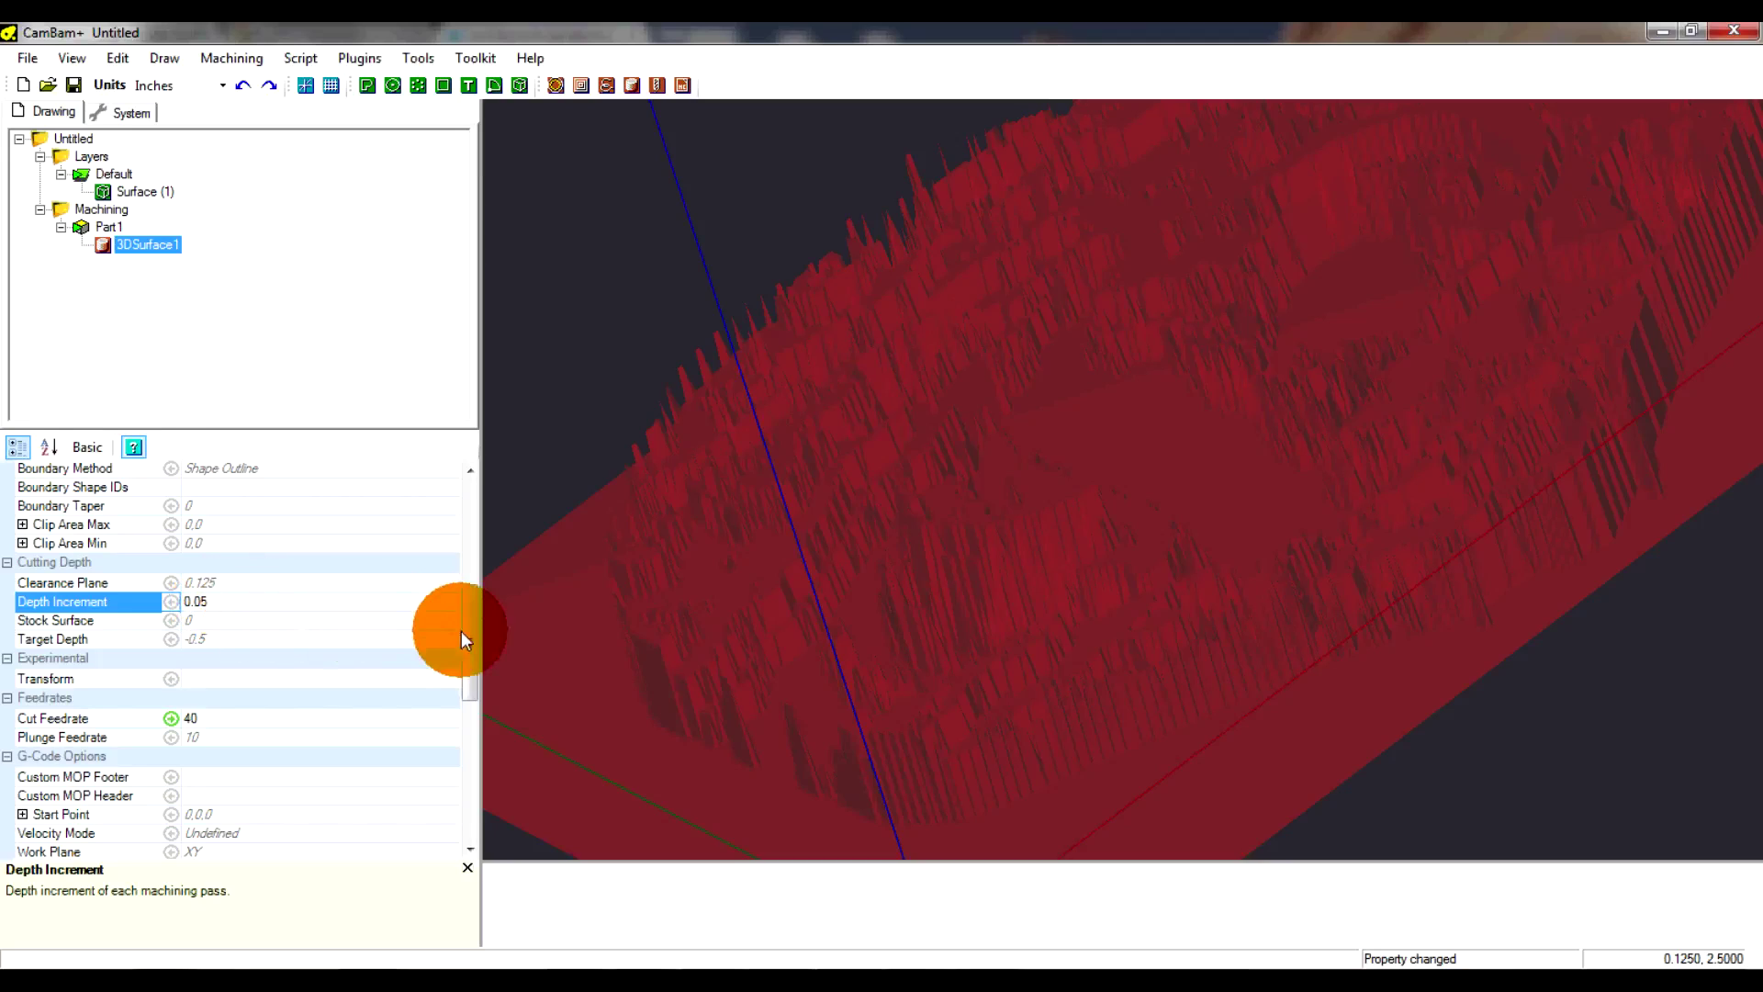
pyautogui.scroll(2, 468, 625)
pyautogui.click(372, 638)
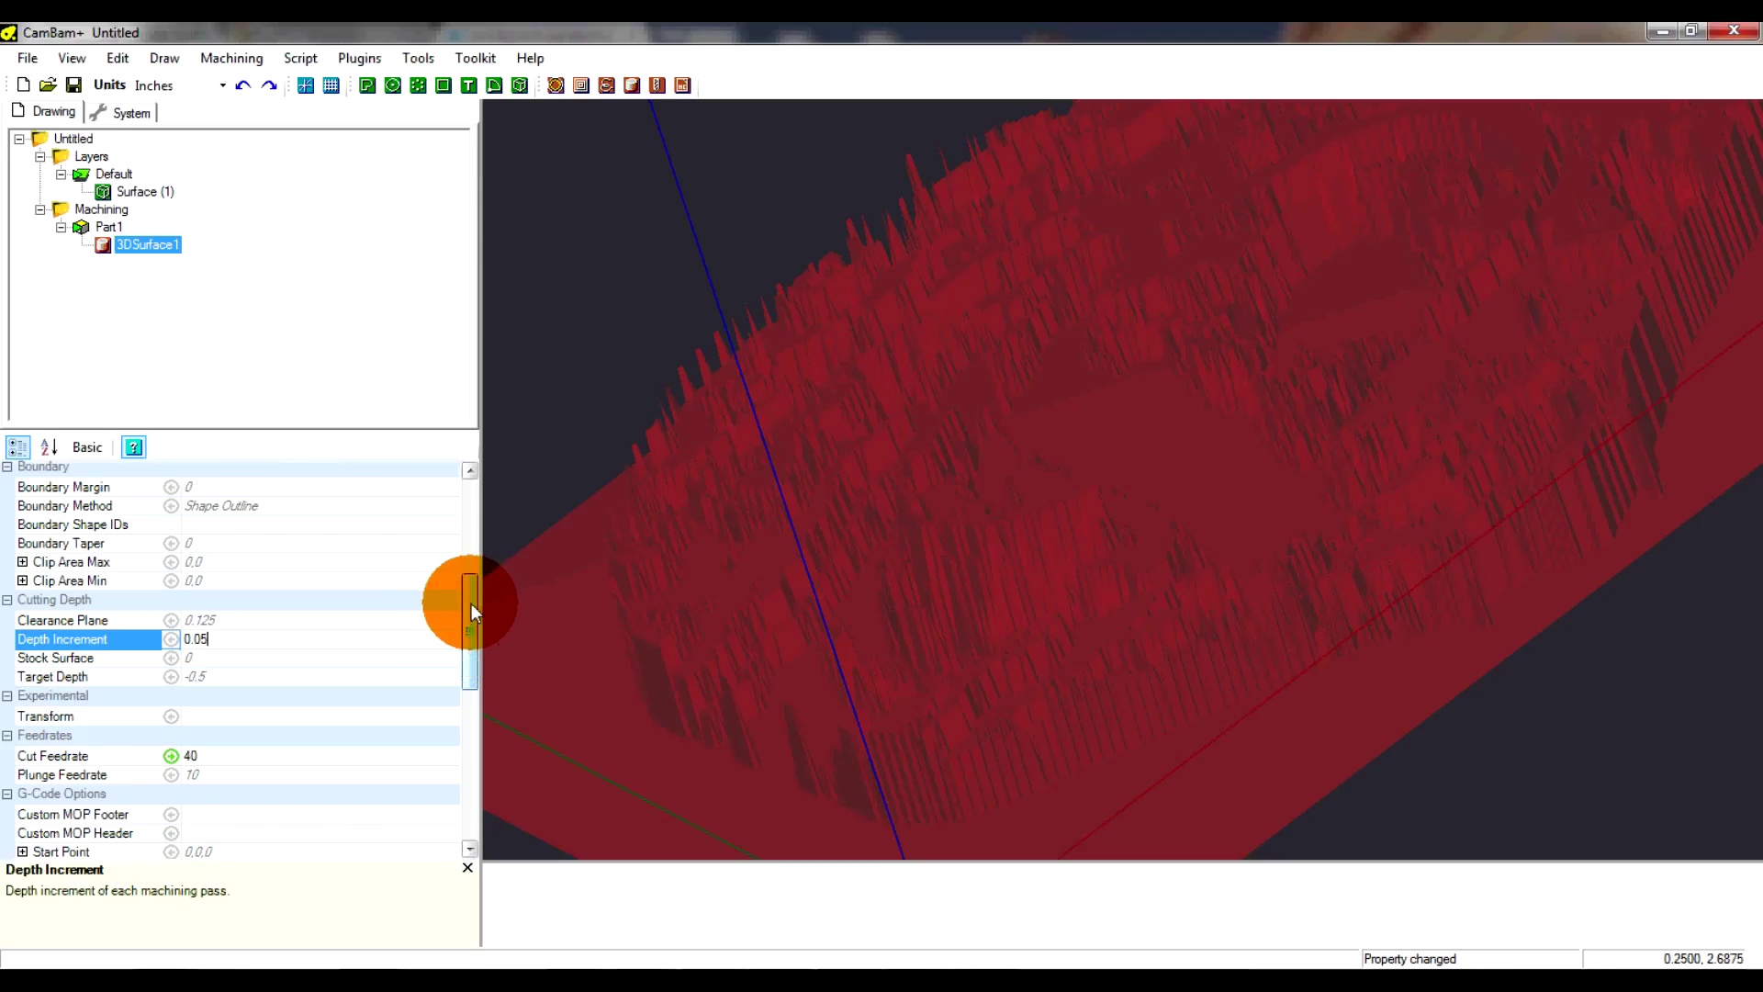
pyautogui.moveTo(471, 605); pyautogui.dragTo(467, 516)
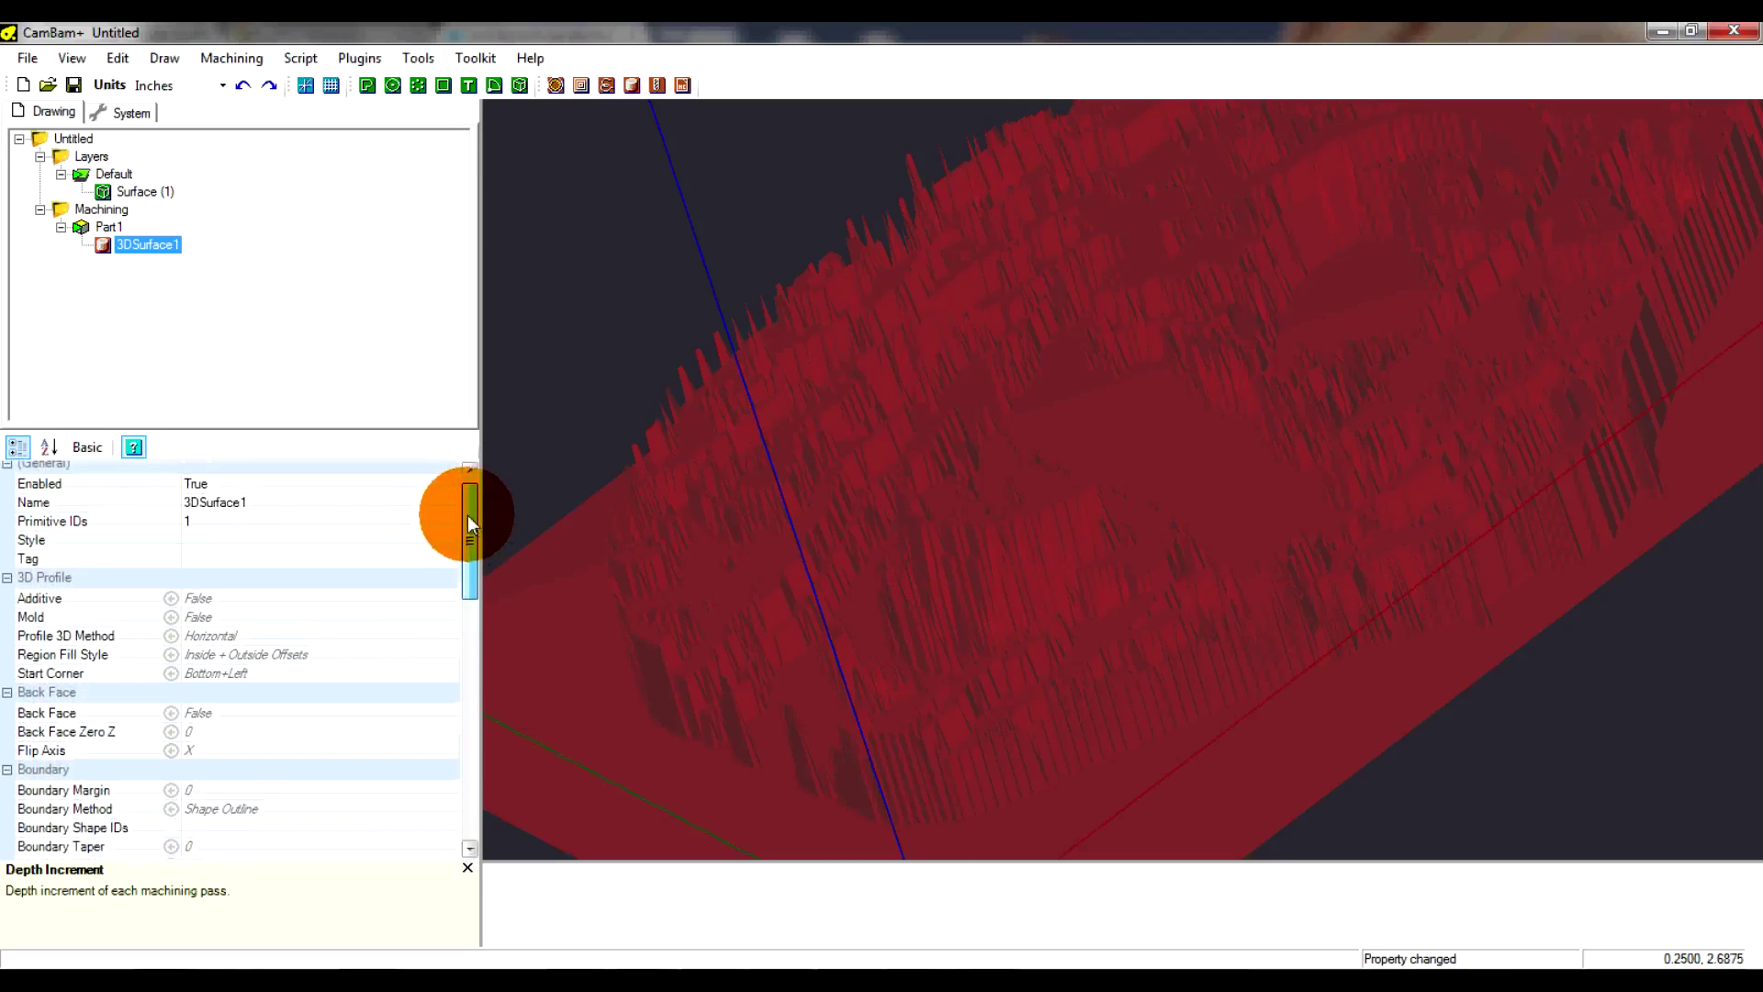
pyautogui.click(234, 642)
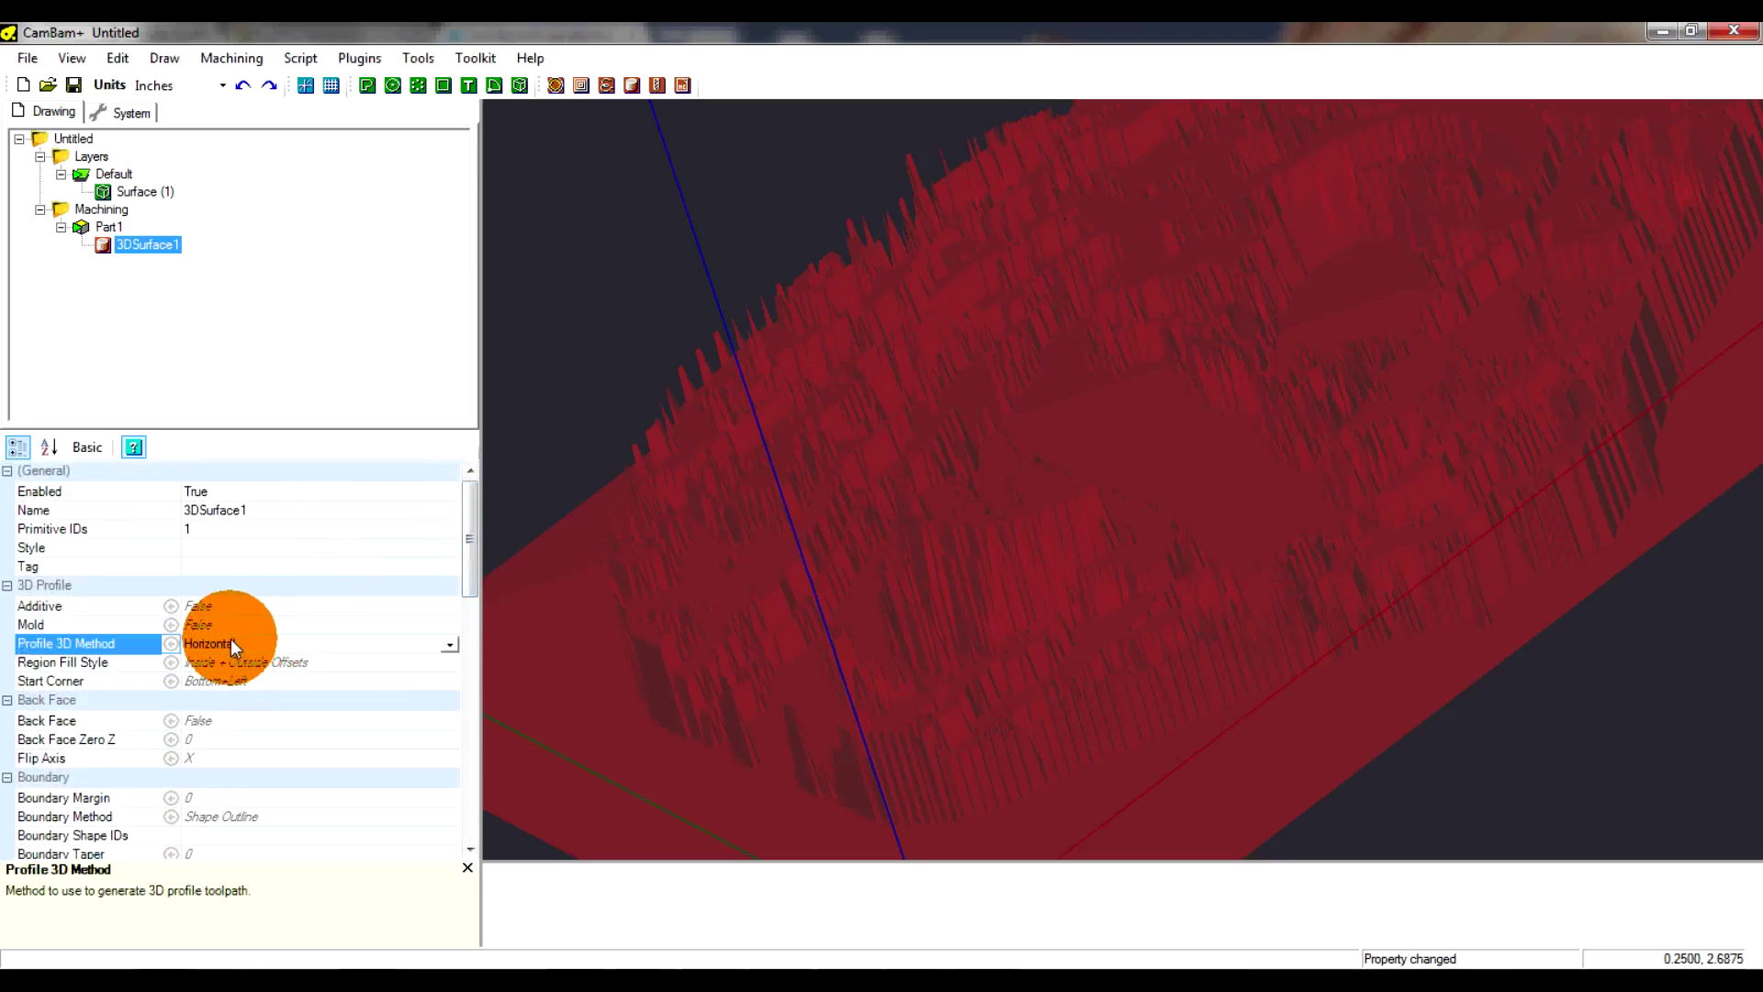
# Pick Waterline Finish from the Profile 3D Method list instead of Horizontal
pyautogui.click(450, 646)
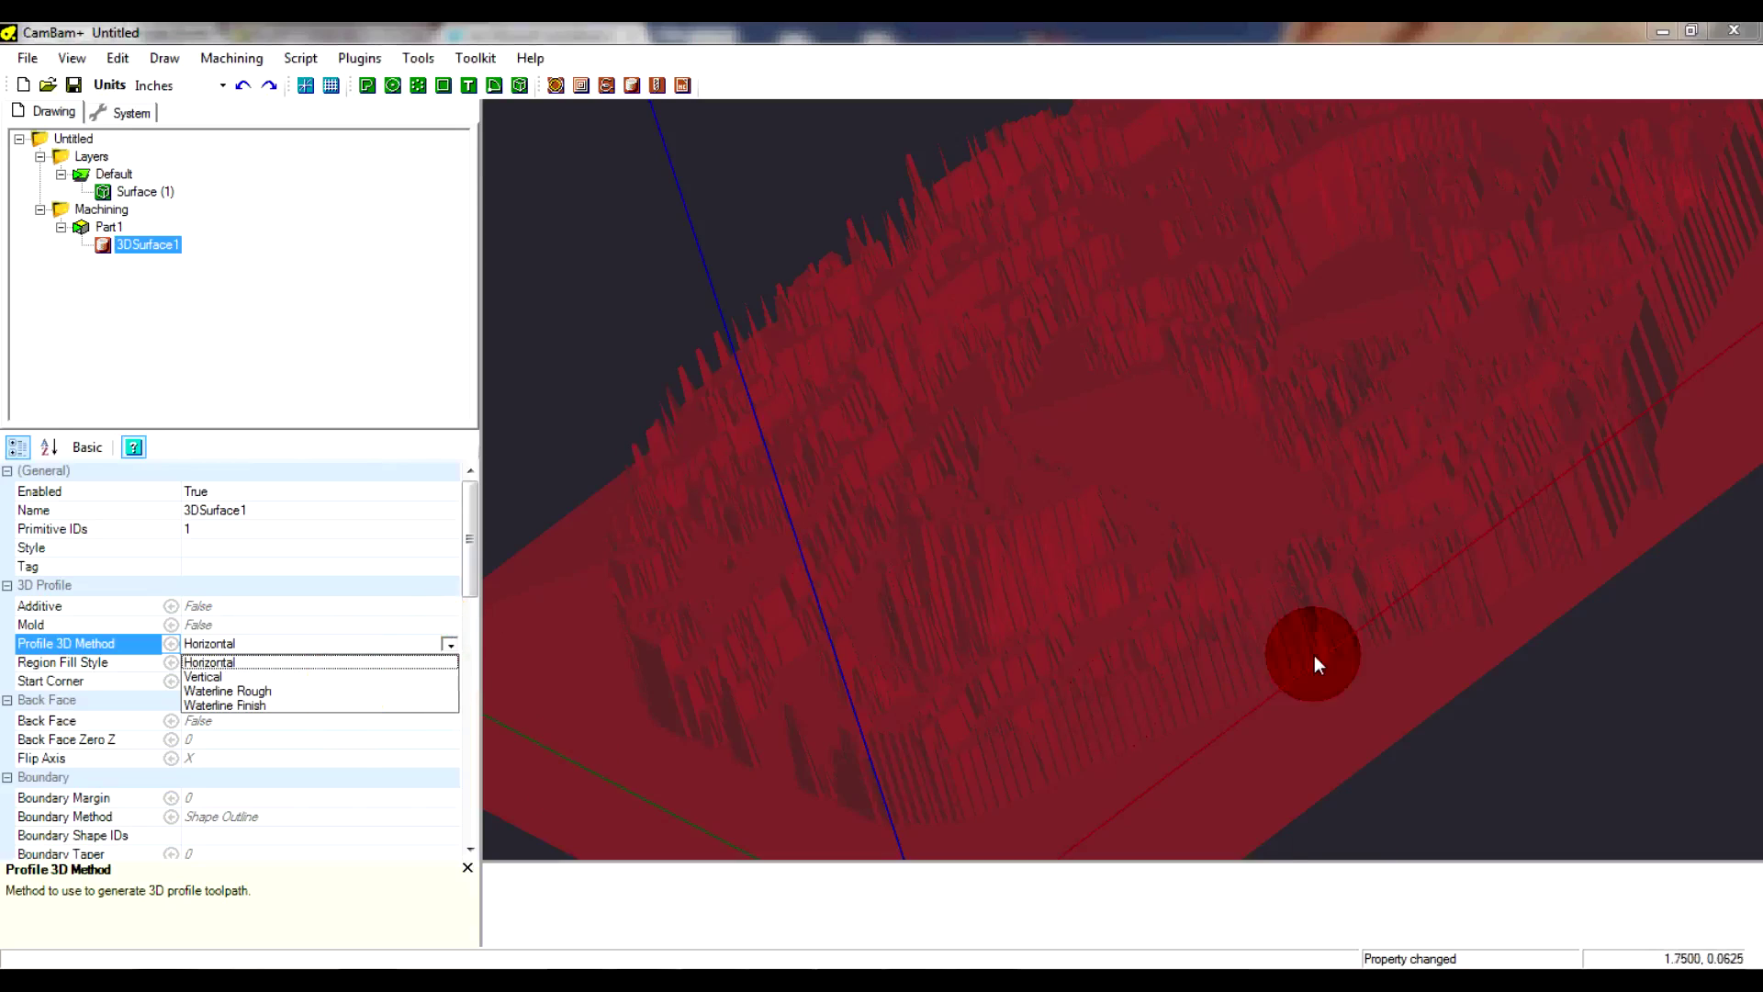
pyautogui.click(229, 704)
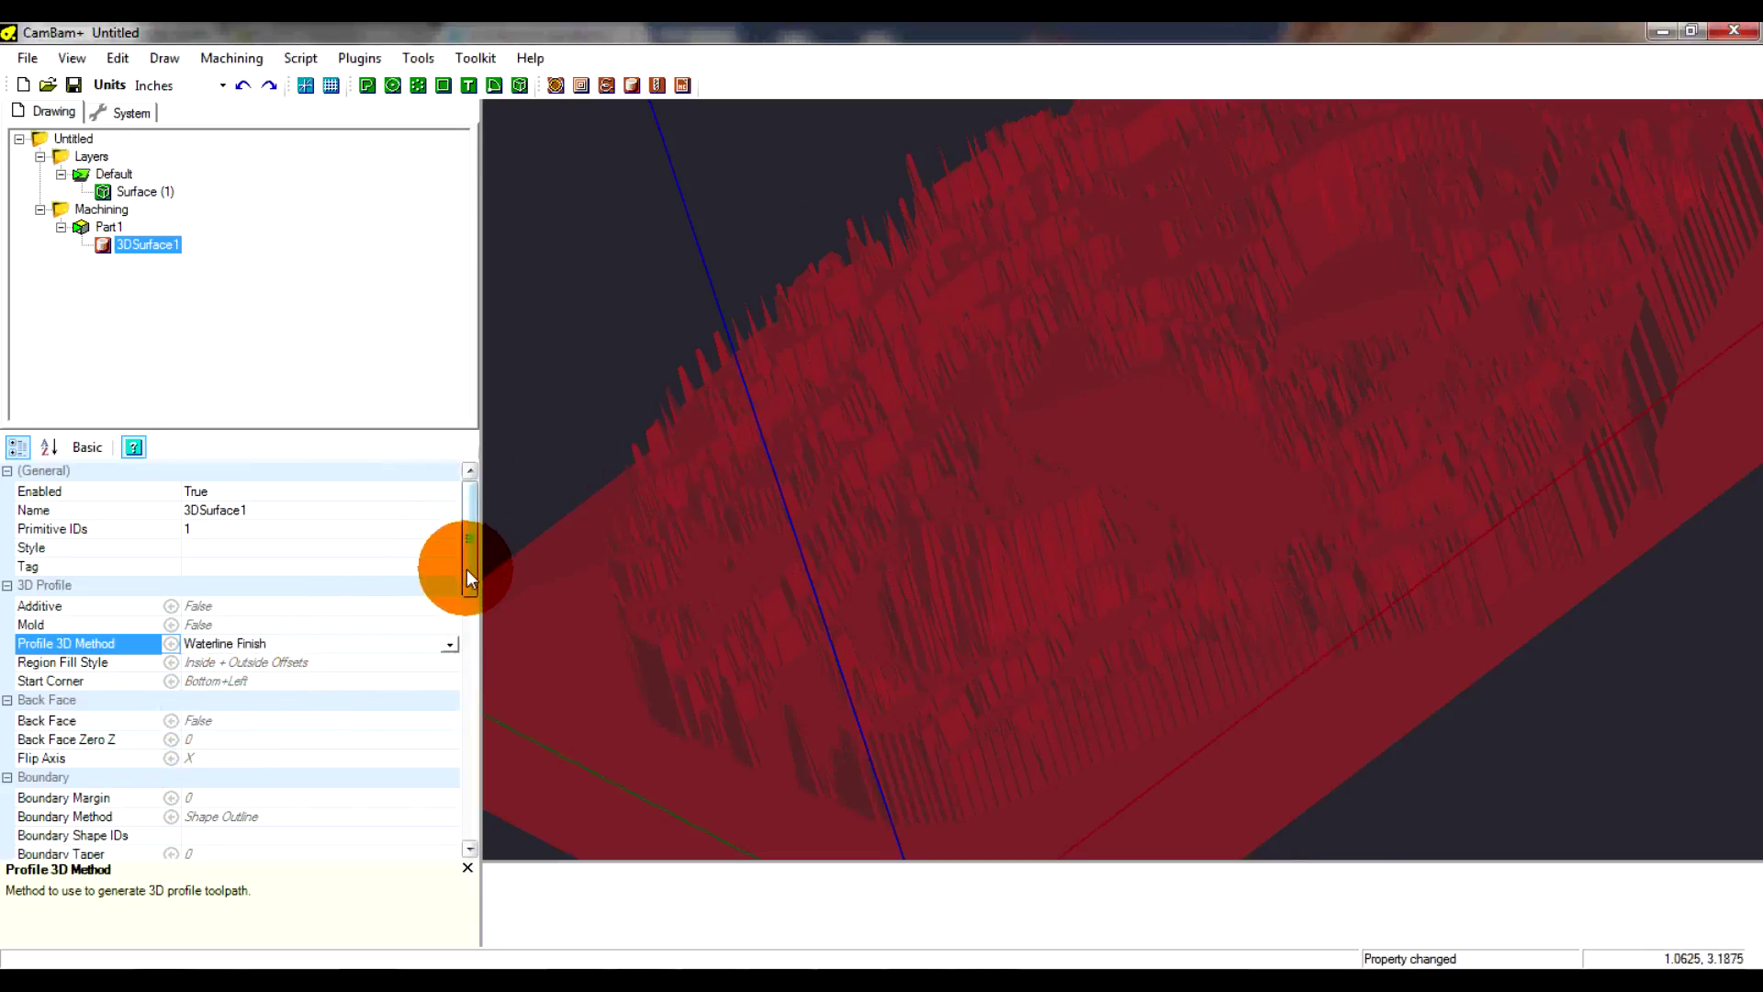
pyautogui.moveTo(466, 581); pyautogui.dragTo(470, 473)
pyautogui.scroll(-8, 951, 606)
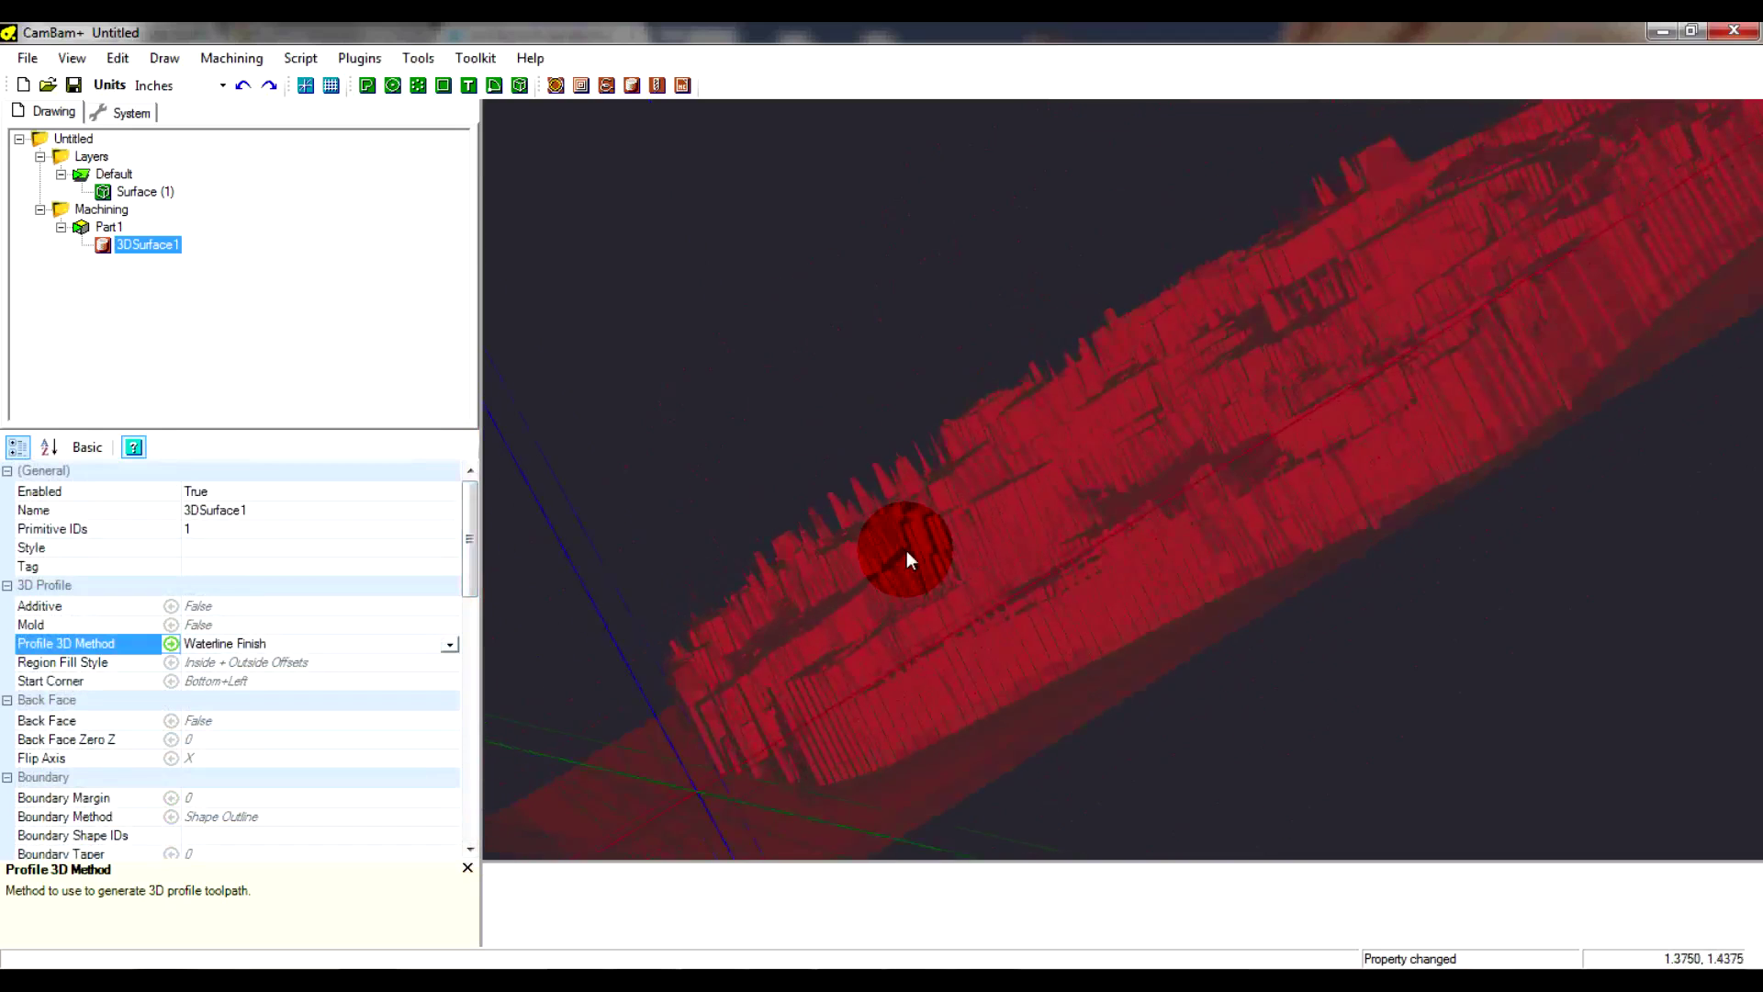
# Orbit to a top-down view of the waterline contours tracing the dog relief
pyautogui.keyDown('alt'); pyautogui.moveTo(827, 399); pyautogui.dragTo(1418, 295); pyautogui.keyUp('alt')
pyautogui.keyDown('alt'); pyautogui.moveTo(1569, 628); pyautogui.dragTo(1174, 679); pyautogui.keyUp('alt')
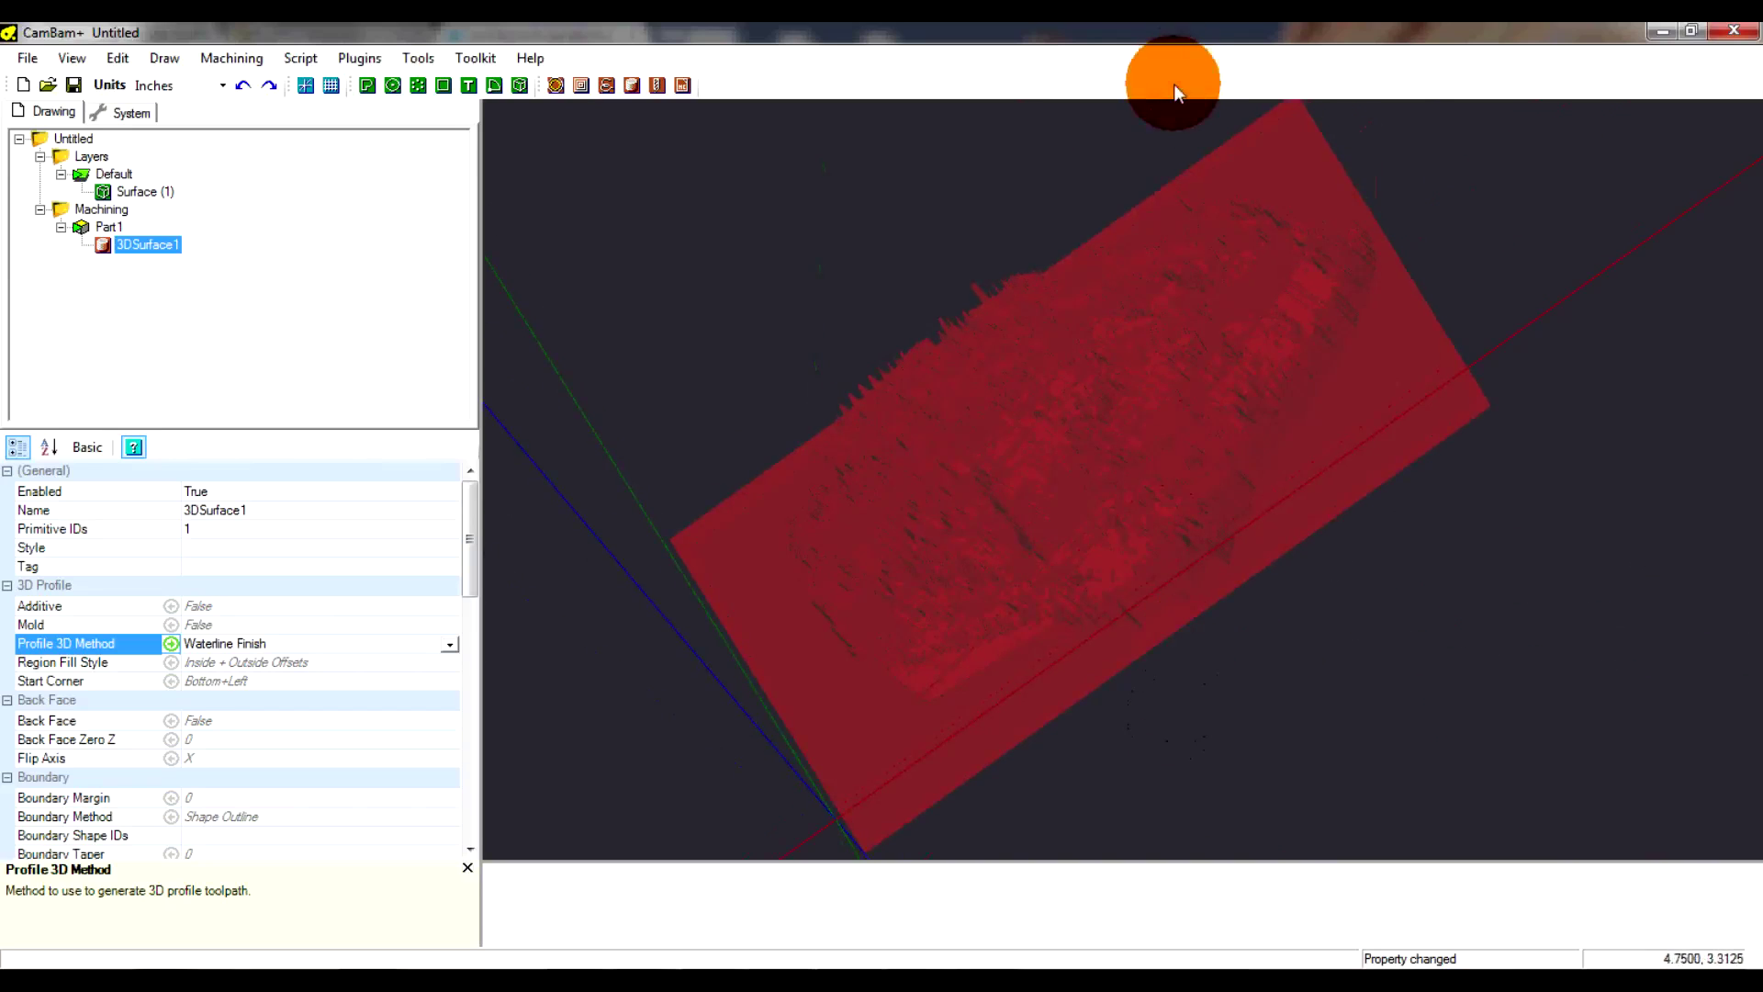
pyautogui.keyDown('alt'); pyautogui.moveTo(1315, 200); pyautogui.dragTo(774, 310); pyautogui.keyUp('alt')
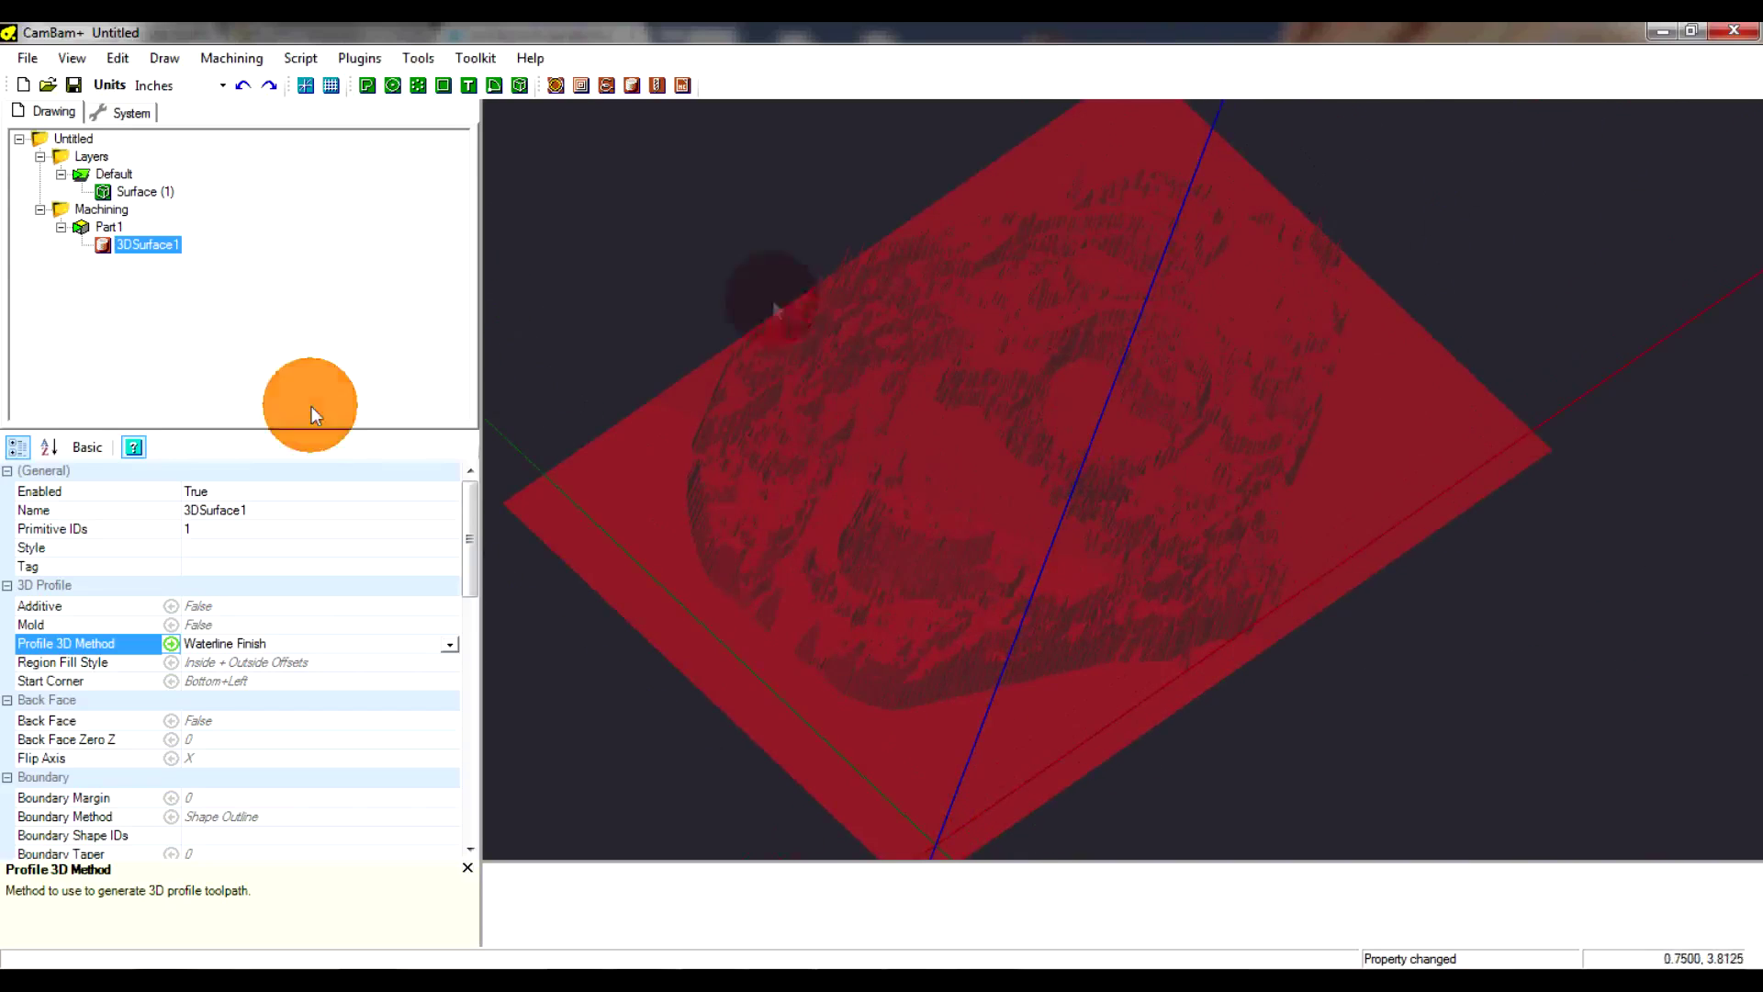
pyautogui.rightClick(130, 242)
# Generate the Waterline Finish toolpaths for 3DSurface1 and tilt the view to see them
pyautogui.click(180, 256)
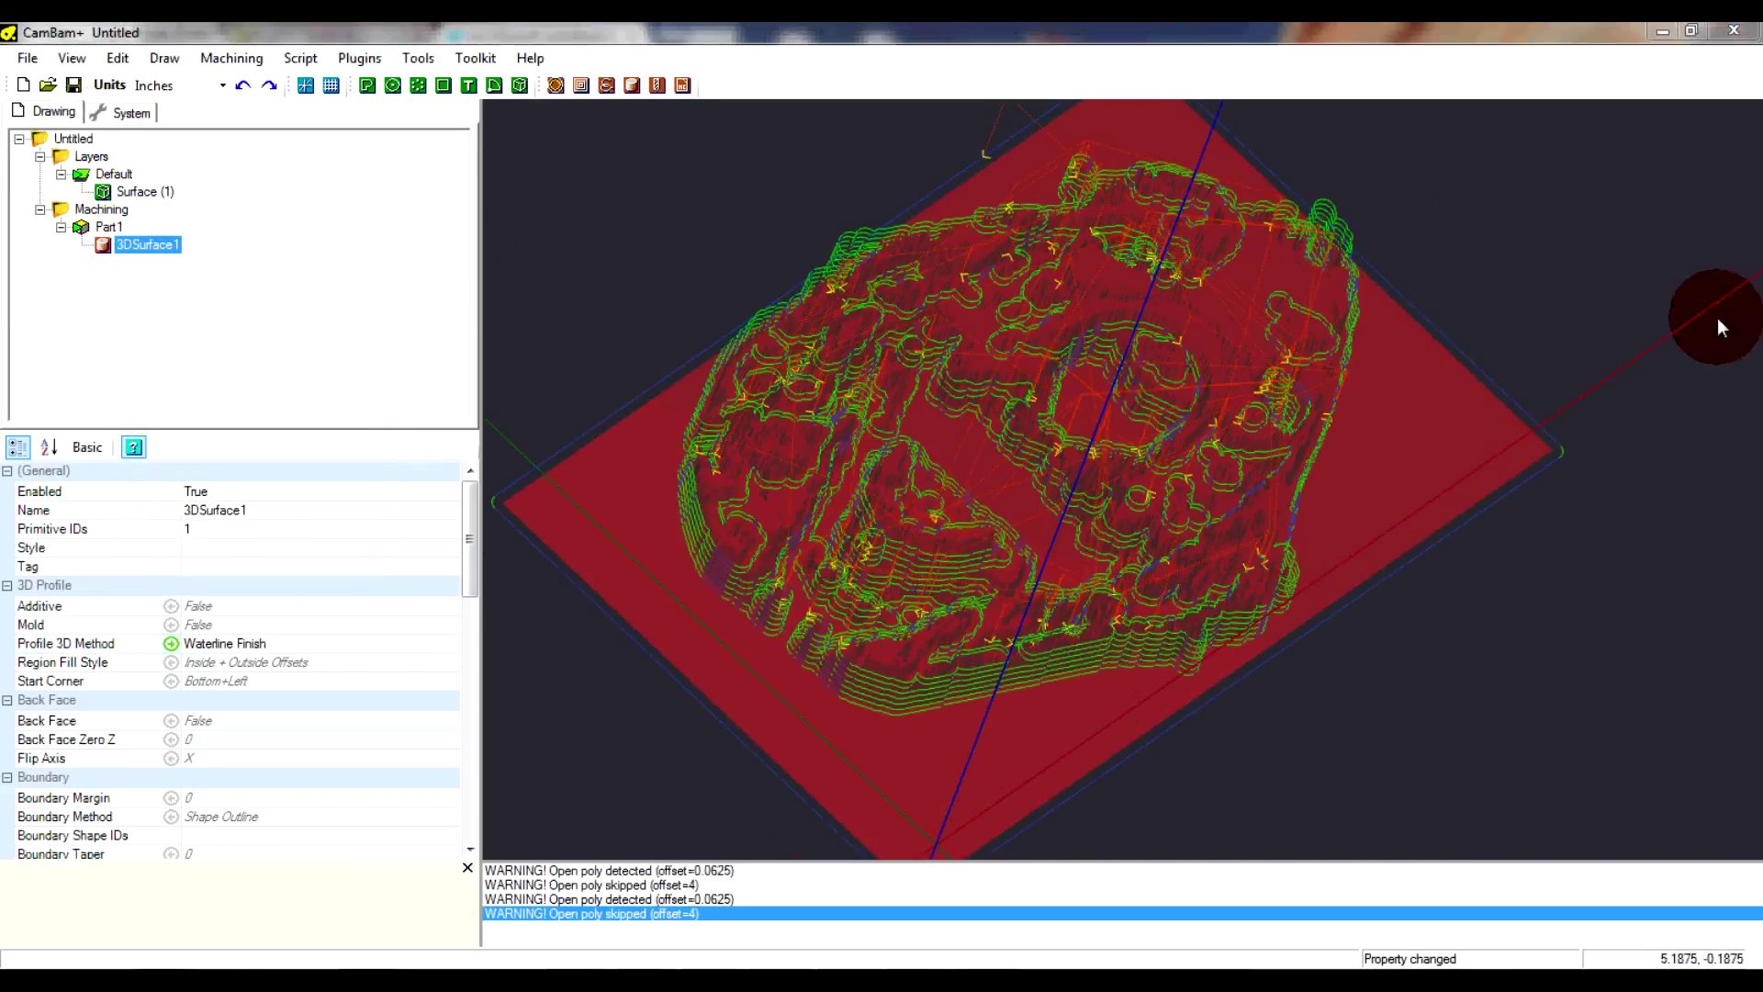
pyautogui.keyDown('alt'); pyautogui.moveTo(900, 511); pyautogui.dragTo(1006, 531); pyautogui.keyUp('alt')
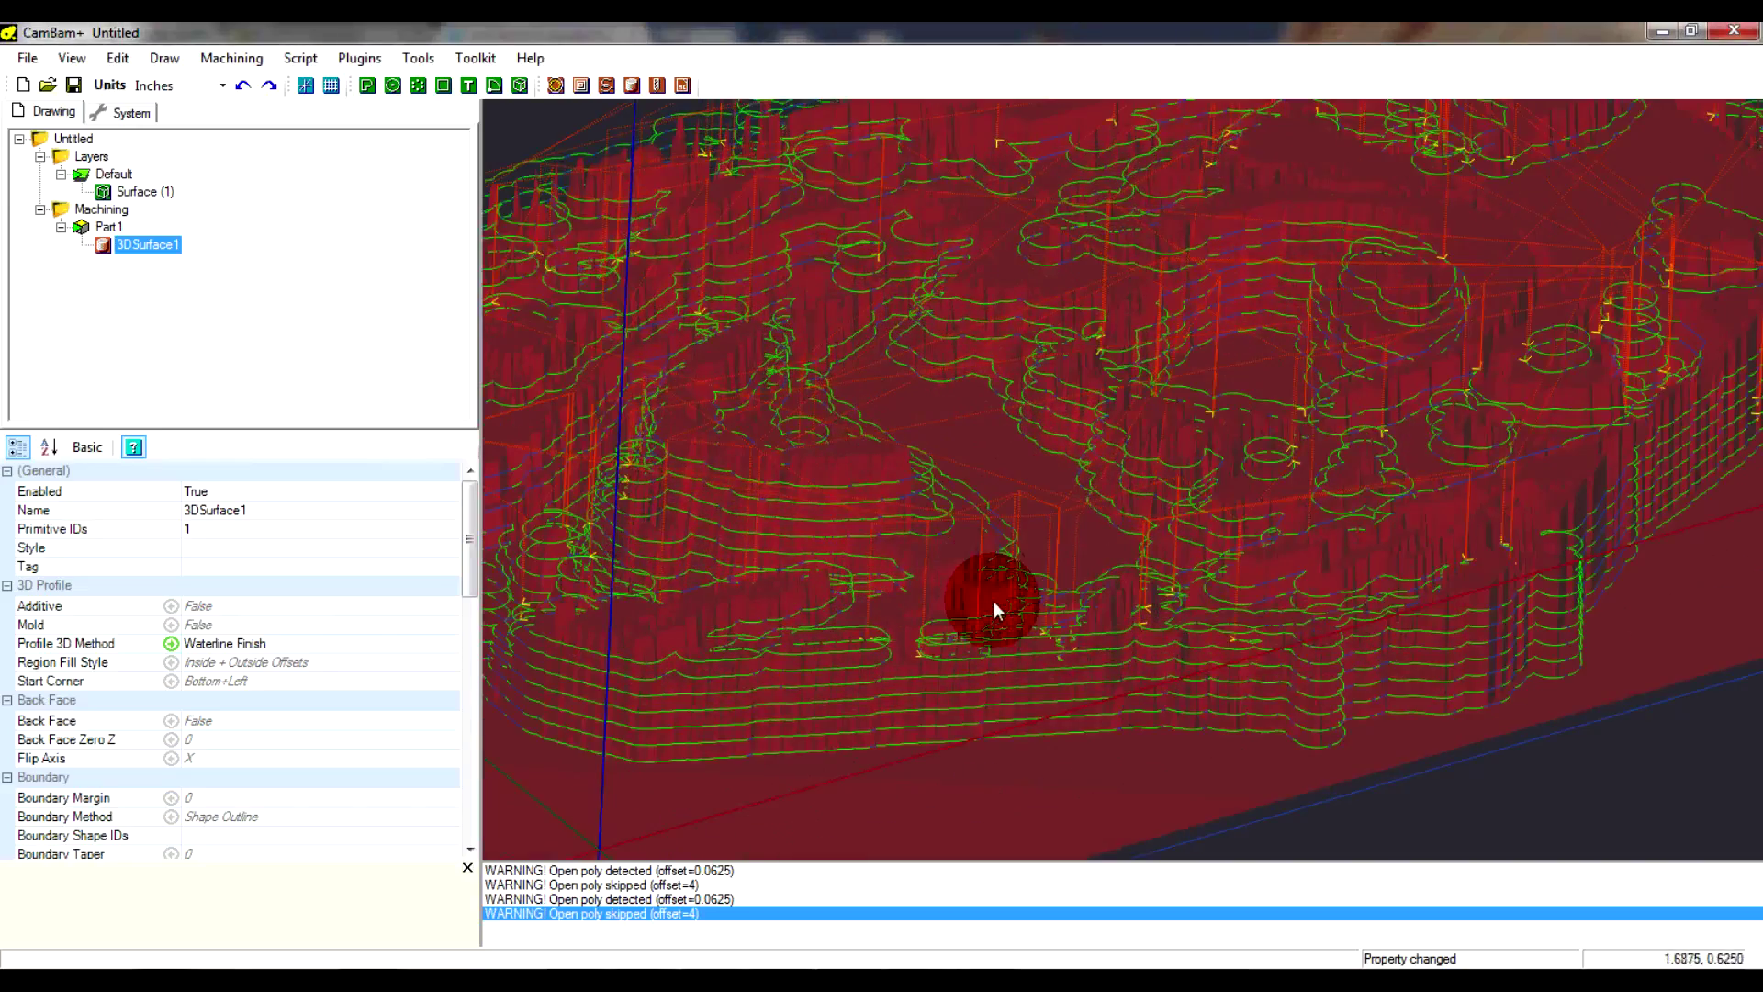
pyautogui.keyDown('alt'); pyautogui.moveTo(994, 602); pyautogui.dragTo(941, 601); pyautogui.keyUp('alt')
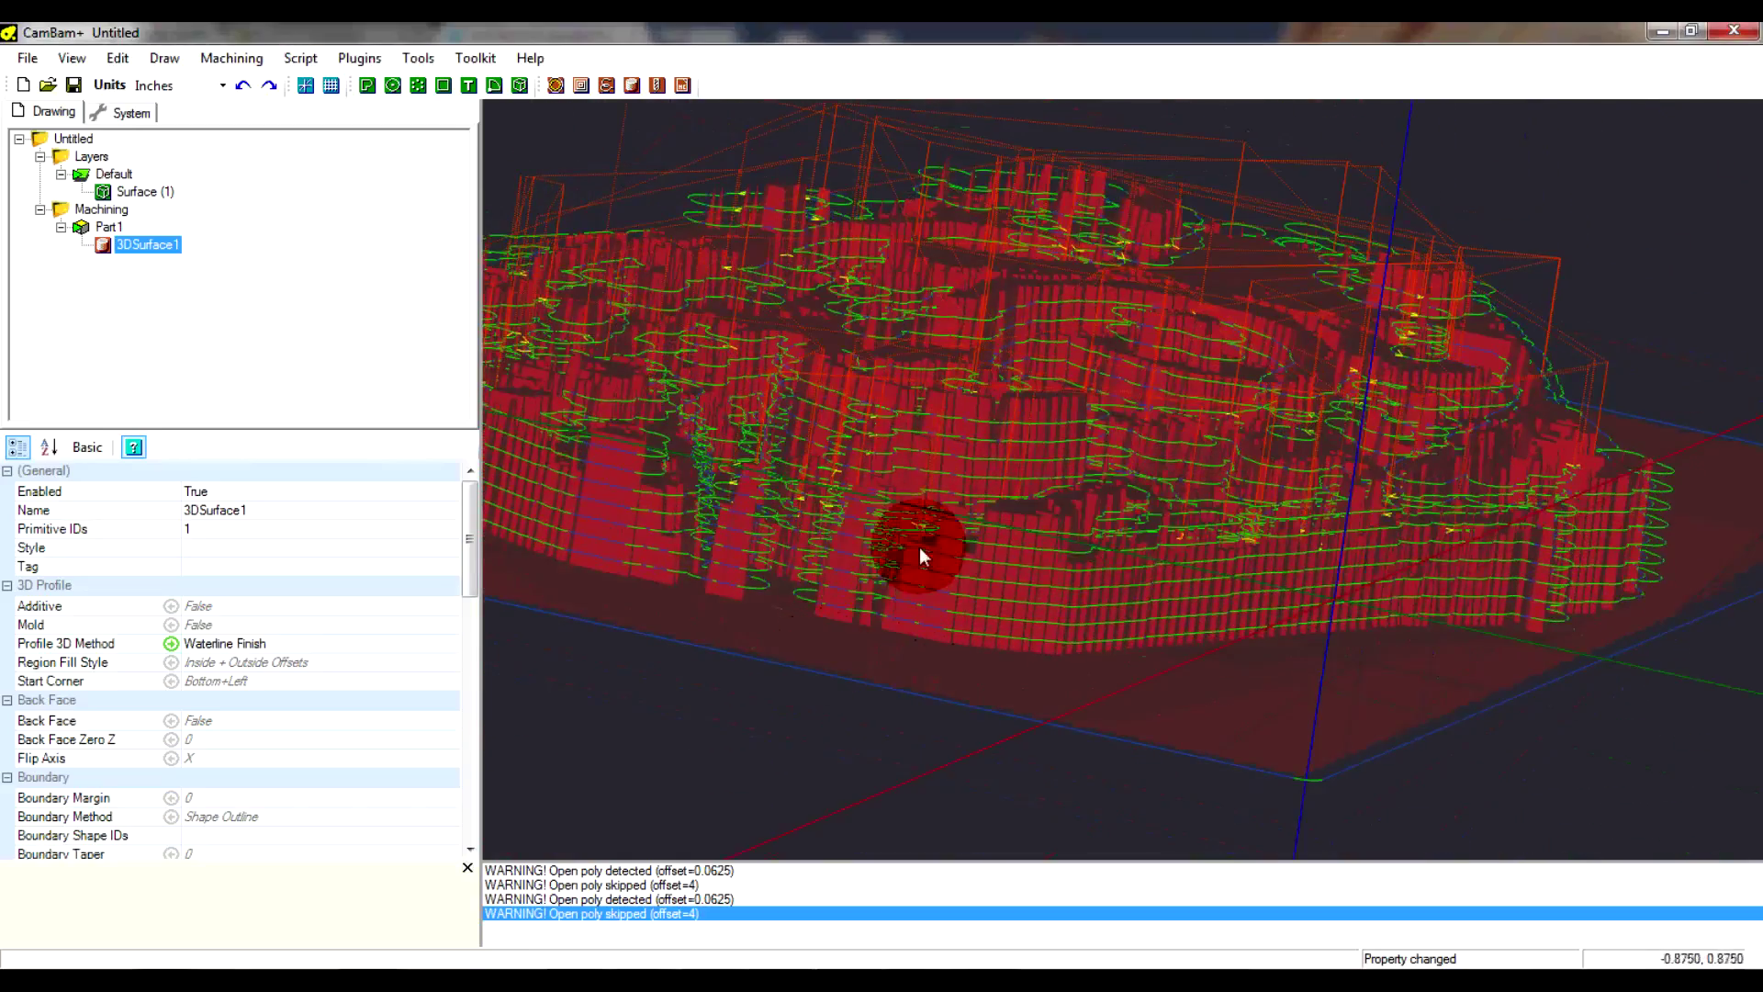
pyautogui.keyDown('alt'); pyautogui.moveTo(1673, 516); pyautogui.dragTo(758, 625); pyautogui.keyUp('alt')
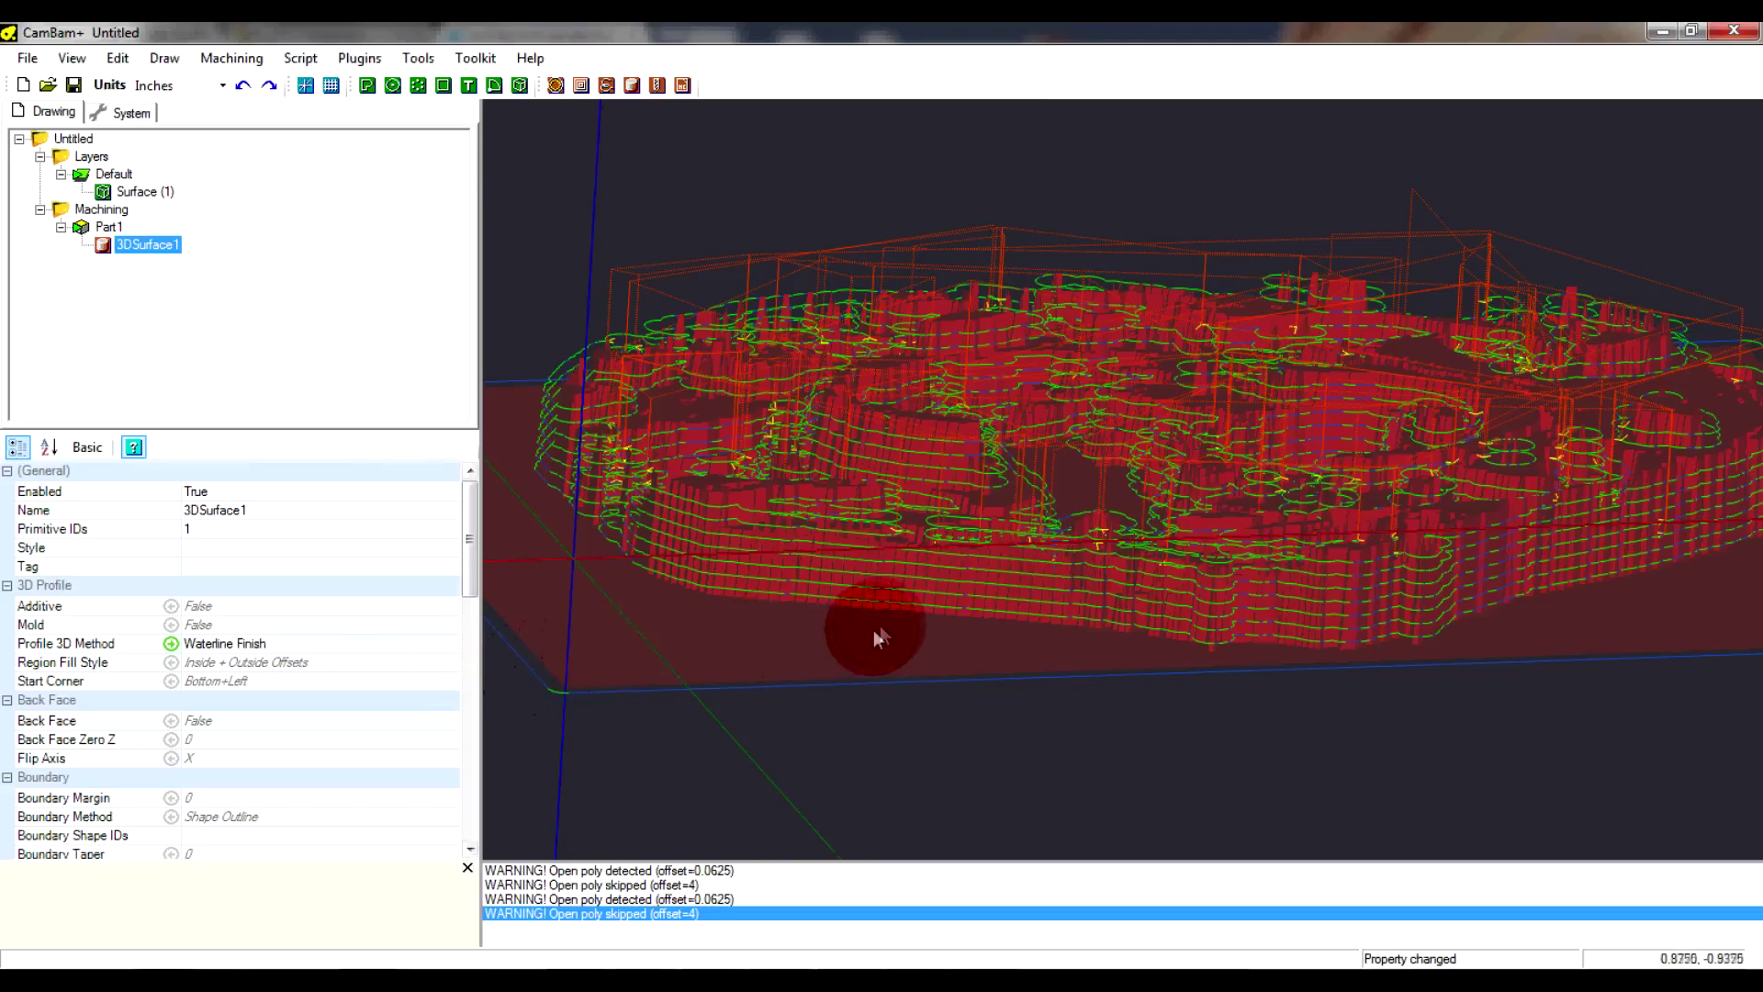
pyautogui.moveTo(874, 630)
pyautogui.keyDown('alt'); pyautogui.mouseDown()
pyautogui.moveTo(887, 573)
pyautogui.moveTo(885, 677)
pyautogui.moveTo(873, 664)
pyautogui.mouseUp(); pyautogui.keyUp('alt')
# Zoom and orbit to inspect the stacked contour rings from low and top-down angles
pyautogui.scroll(3, 1093, 647)
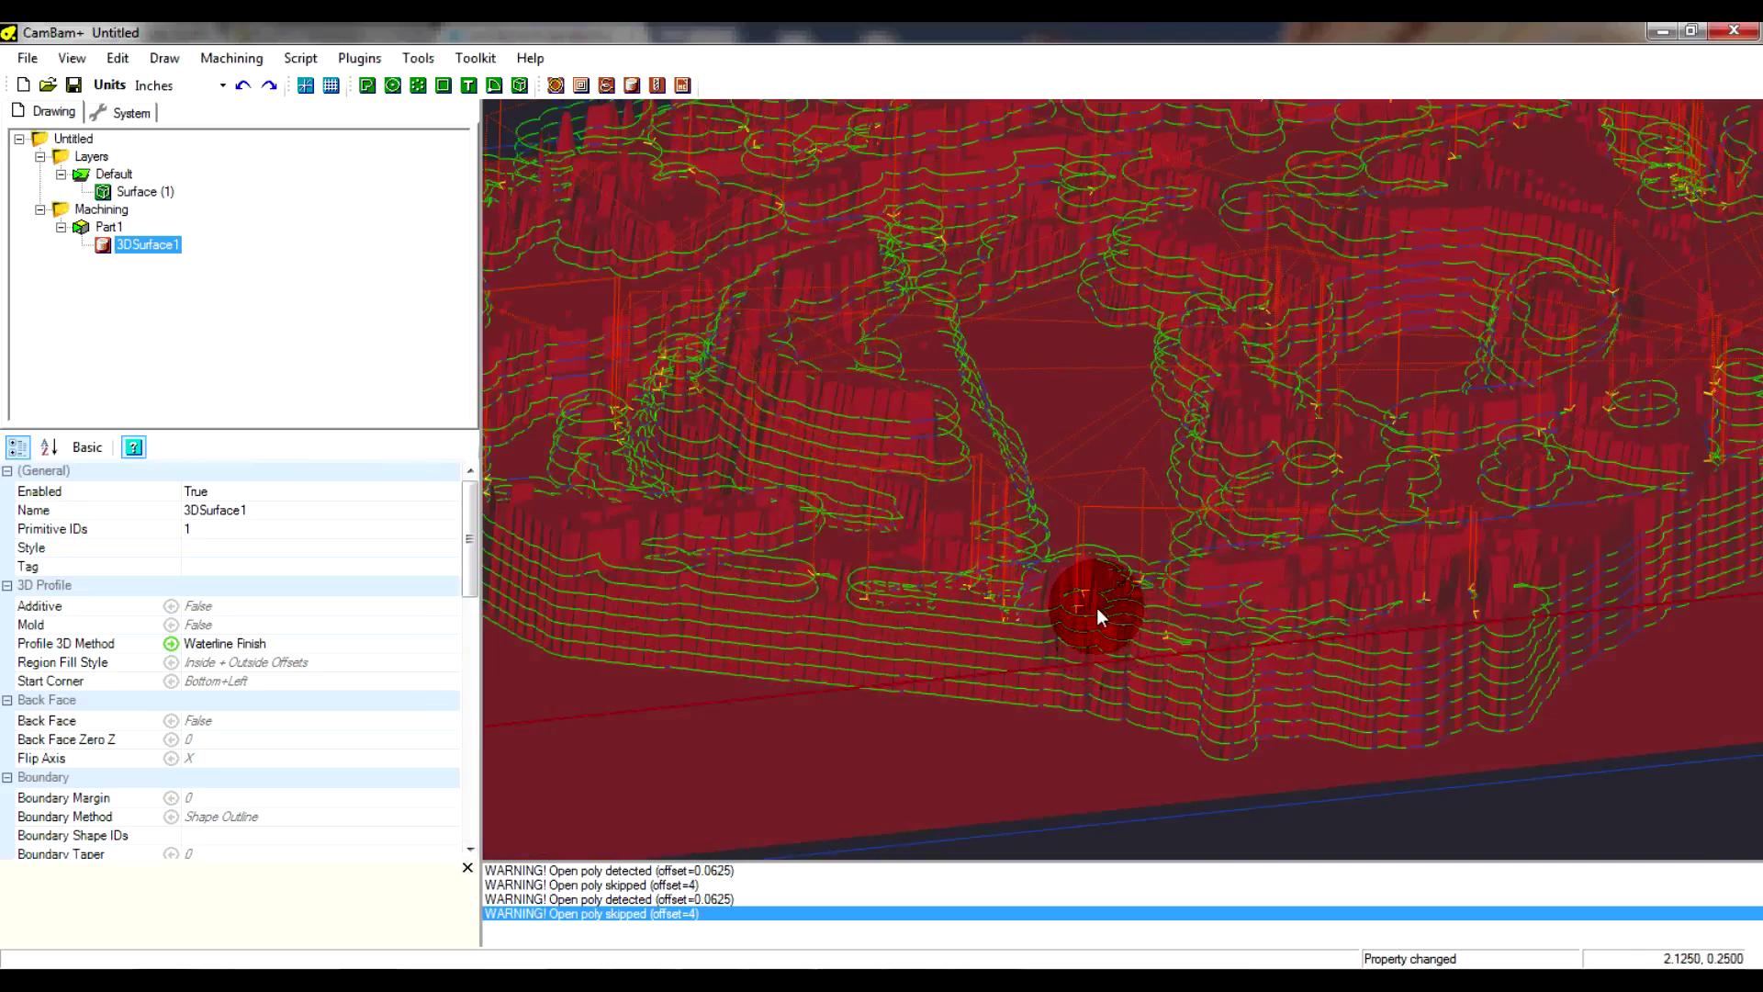
pyautogui.scroll(-3, 1096, 608)
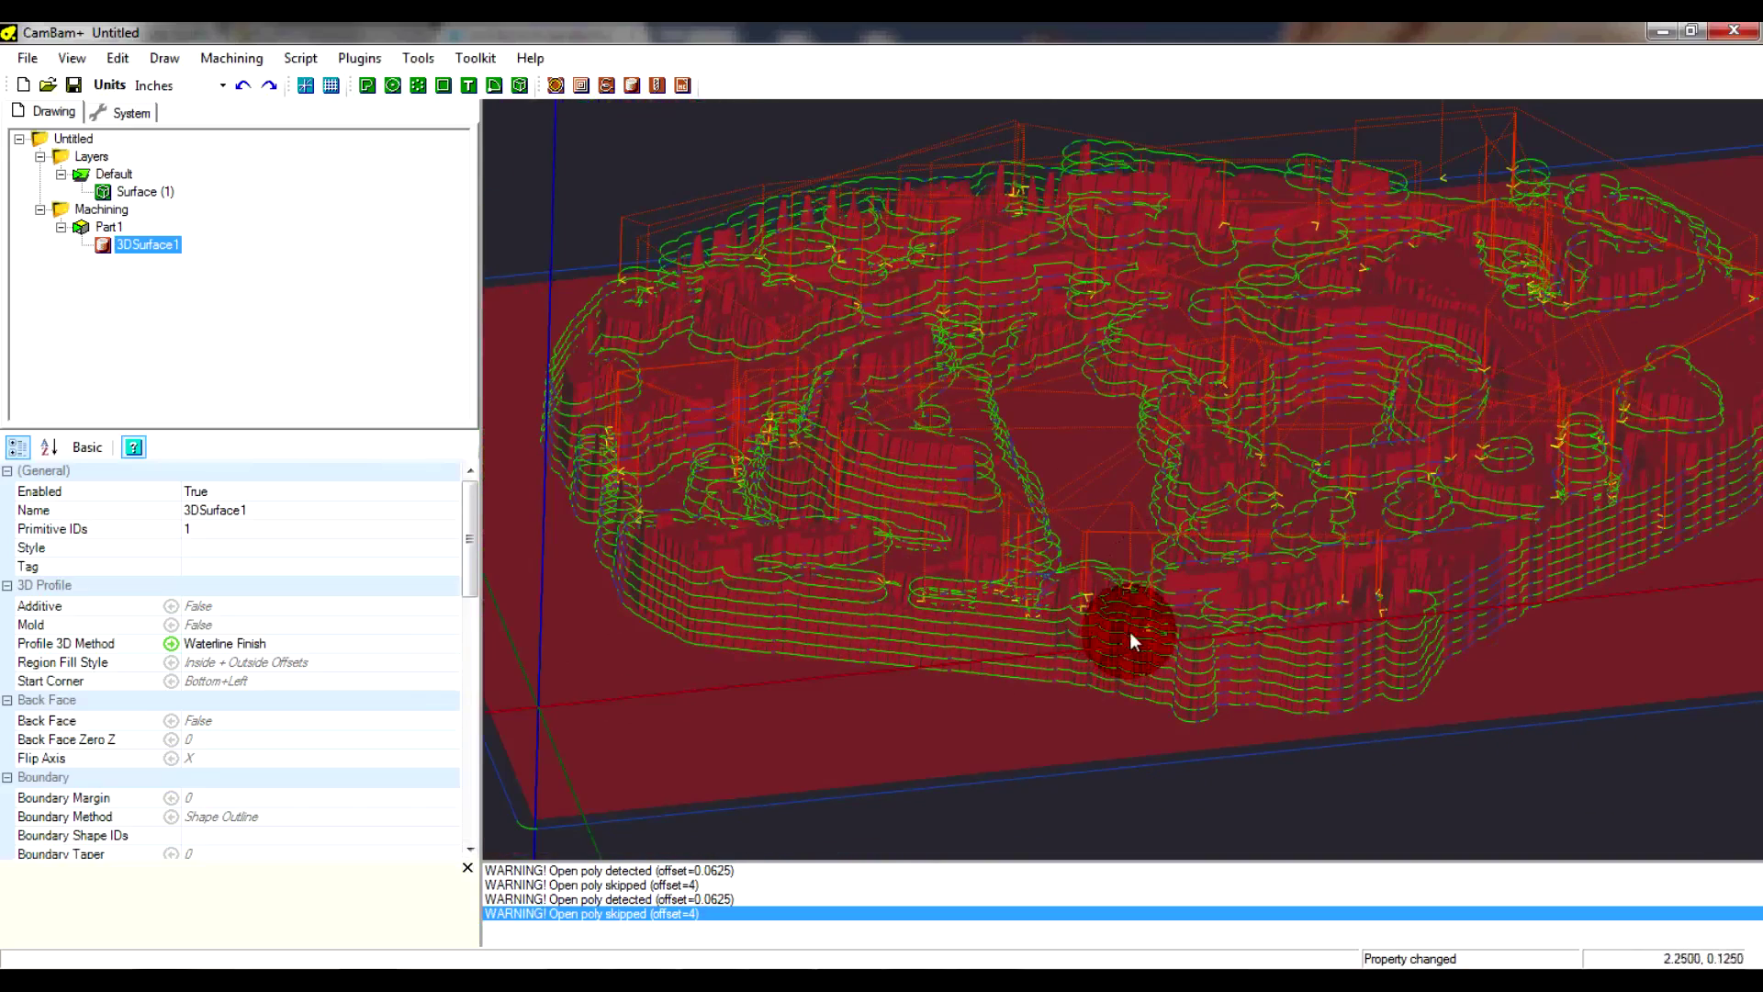
pyautogui.scroll(3, 1056, 608)
pyautogui.scroll(1, 1083, 674)
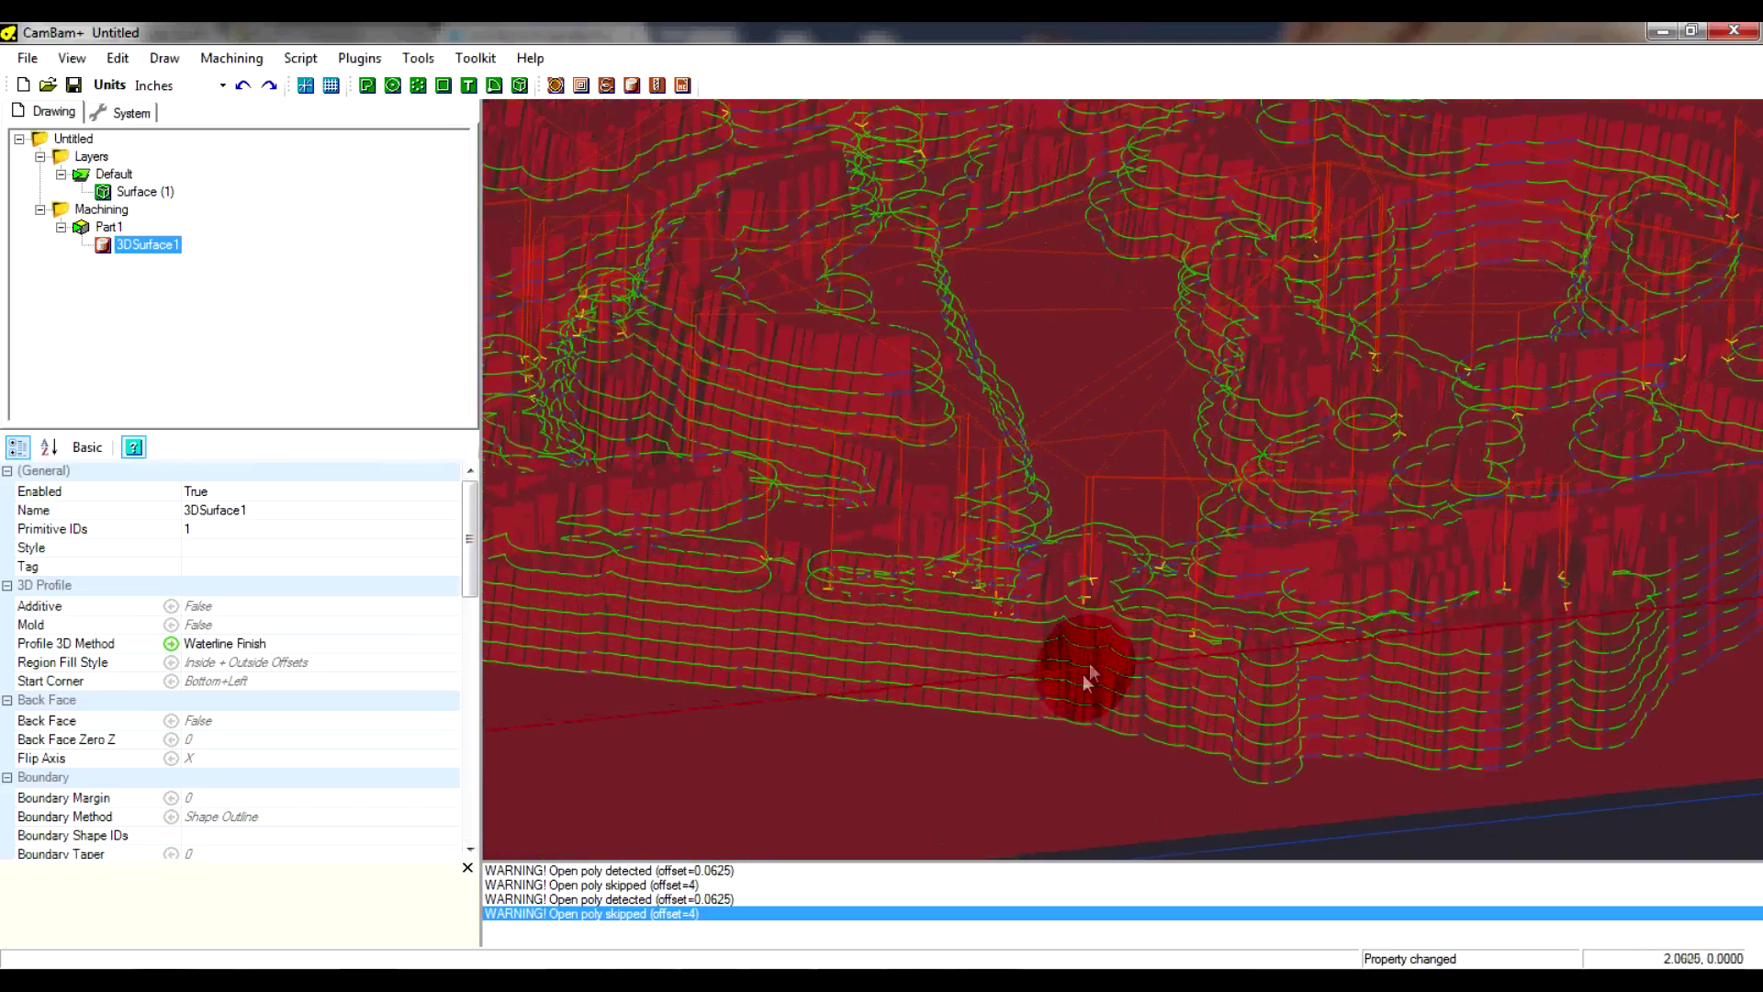
pyautogui.keyDown('alt'); pyautogui.moveTo(1007, 621); pyautogui.dragTo(863, 577); pyautogui.keyUp('alt')
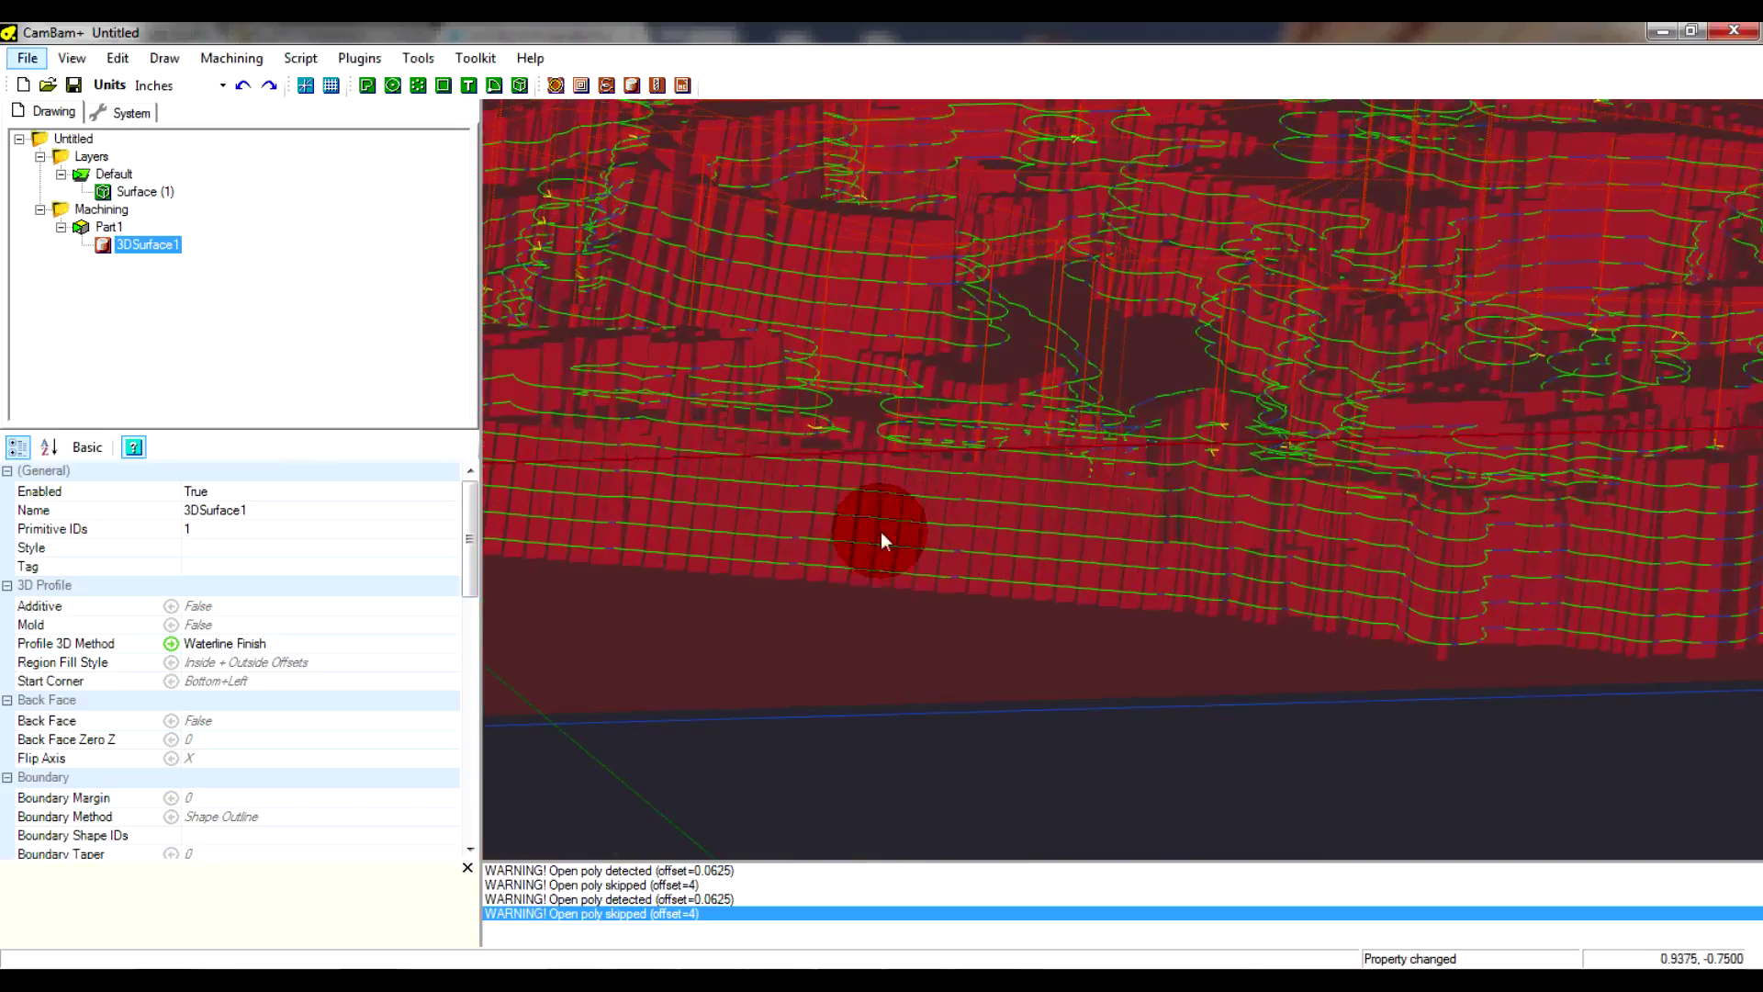
pyautogui.scroll(-5, 923, 540)
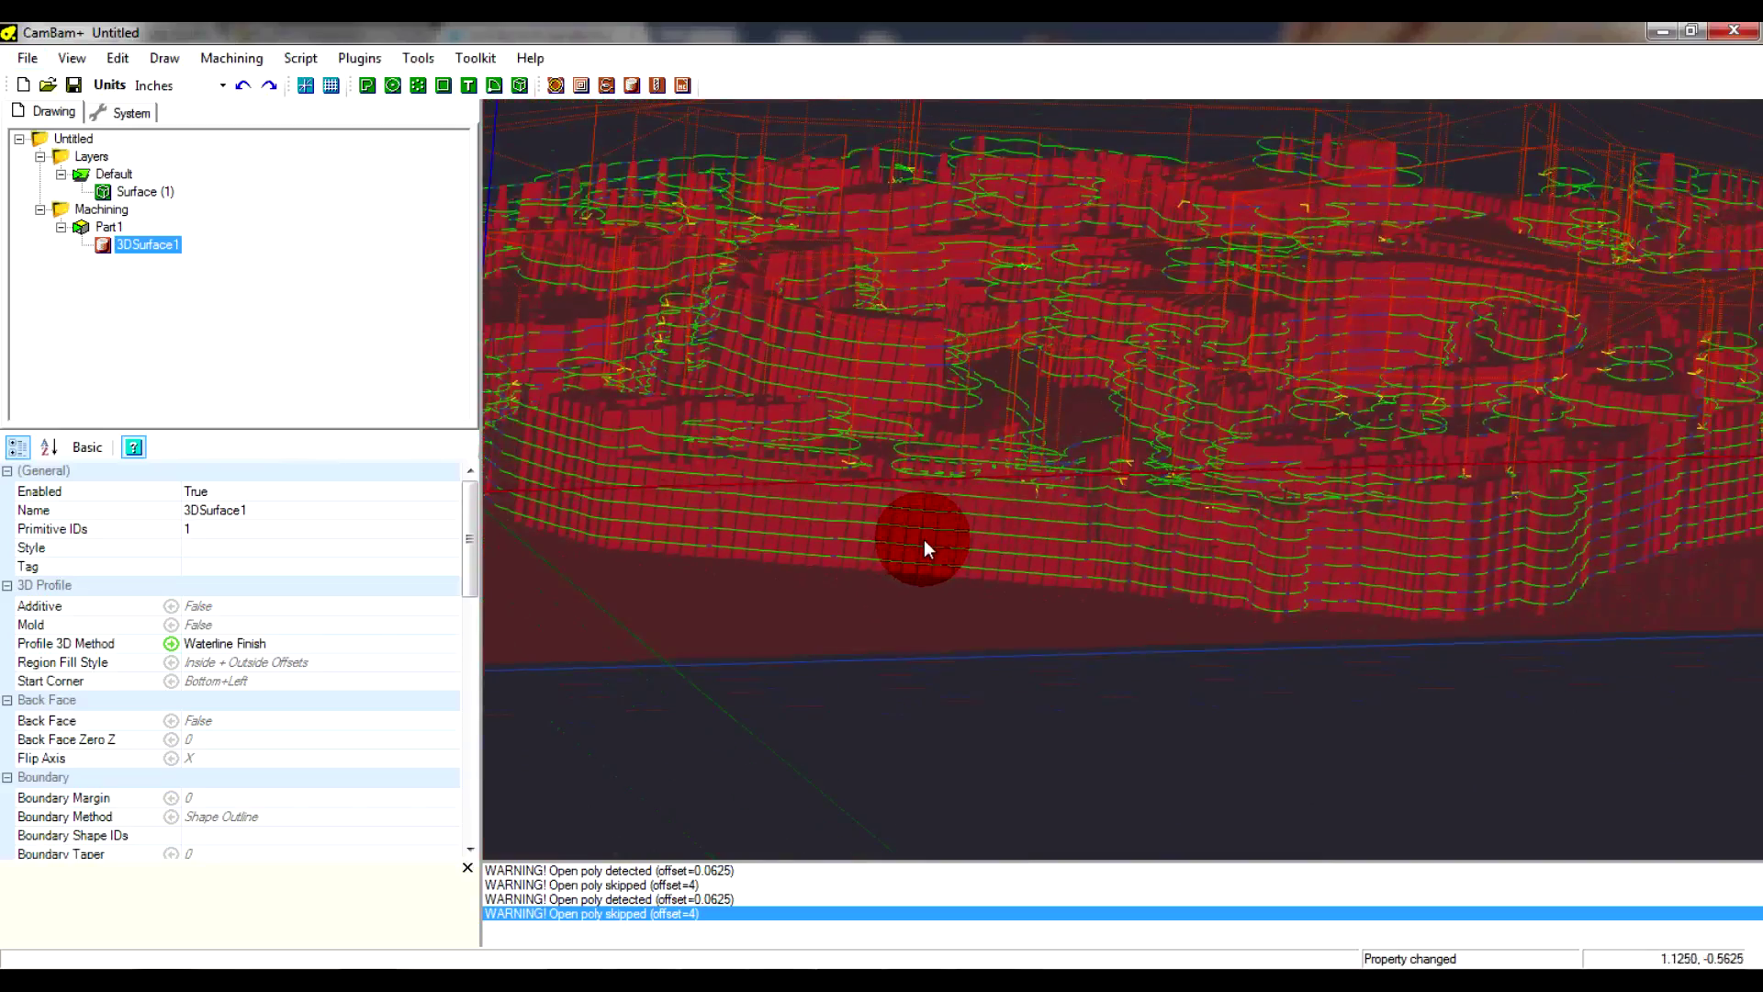
pyautogui.keyDown('alt'); pyautogui.moveTo(1172, 390); pyautogui.dragTo(963, 448); pyautogui.keyUp('alt')
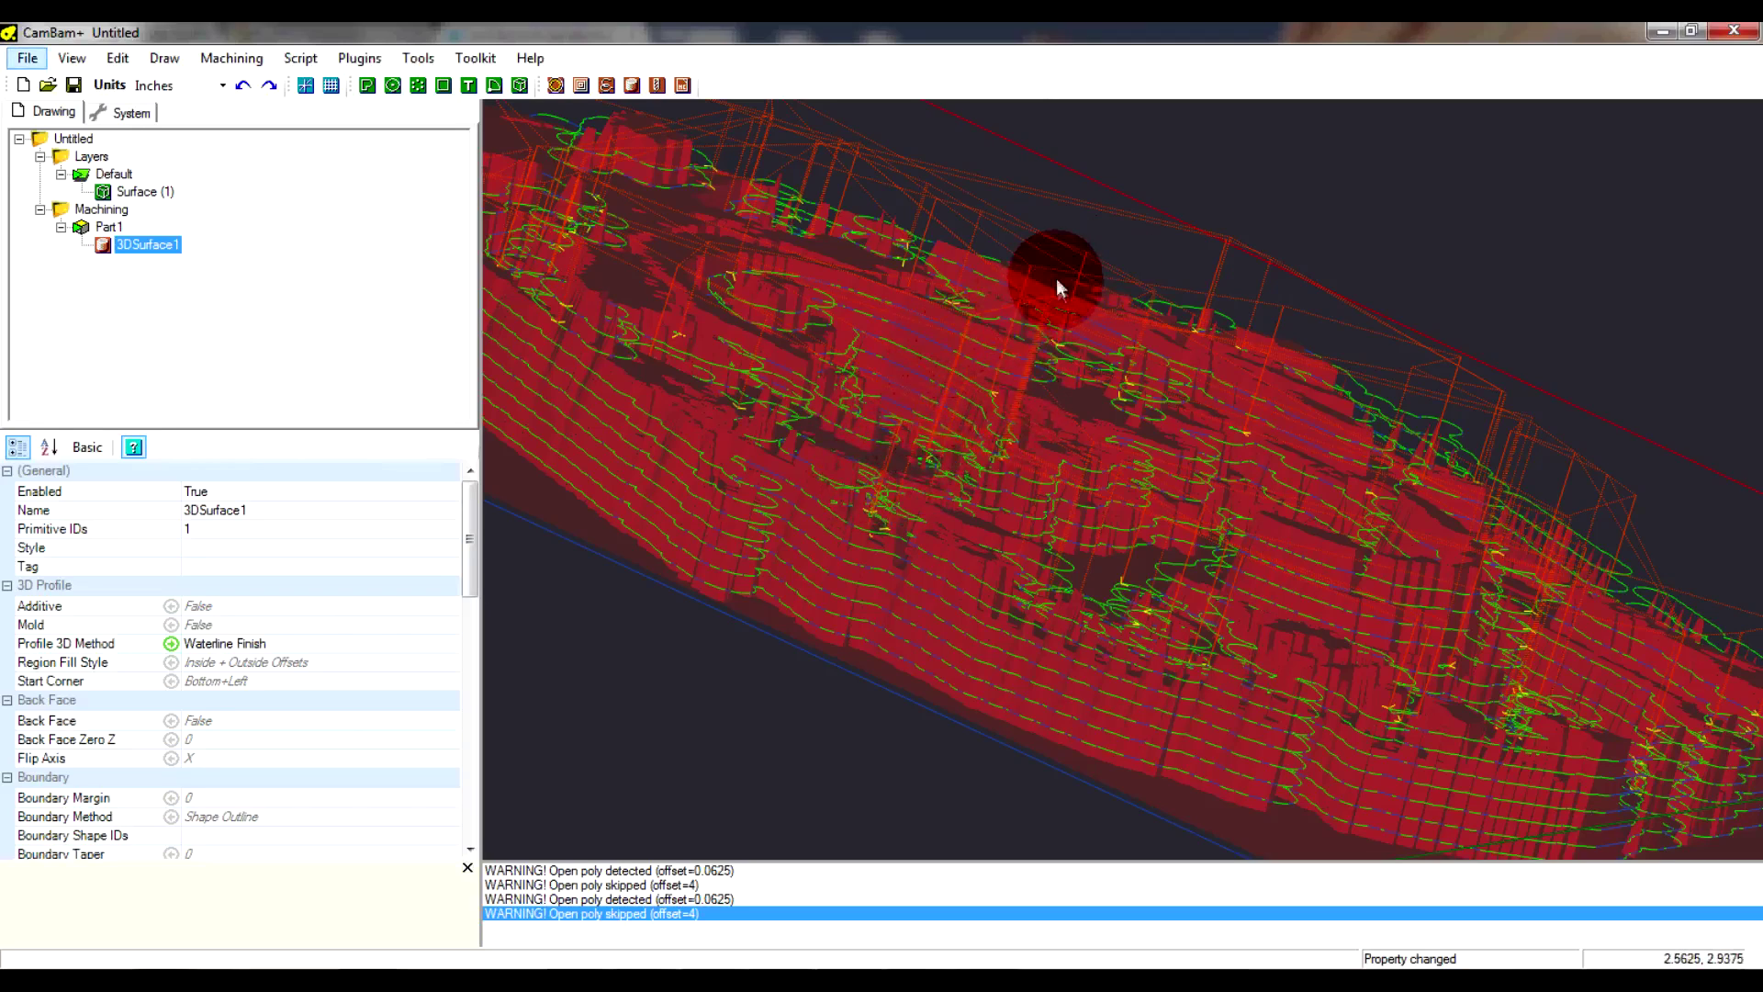
pyautogui.keyDown('alt'); pyautogui.moveTo(1001, 499); pyautogui.dragTo(1456, 496); pyautogui.keyUp('alt')
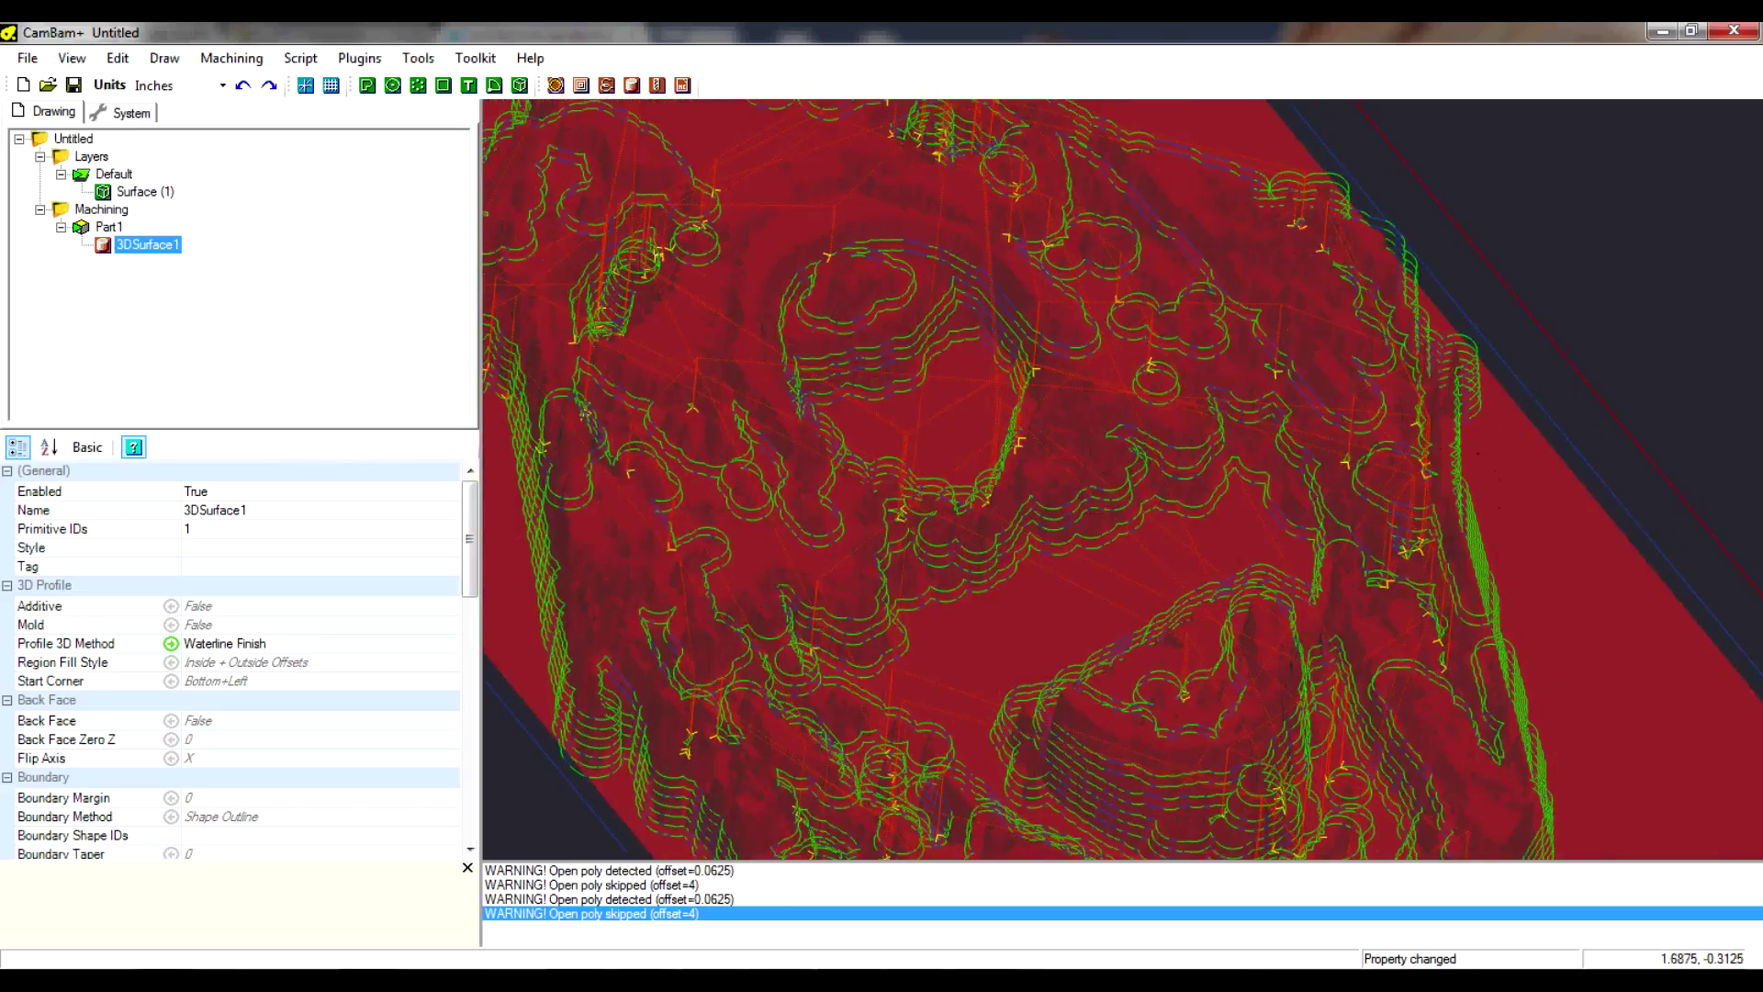